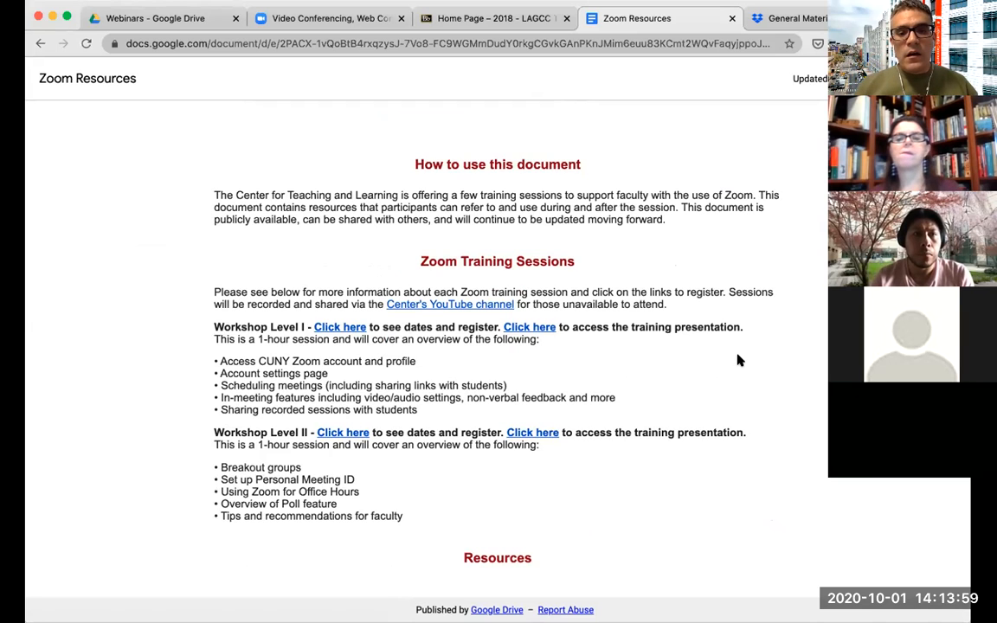
- Highlight the Workshop Level II heading and description in the Zoom Resources document, and clear the selection
scroll(238, 398, "down", 2)
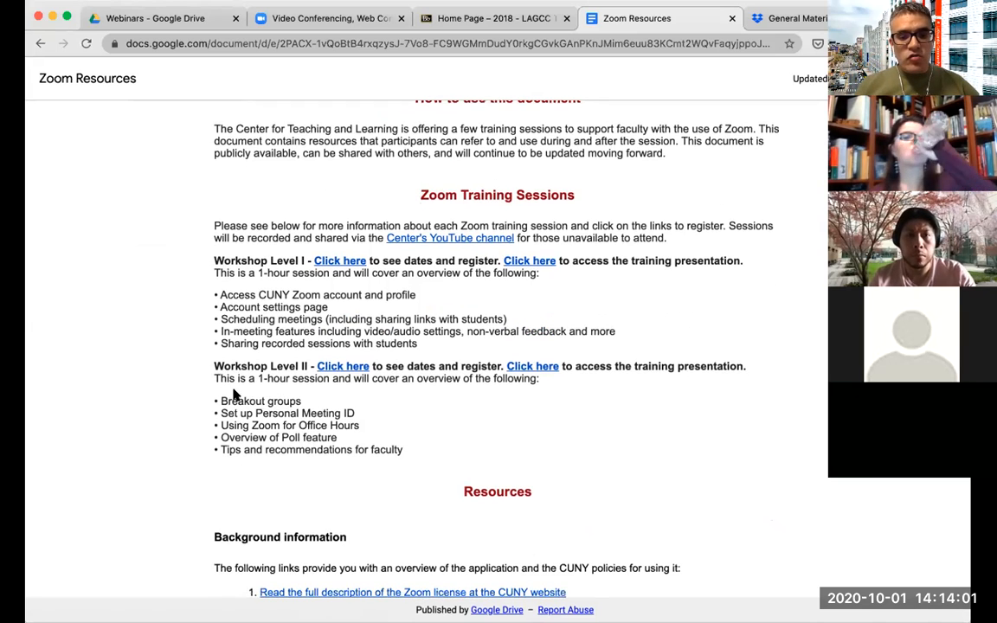
left_click_drag(210, 366, 534, 379)
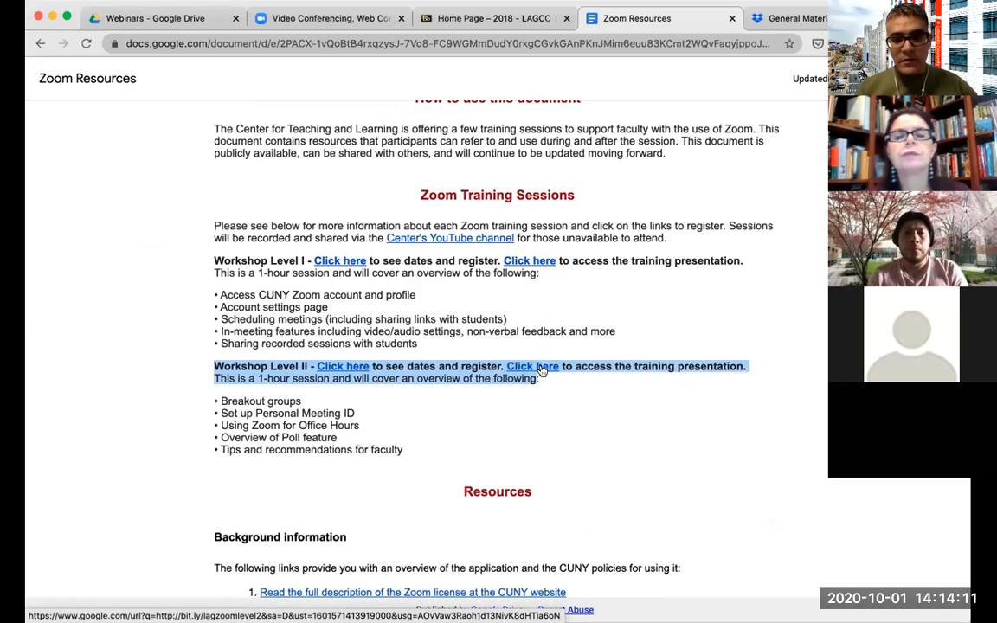
left_click(444, 360)
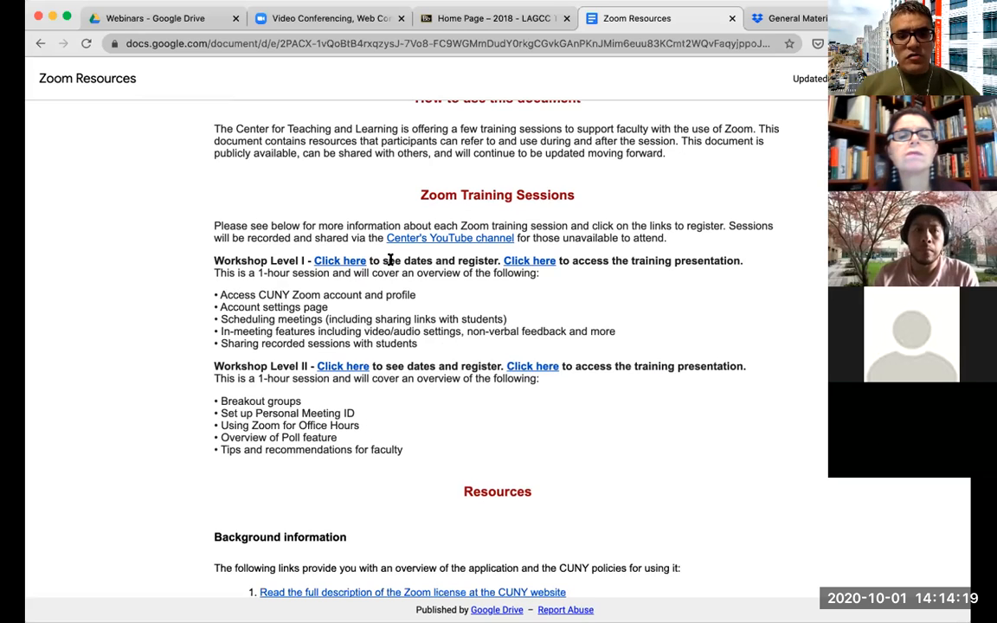
- Check the available session dates on the Workshop Level I registration page, and close that page
left_click(336, 263)
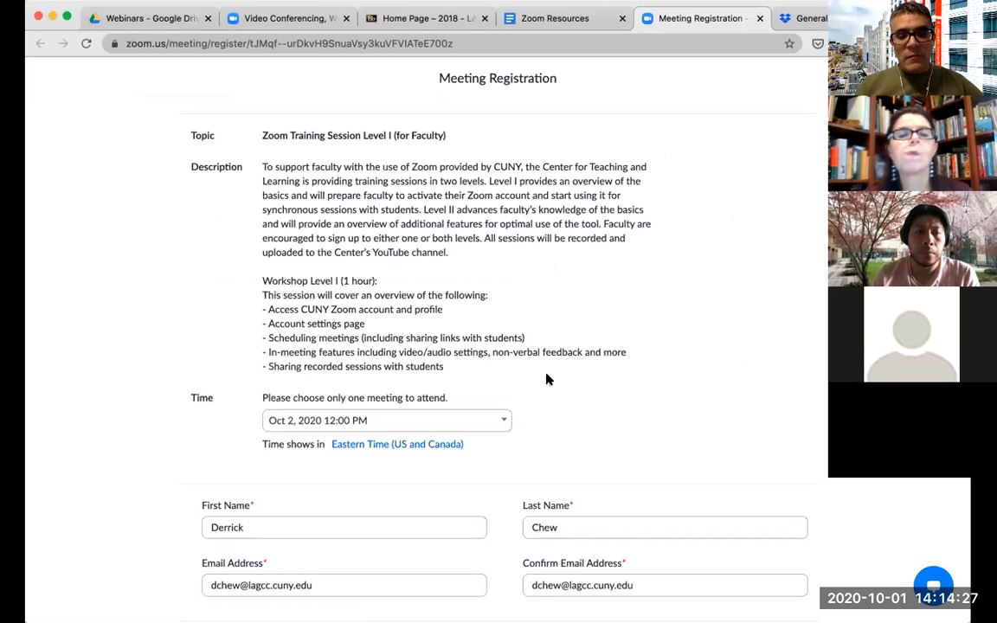
left_click(504, 420)
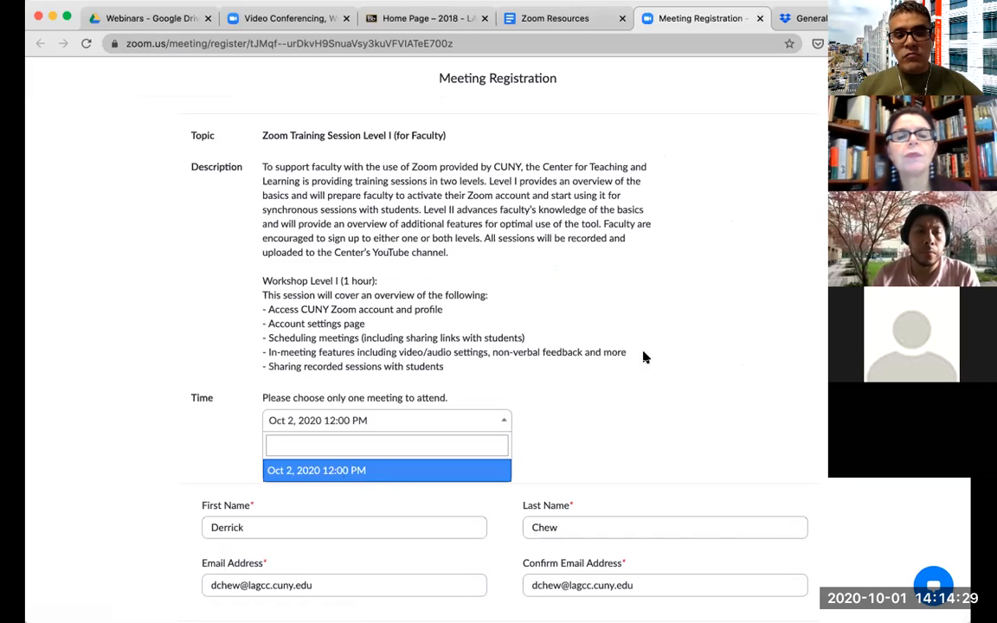
left_click(680, 320)
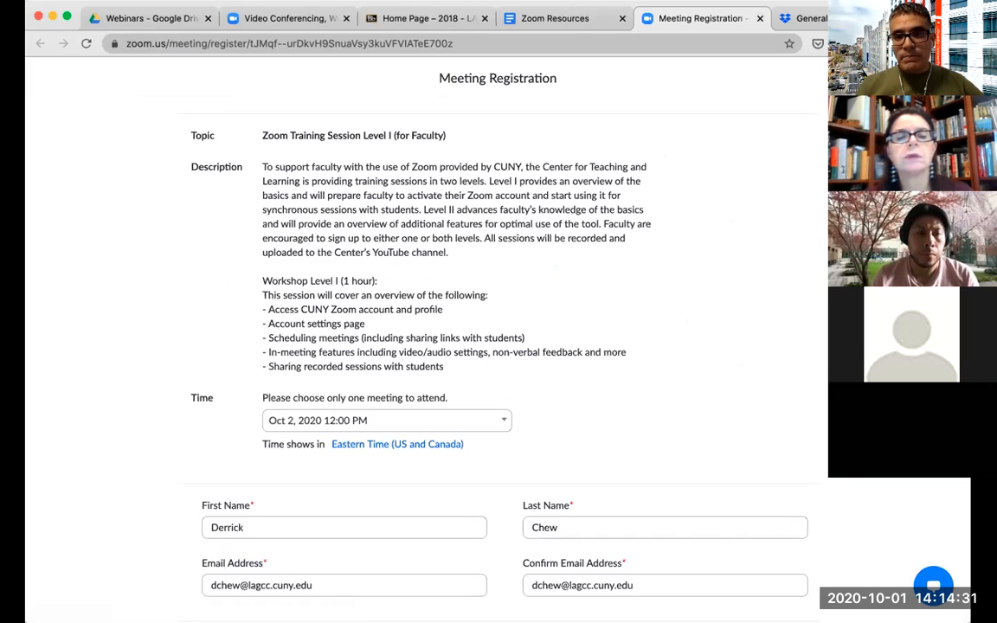
left_click(761, 18)
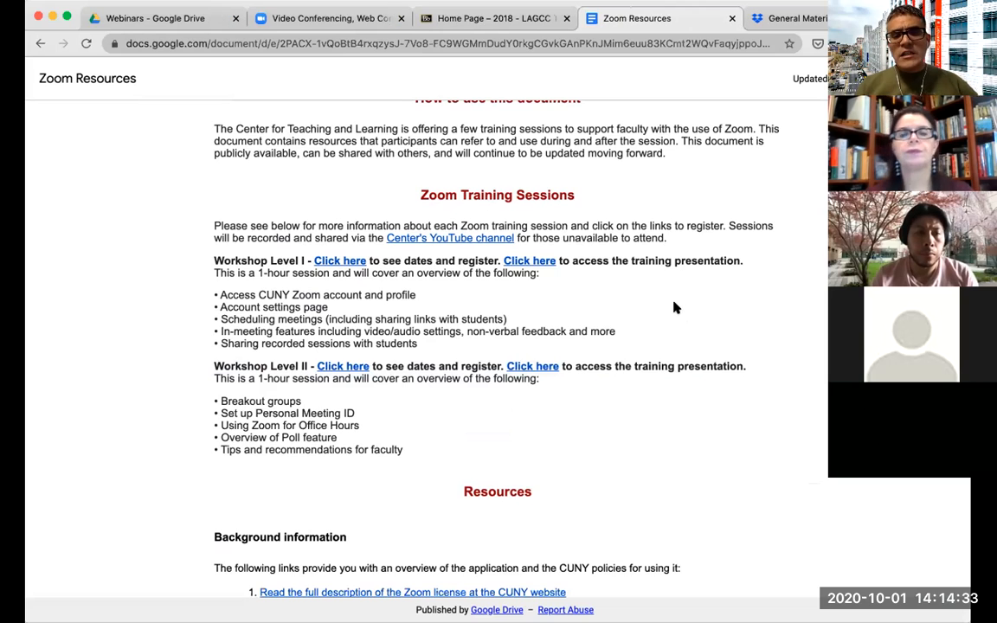
- Review the background, tutorial and teaching links in the Zoom Resources document, and return to its beginning
scroll(677, 308, "down", 1)
scroll(676, 308, "down", 3)
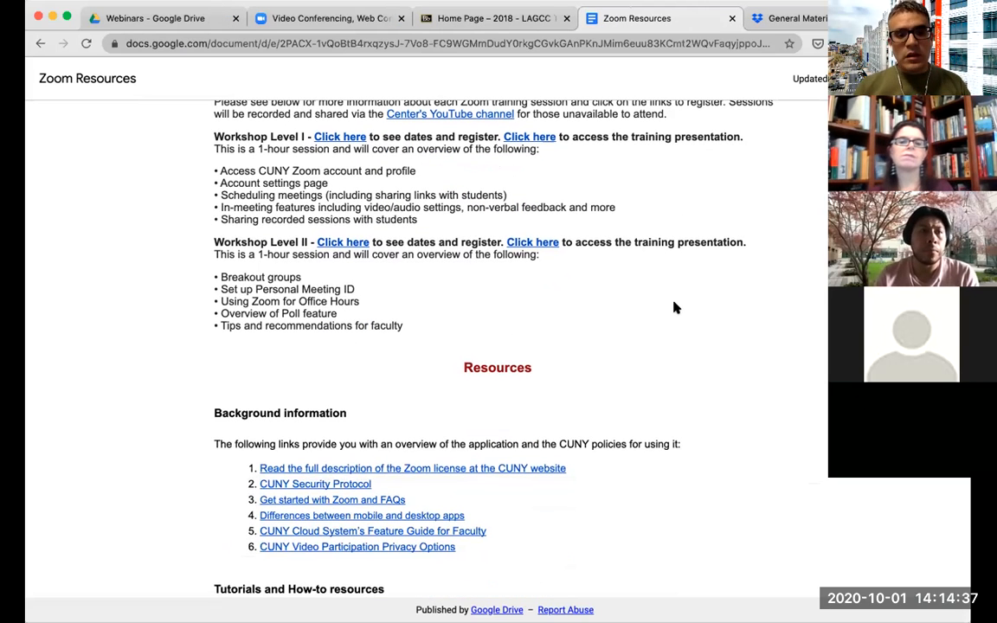
scroll(675, 308, "down", 5)
scroll(675, 308, "down", 1)
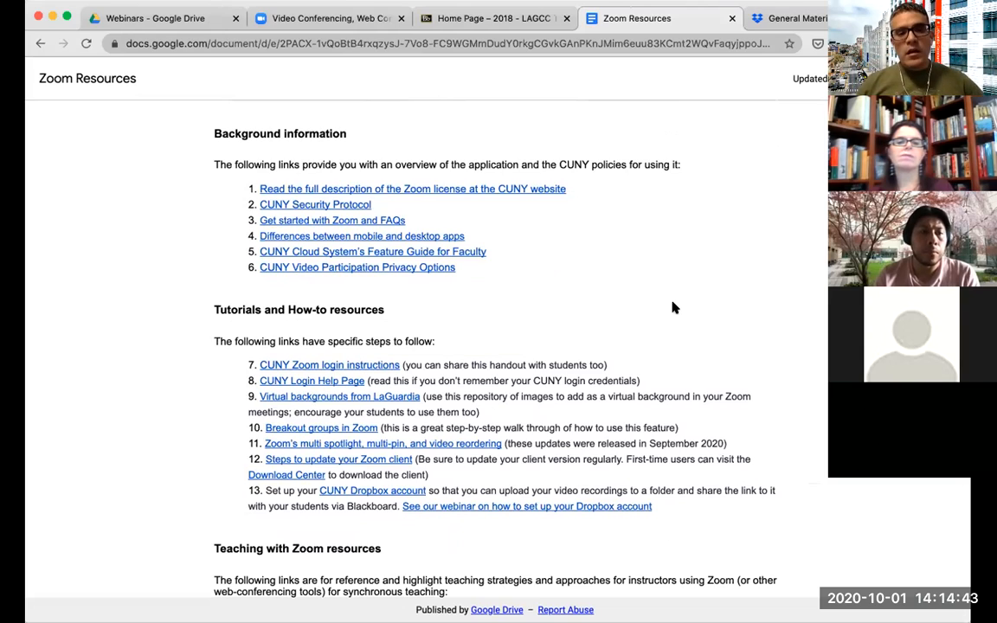
scroll(674, 308, "down", 4)
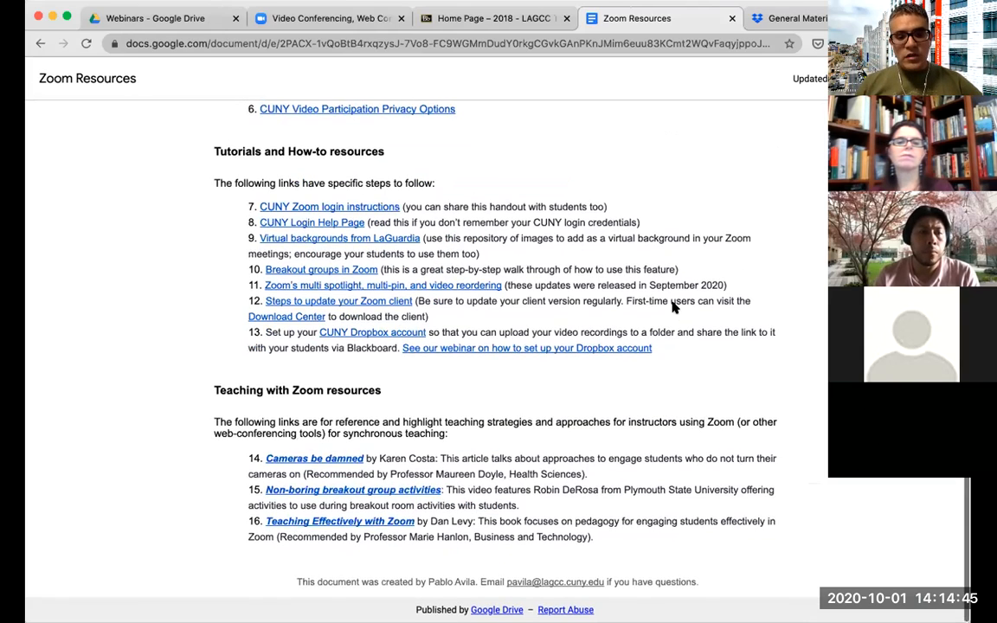
scroll(674, 303, "up", 15)
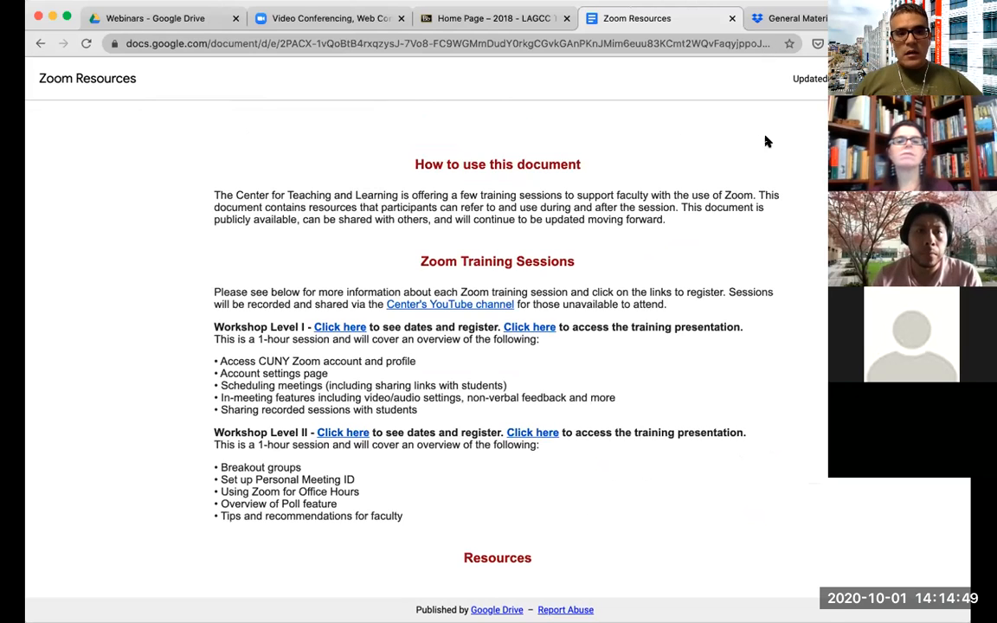
- Sign in to the CUNY Zoom portal with the account username and password
left_click(331, 21)
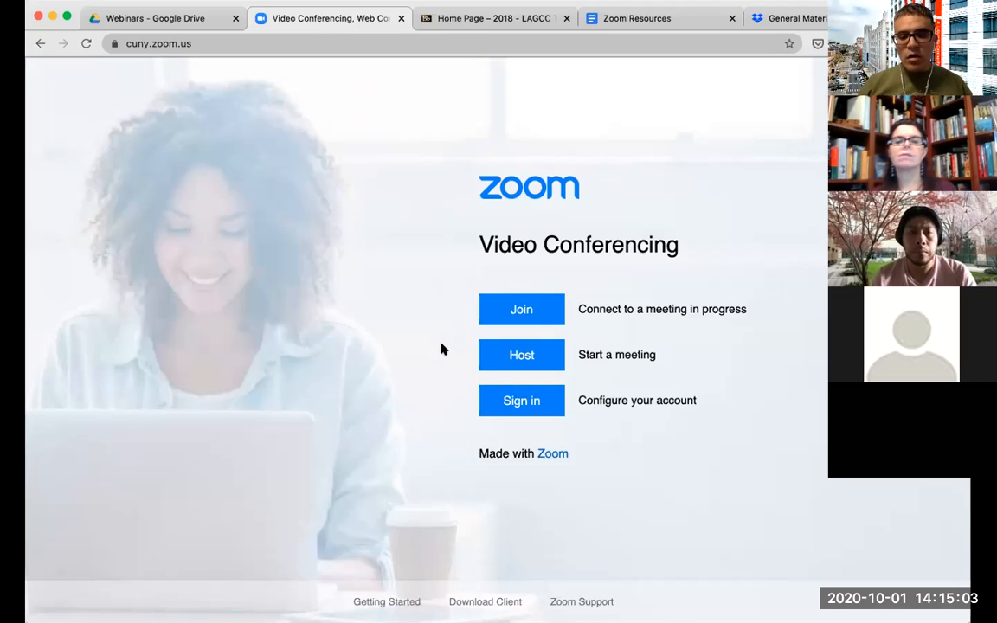
left_click(512, 402)
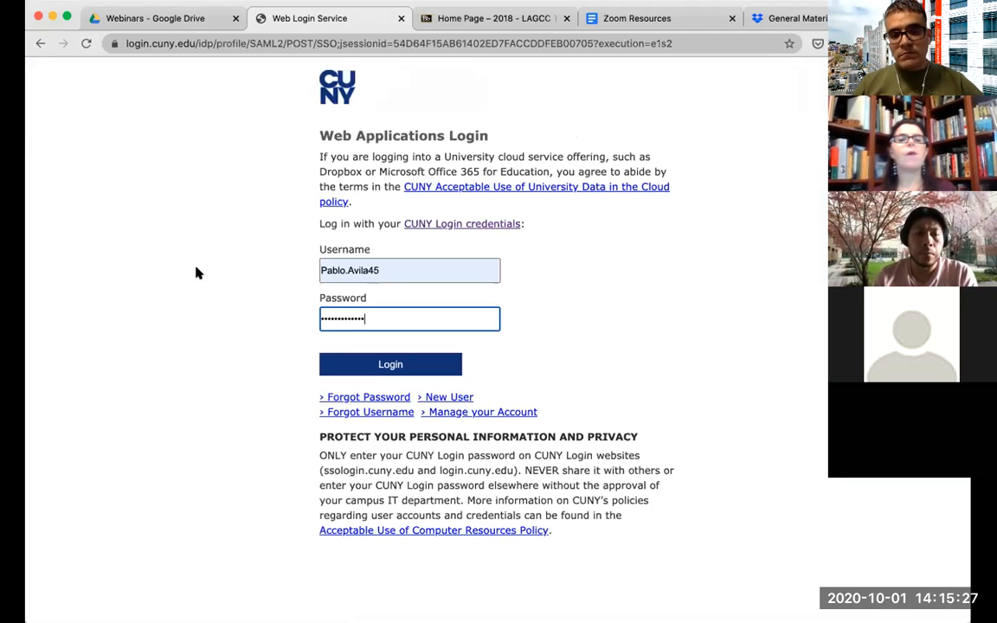
left_click(341, 367)
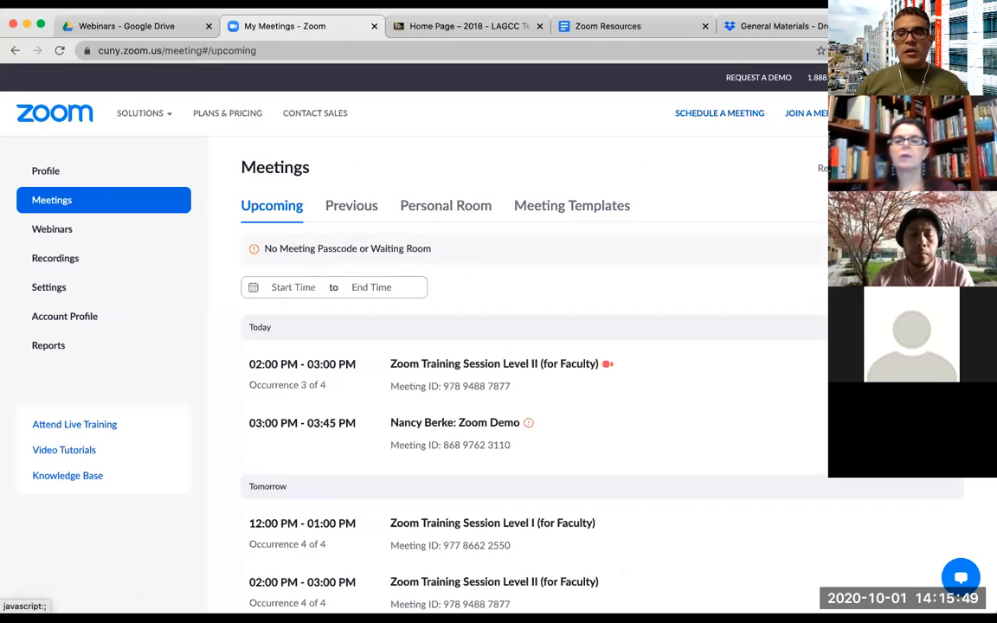
- Narrow the browser window to view the compact layout of the Meetings page, and restore the window's width
left_click(945, 113)
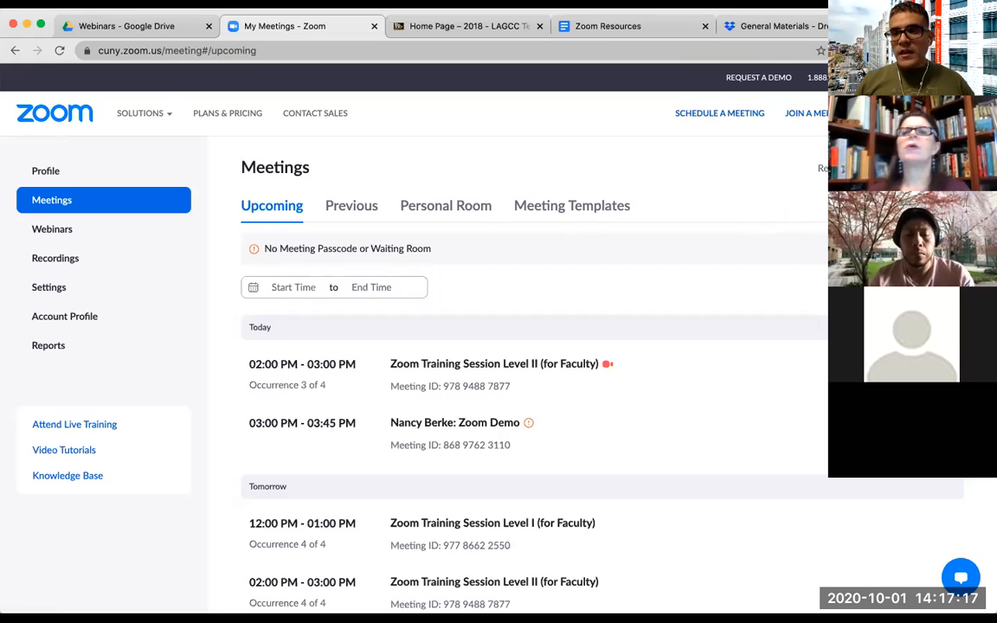
left_click_drag(994, 27, 630, 29)
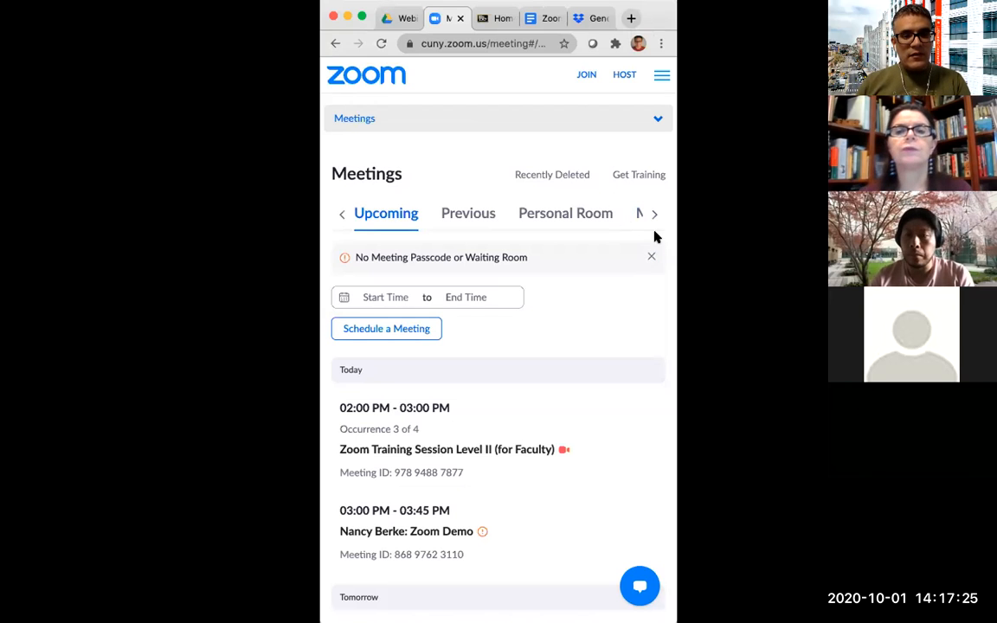
scroll(604, 224, "down", 5)
scroll(605, 224, "up", 5)
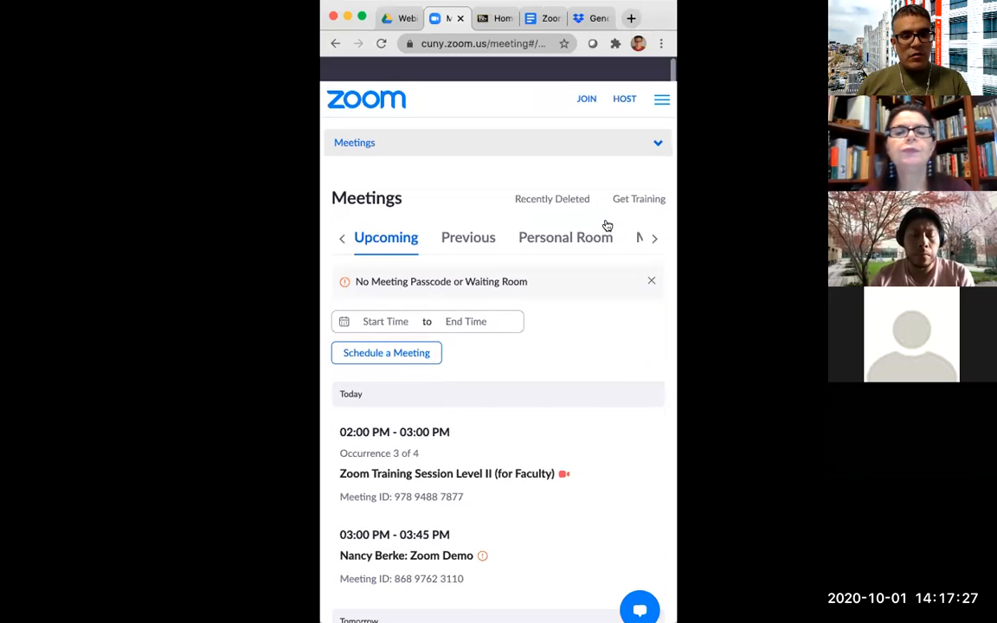
left_click(651, 216)
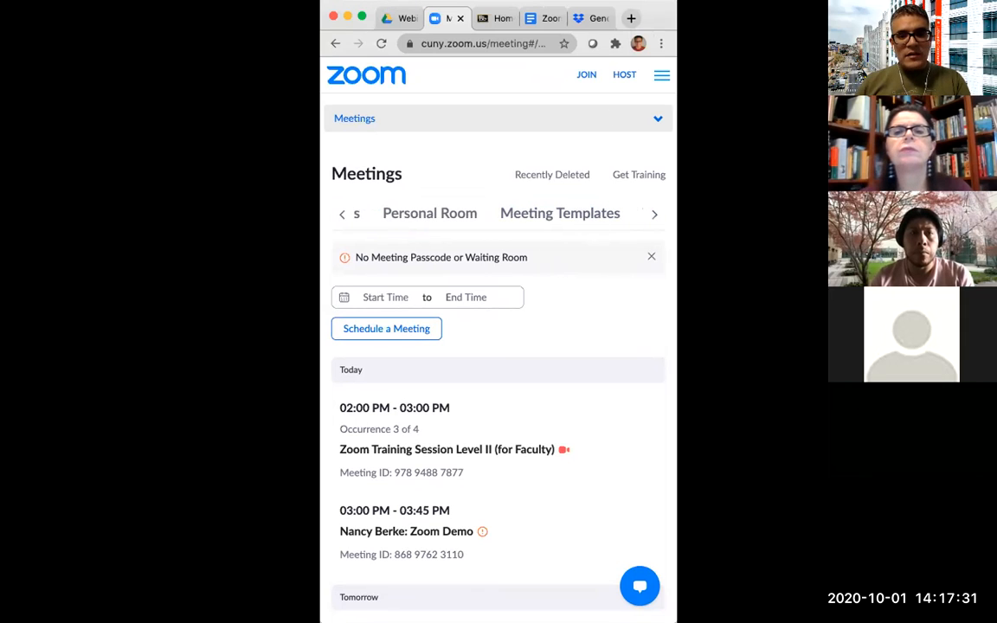
left_click_drag(676, 260, 935, 260)
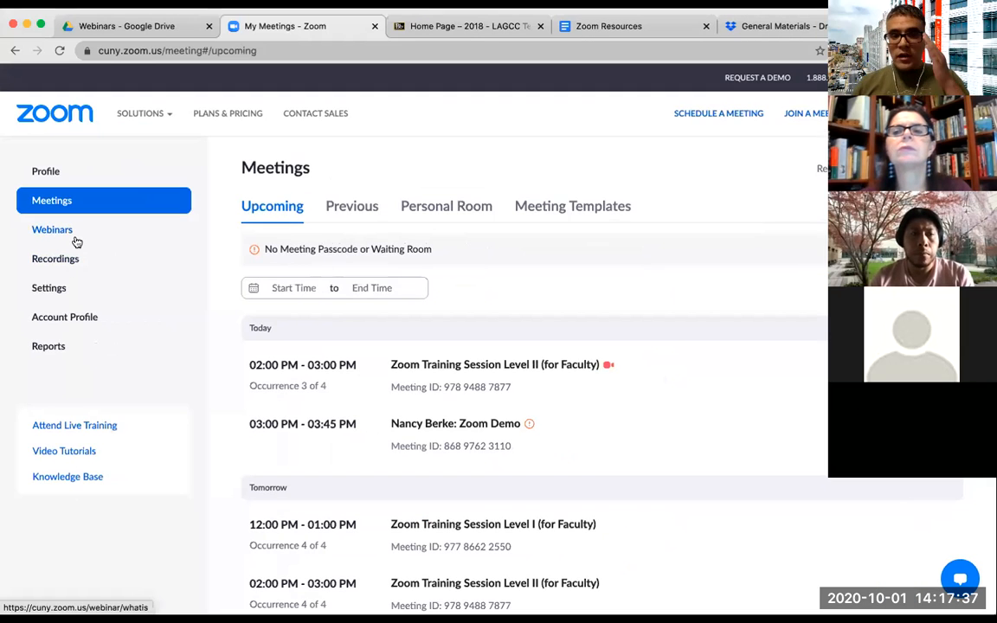
- Open the Zoom profile page and reveal the Personal Meeting ID, its meeting URL and the Personal Link
left_click(46, 171)
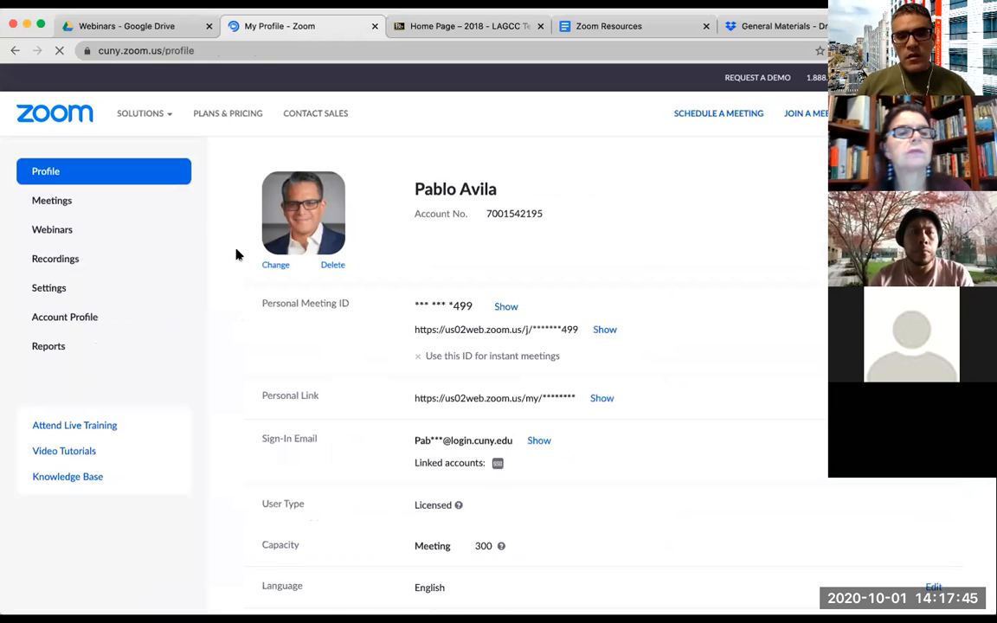
scroll(238, 253, "down", 1)
scroll(236, 251, "down", 1)
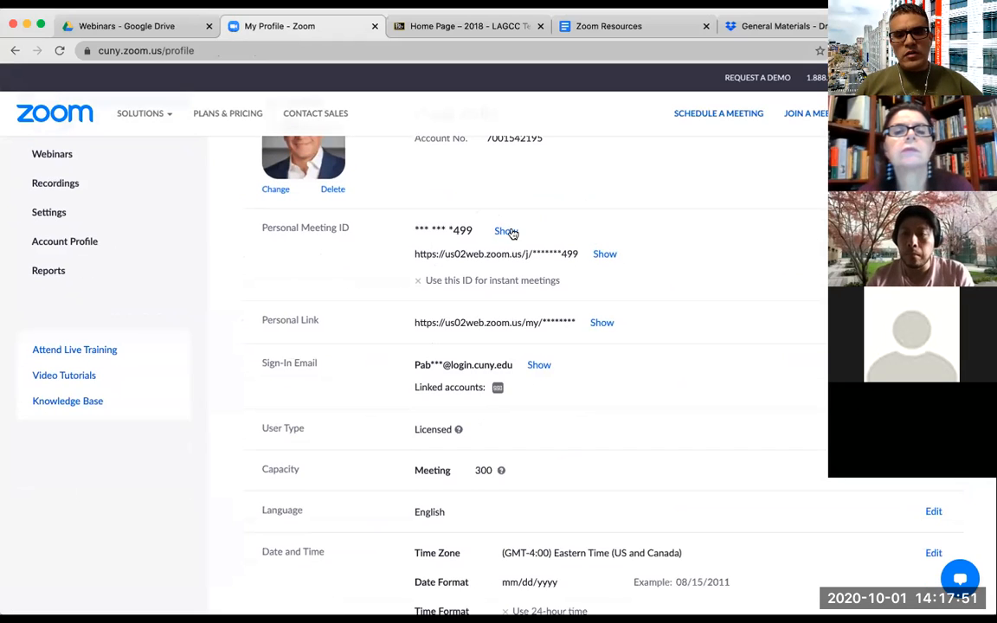
left_click(509, 232)
left_click(605, 254)
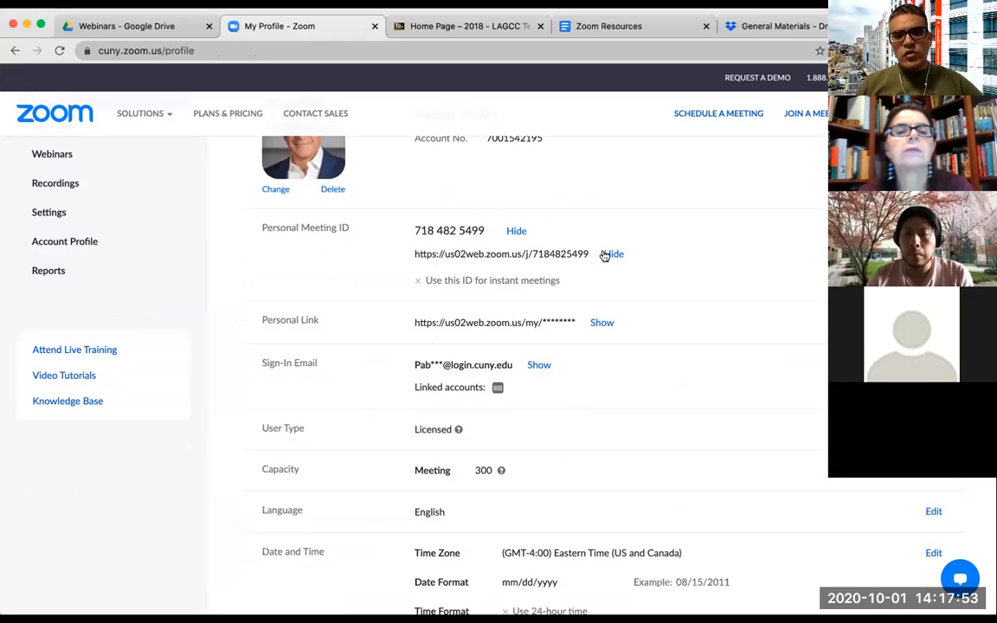
left_click(601, 322)
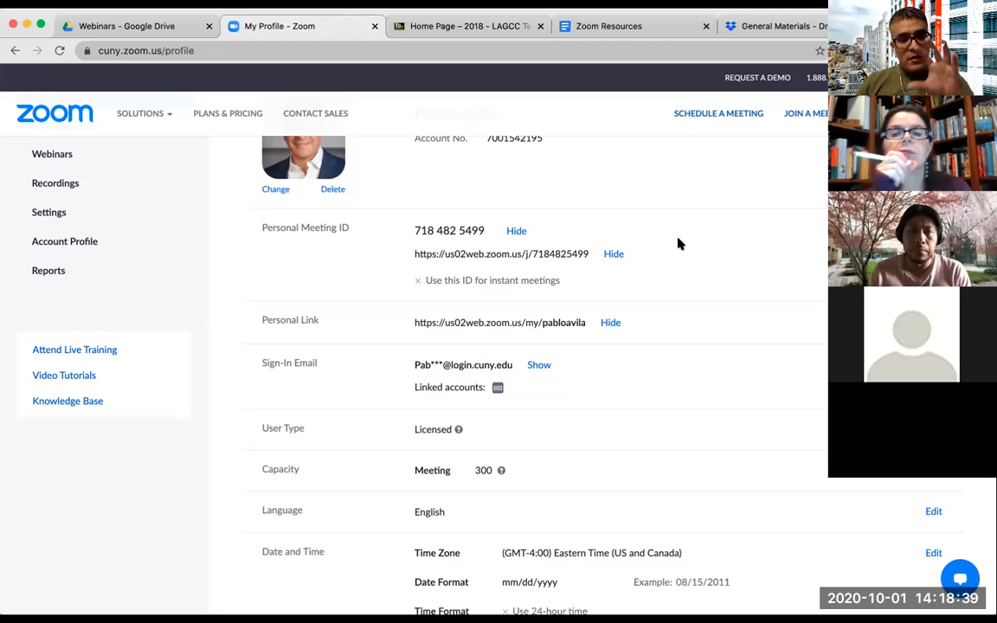
- Reload the profile page and reveal the Personal Meeting ID
mouse_move(140, 114)
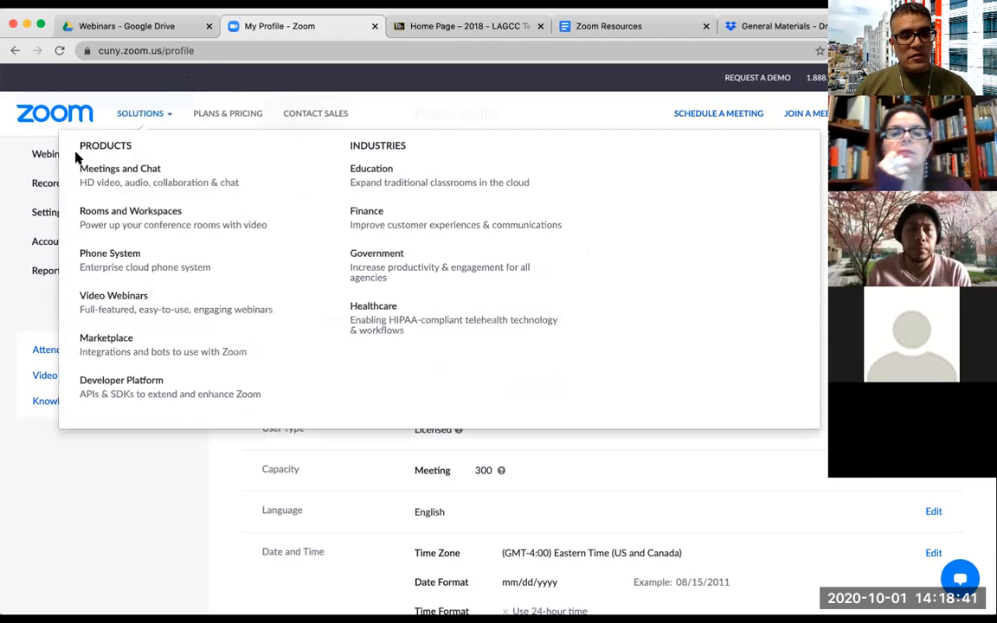
scroll(39, 199, "up", 2)
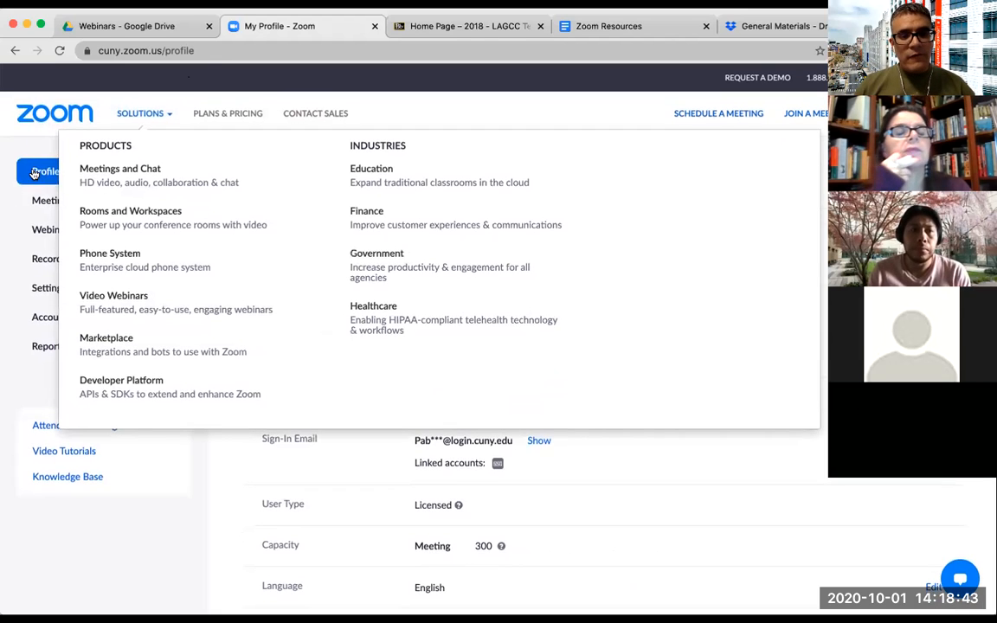
left_click(35, 173)
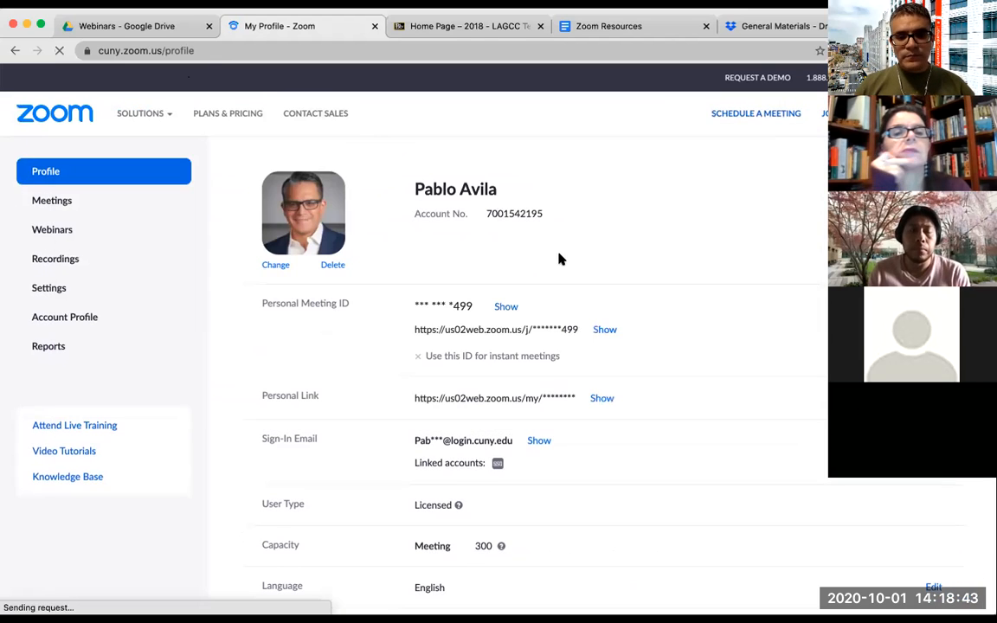
left_click(505, 307)
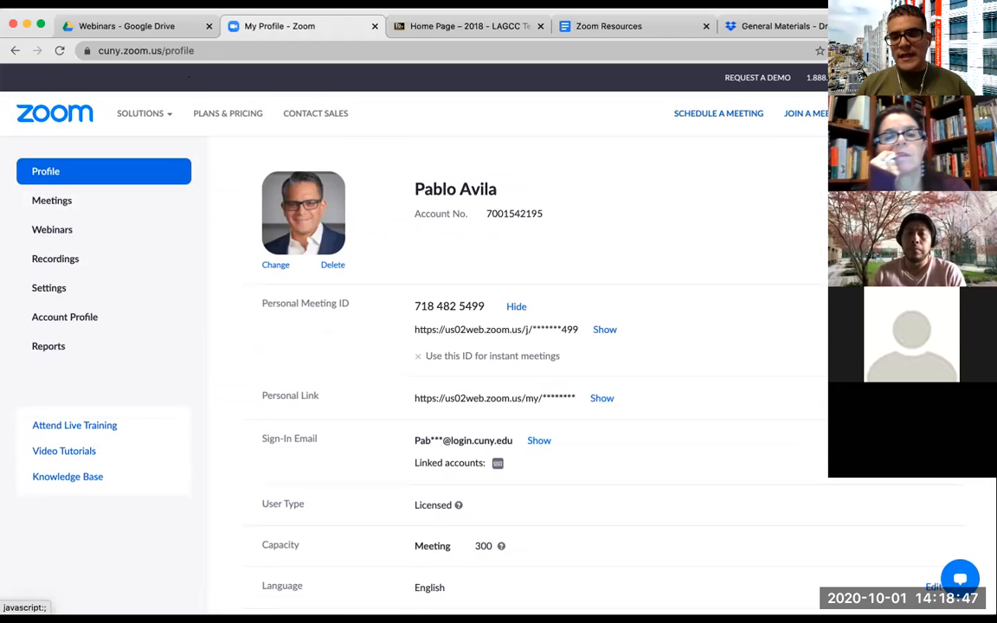
- Examine the Personal Meeting ID editing options, including use for instant meetings, and leave without saving
left_click(933, 306)
scroll(816, 292, "down", 2)
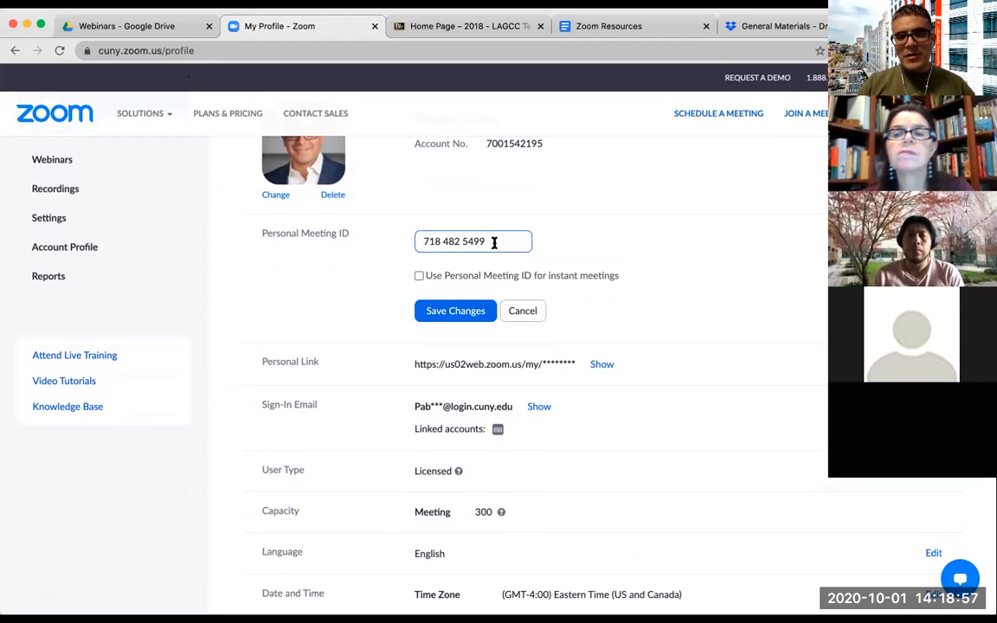
left_click(525, 312)
scroll(632, 315, "up", 2)
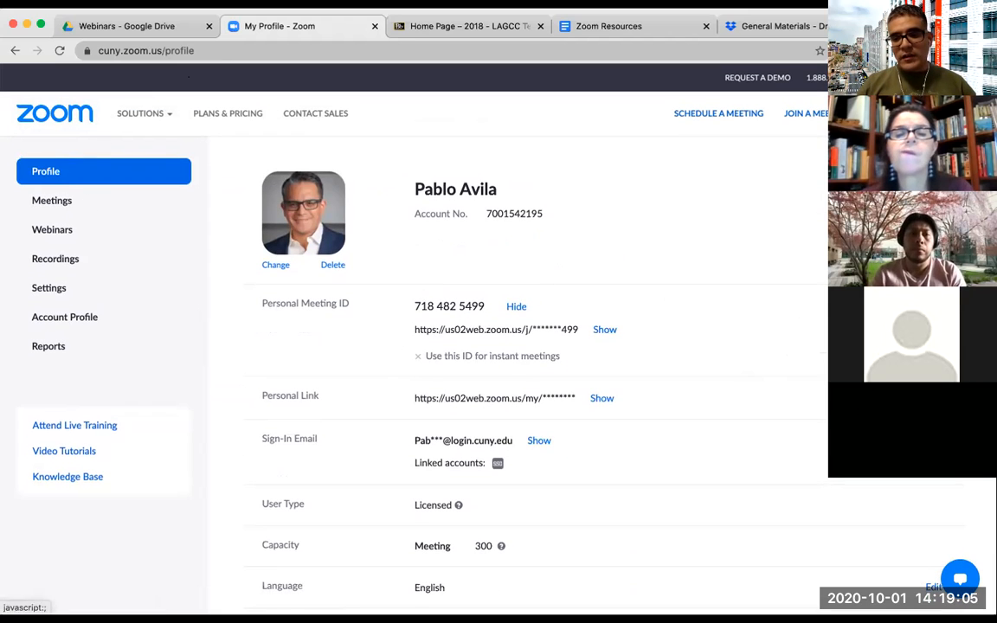
left_click(933, 306)
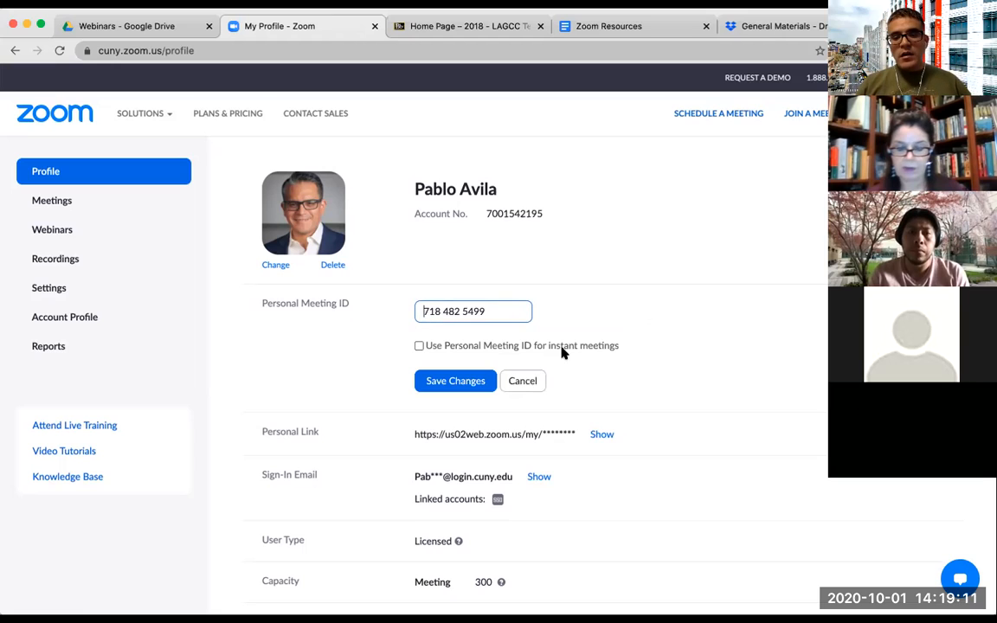
left_click(522, 381)
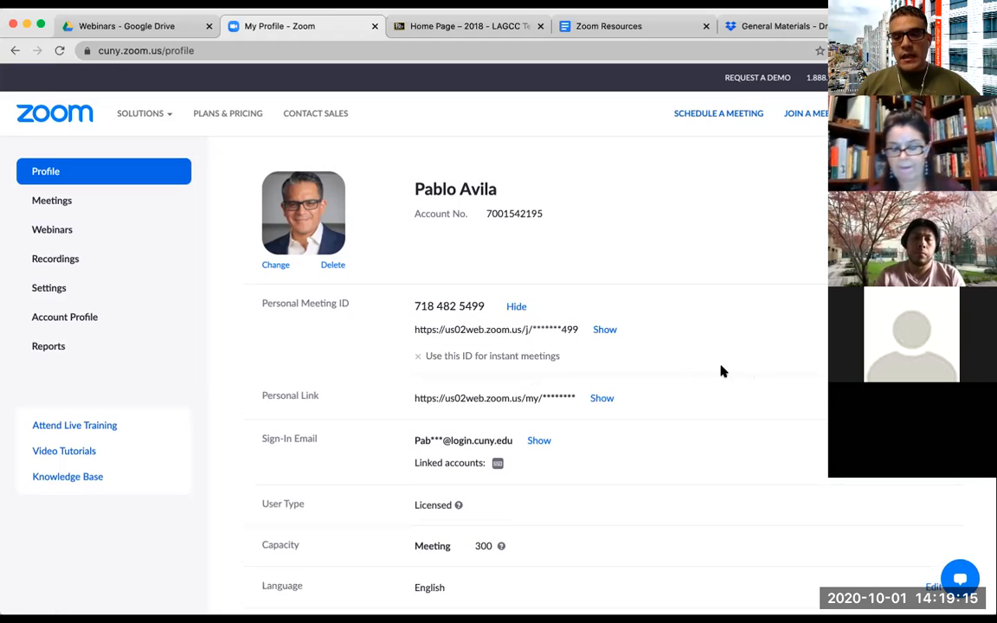
- Reveal the Personal Link and examine its editing field and naming rules, leaving without saving
scroll(696, 353, "down", 2)
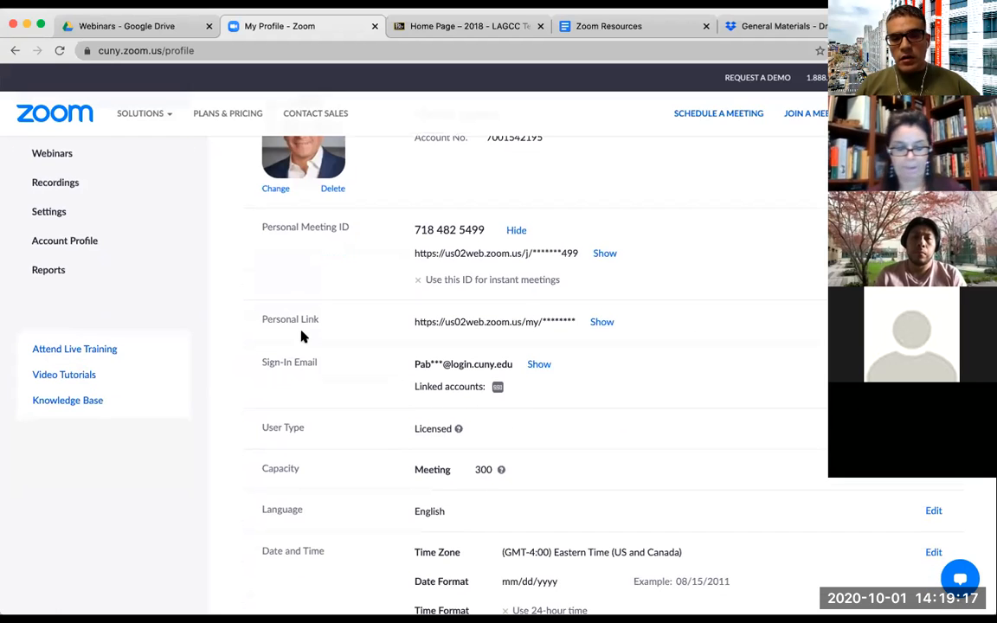
left_click(603, 323)
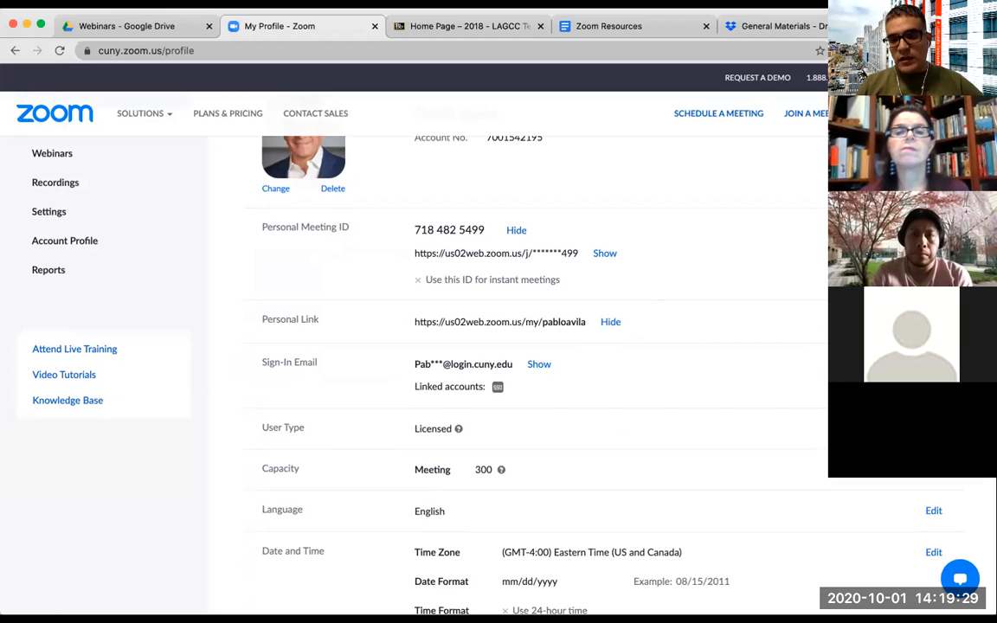
left_click(934, 321)
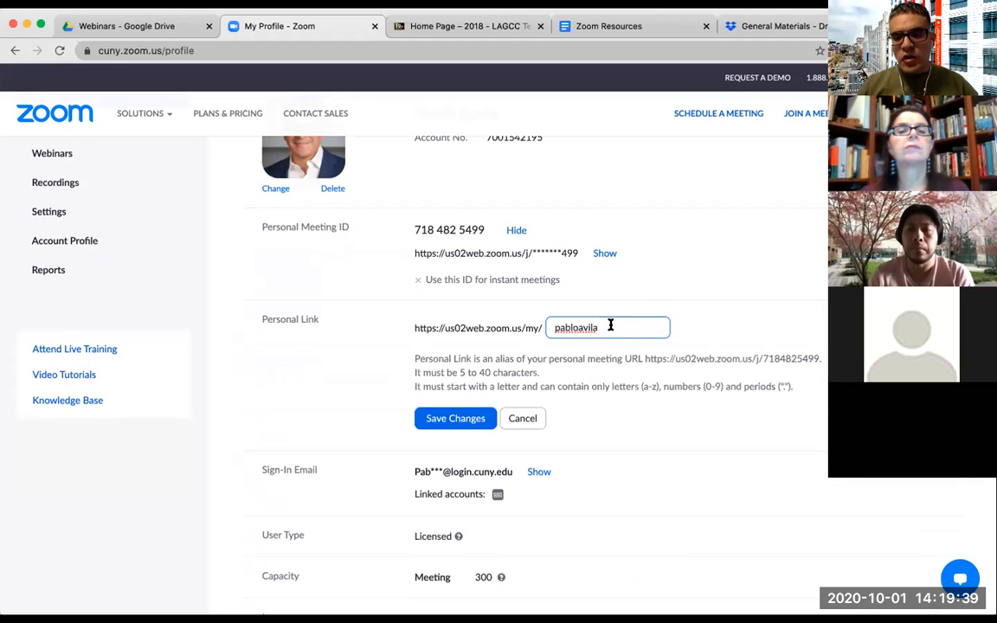
left_click(522, 418)
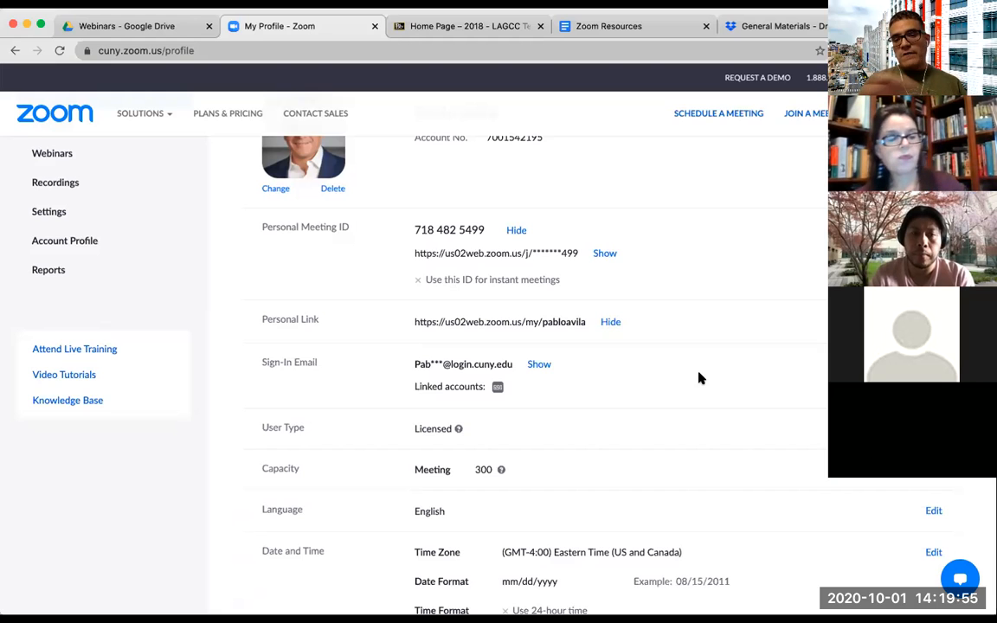
- Open the Join a Meeting page of zoom.us in a new browser tab placed beside the Zoom profile tab
scroll(706, 375, "up", 2)
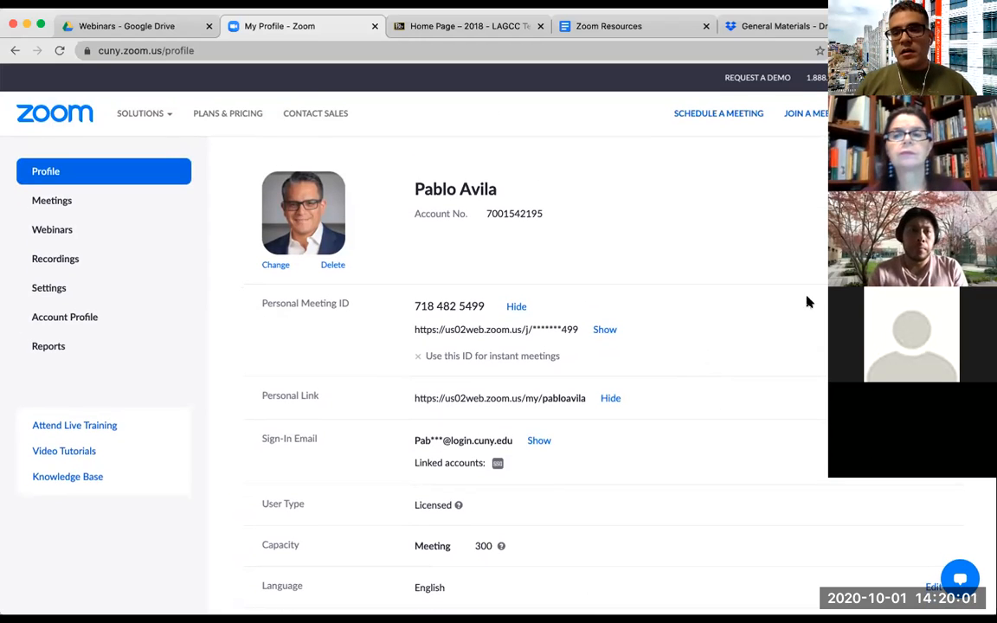
key("super+t")
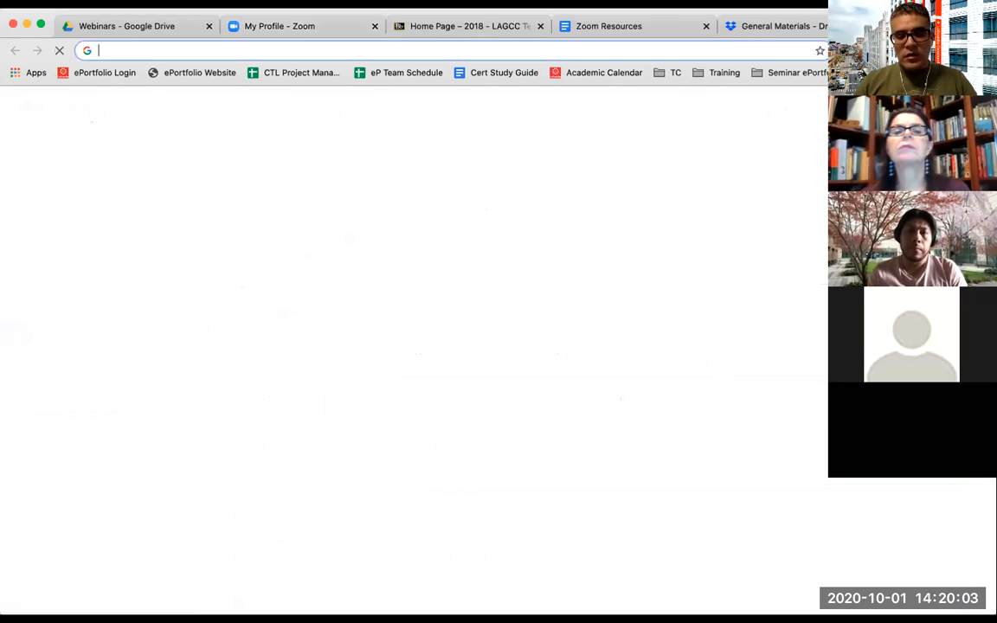
type("zoom")
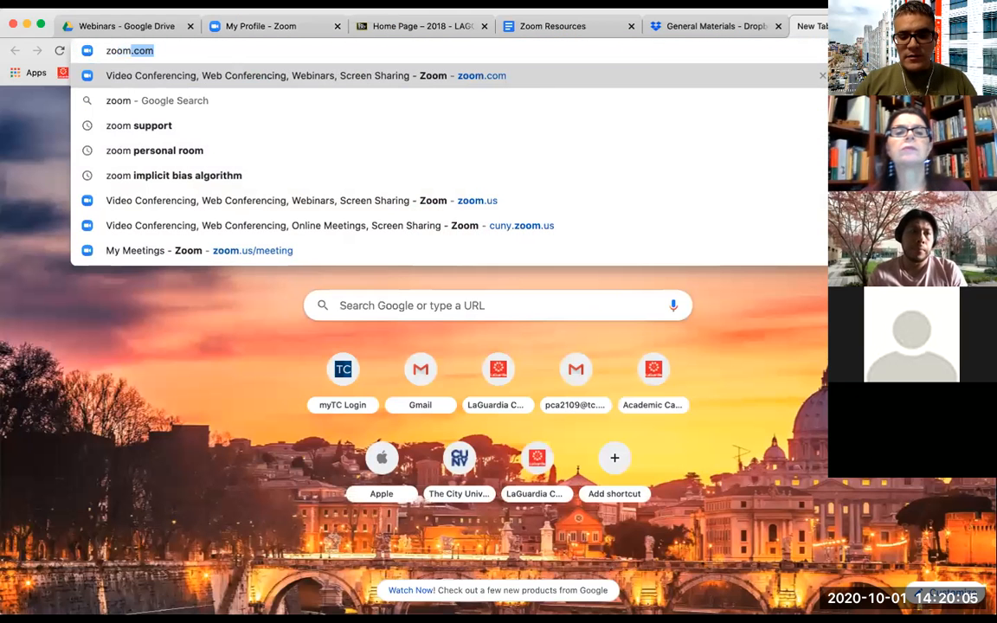
type(".us")
key("Return")
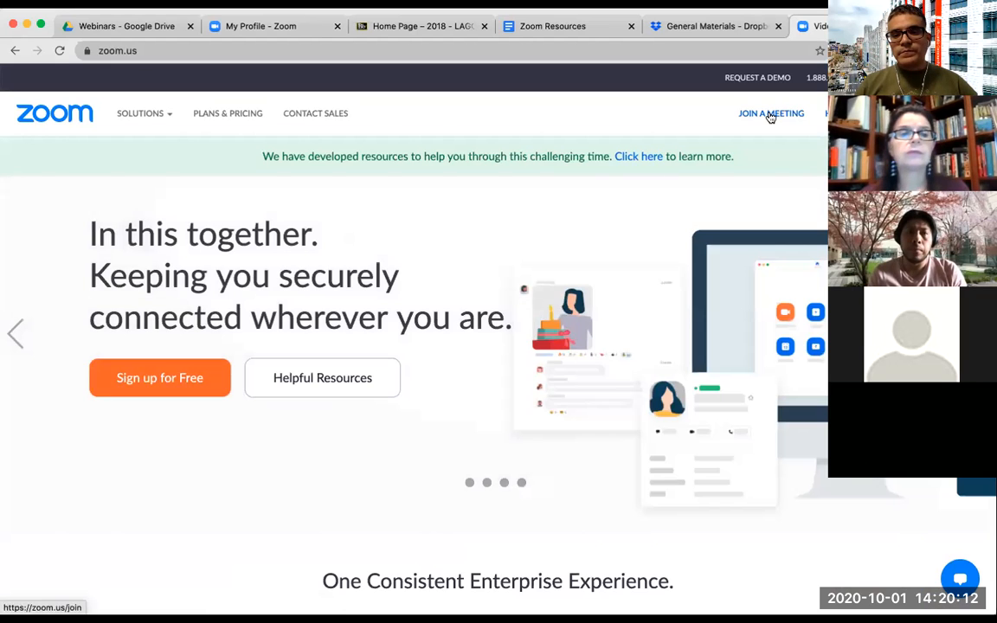
left_click(770, 116)
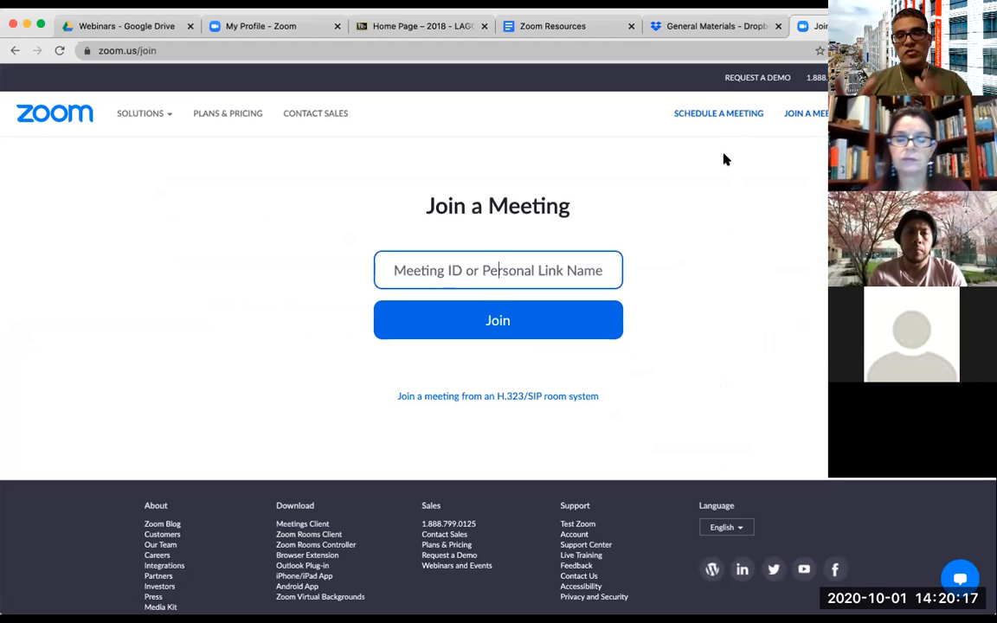
left_click_drag(813, 29, 372, 30)
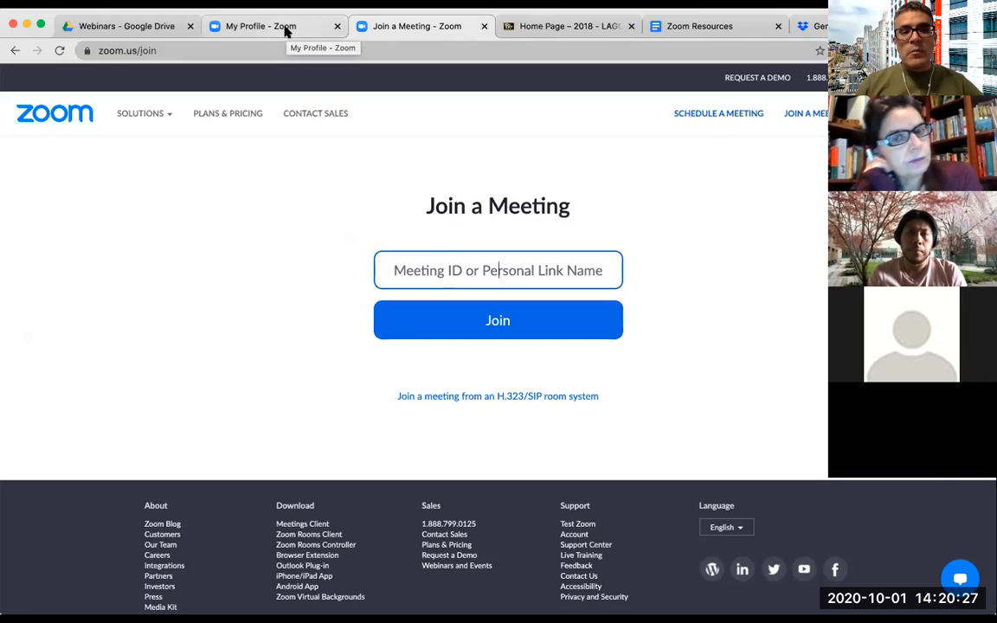
- Return to the signed-in Zoom profile page and open the Personal Room details of the meetings section
left_click(286, 31)
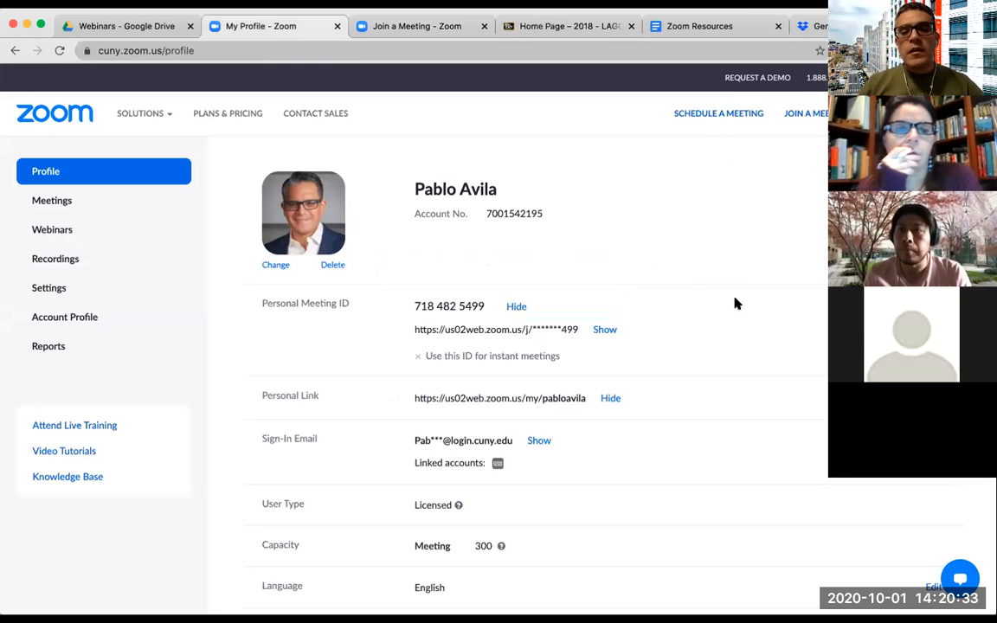
scroll(747, 310, "down", 1)
scroll(748, 310, "up", 1)
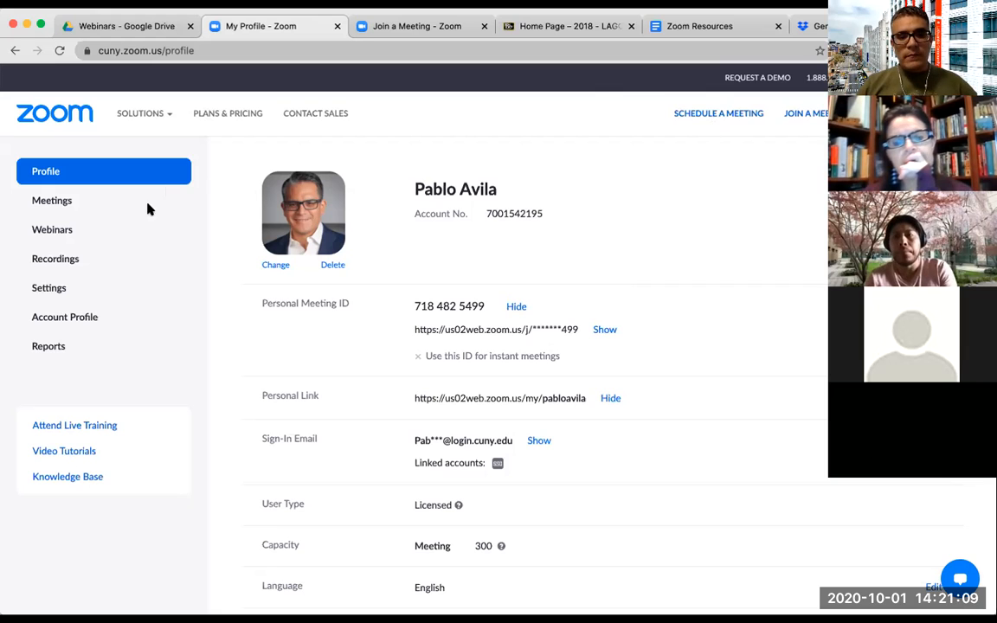
left_click(57, 205)
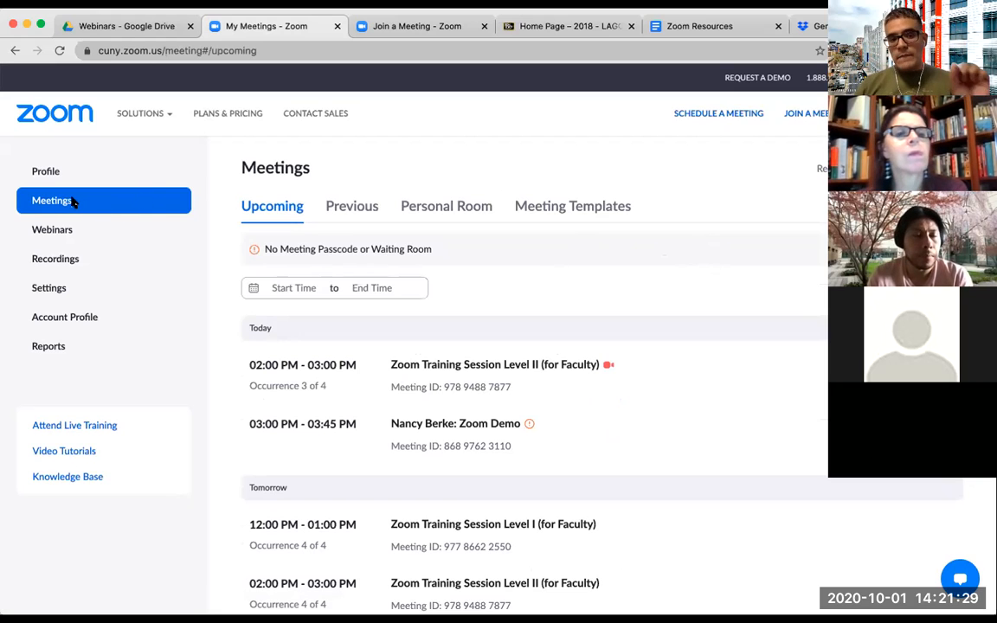
left_click(443, 208)
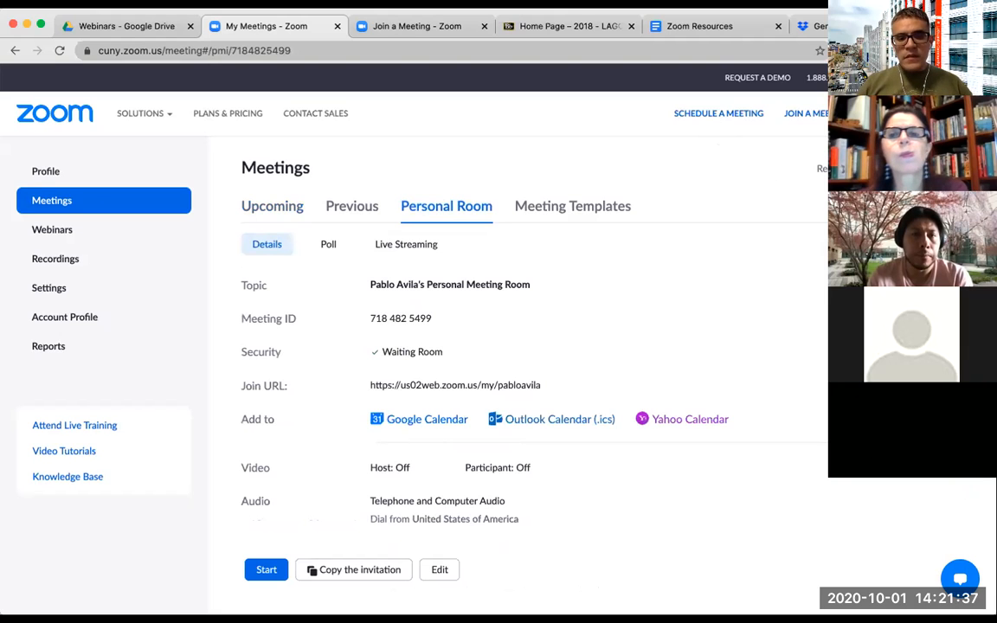
scroll(380, 346, "down", 2)
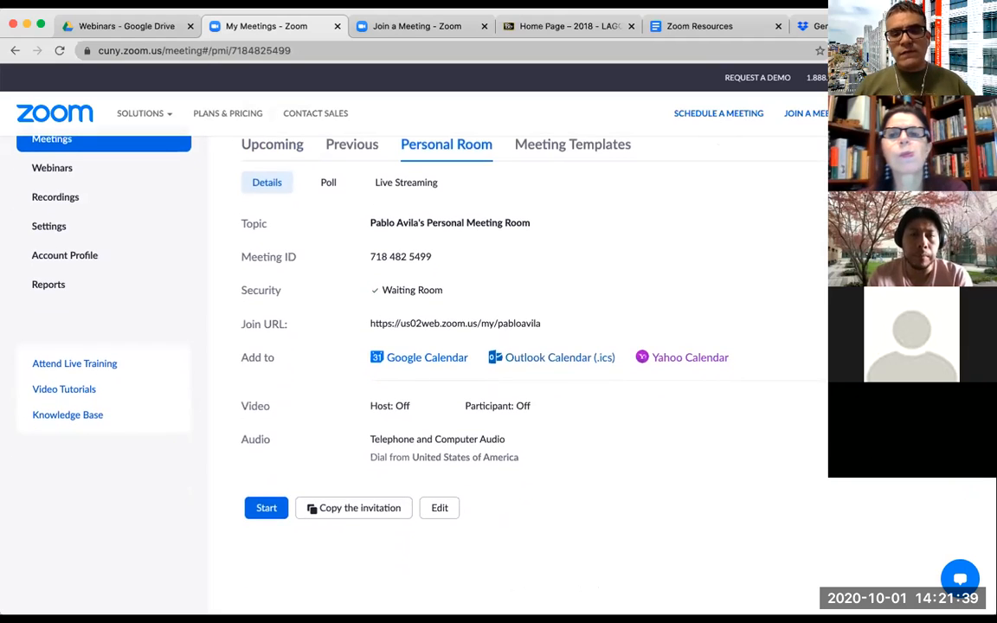
scroll(663, 480, "down", 1)
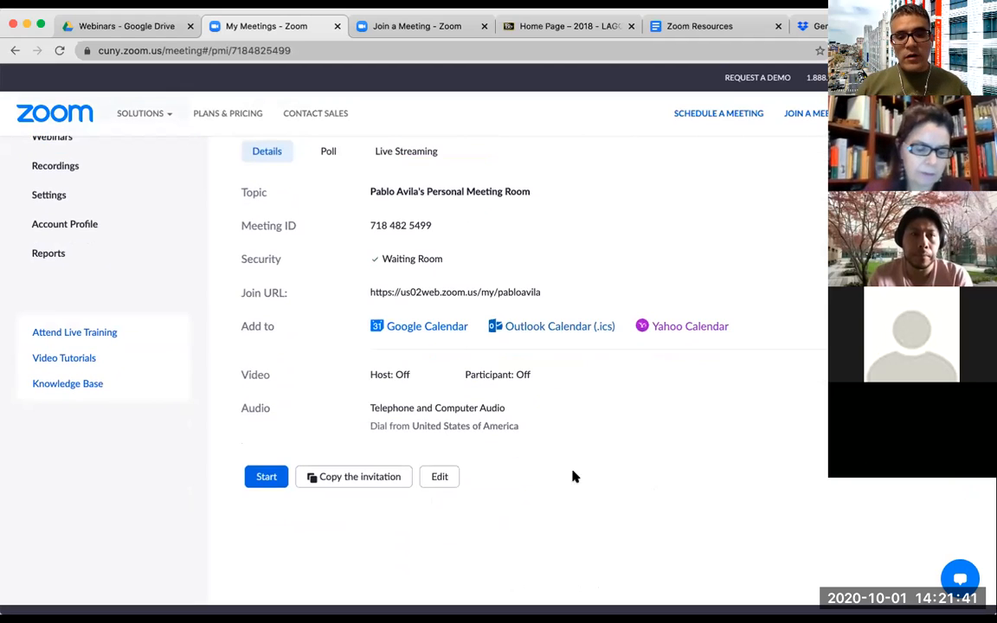
- Open the personal meeting room for editing, make its Personal Meeting ID editable, and review the security, video, audio and meeting options
left_click(439, 476)
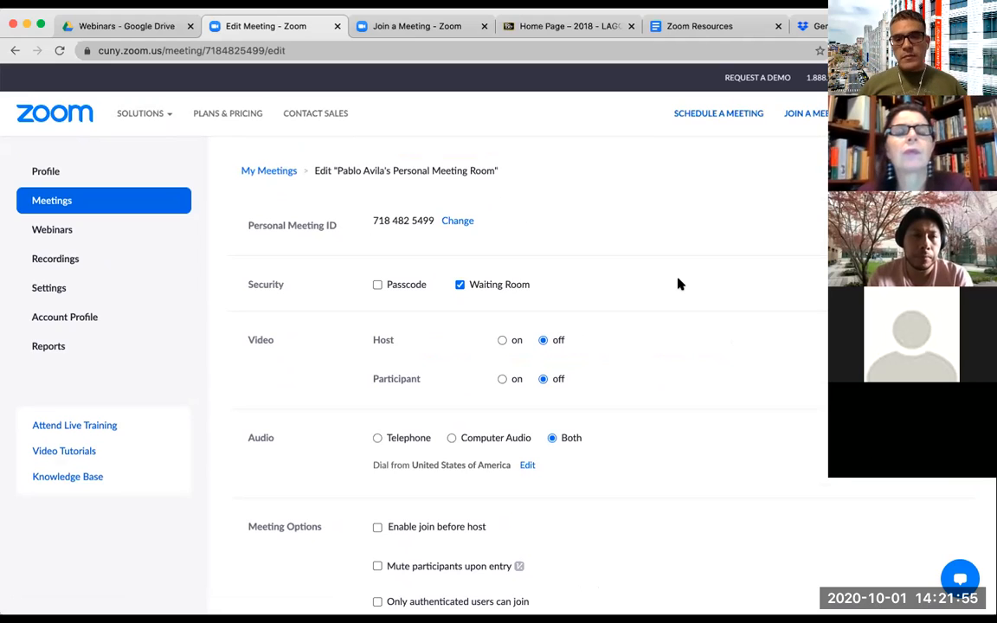
left_click(461, 222)
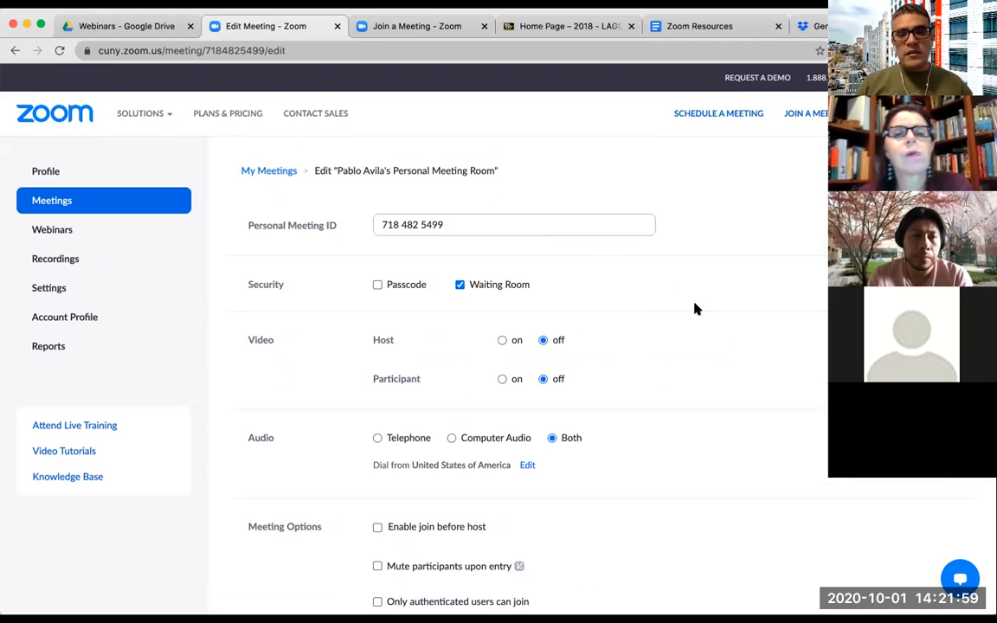
scroll(657, 297, "down", 1)
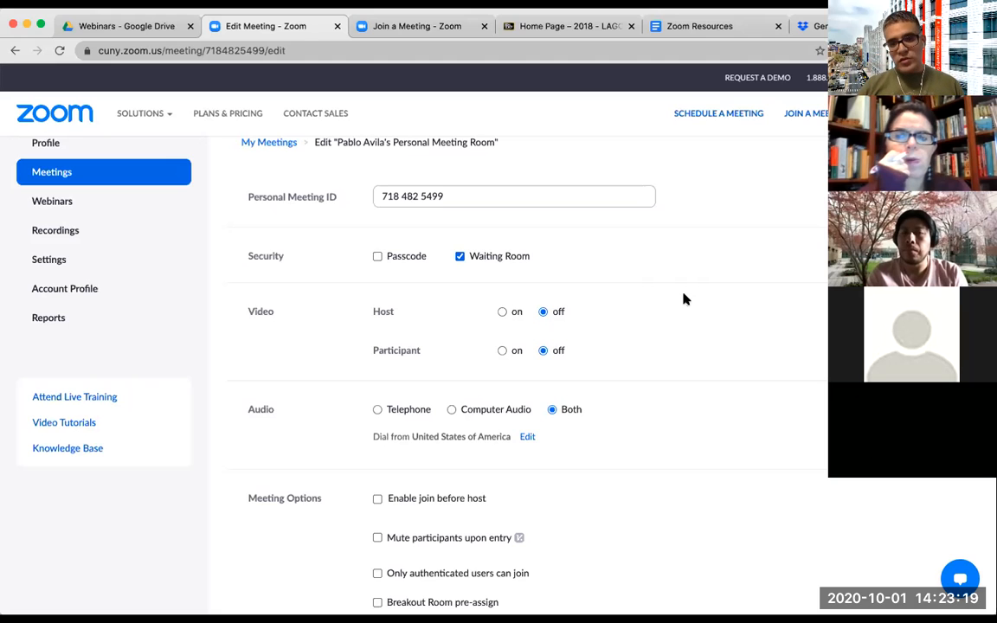
scroll(682, 300, "down", 2)
scroll(682, 300, "up", 1)
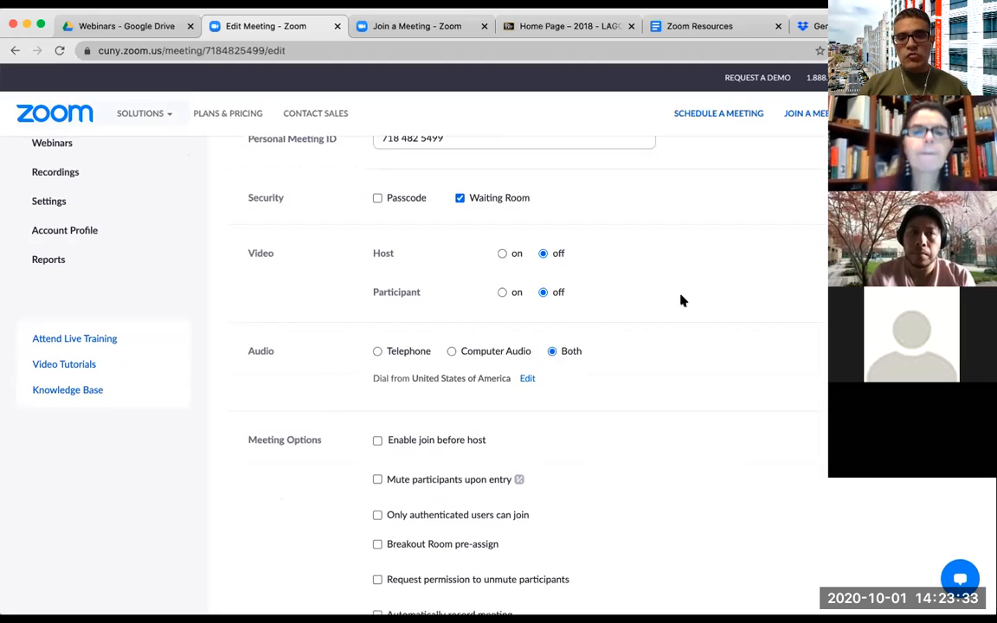
scroll(682, 300, "down", 1)
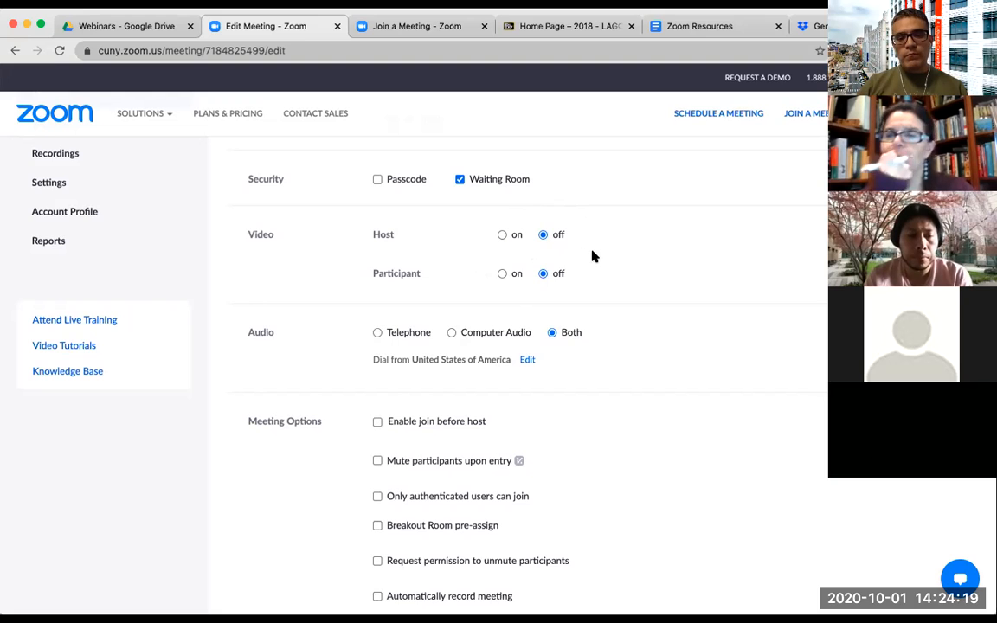
scroll(592, 255, "down", 3)
scroll(593, 256, "up", 2)
scroll(594, 256, "down", 3)
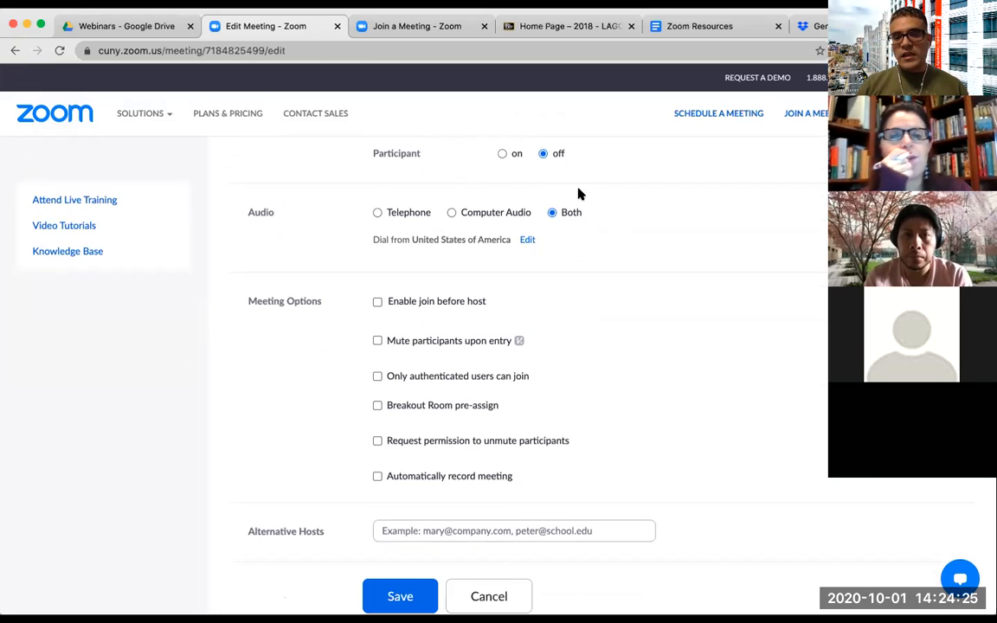
- Try the Telephone and Computer Audio options for the personal meeting room, and select Both again
left_click(377, 213)
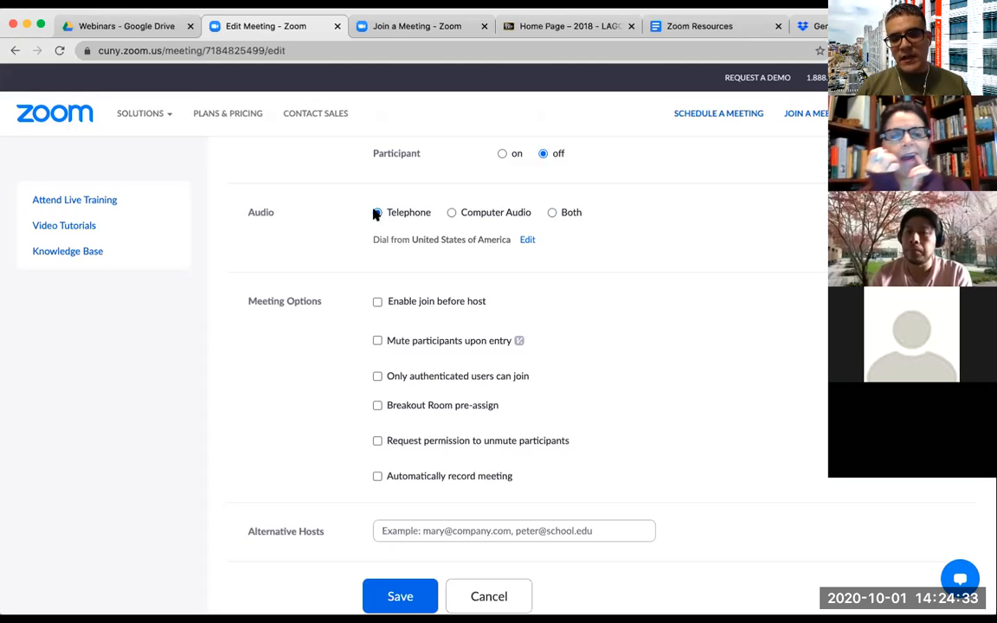
left_click(451, 212)
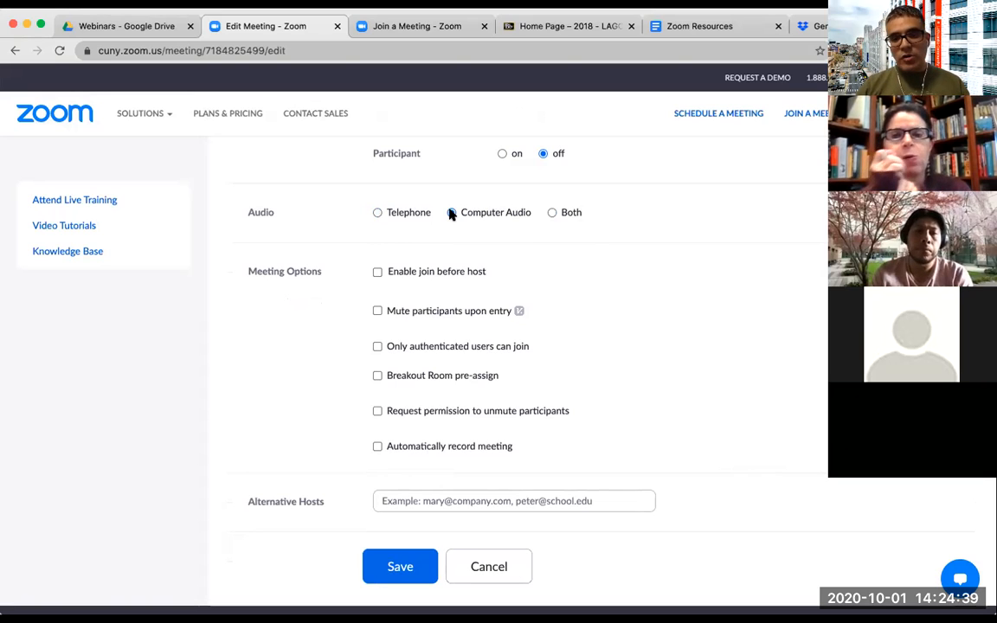
left_click(558, 216)
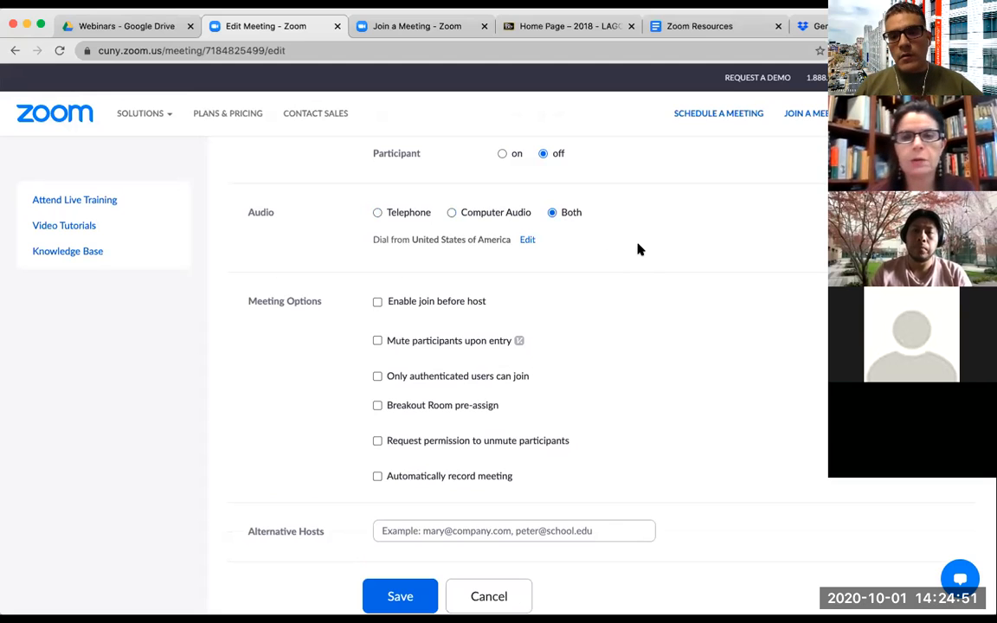
- Review the personal room's meeting options, alternative hosts and security settings, and leave the editing page without saving
scroll(632, 251, "down", 3)
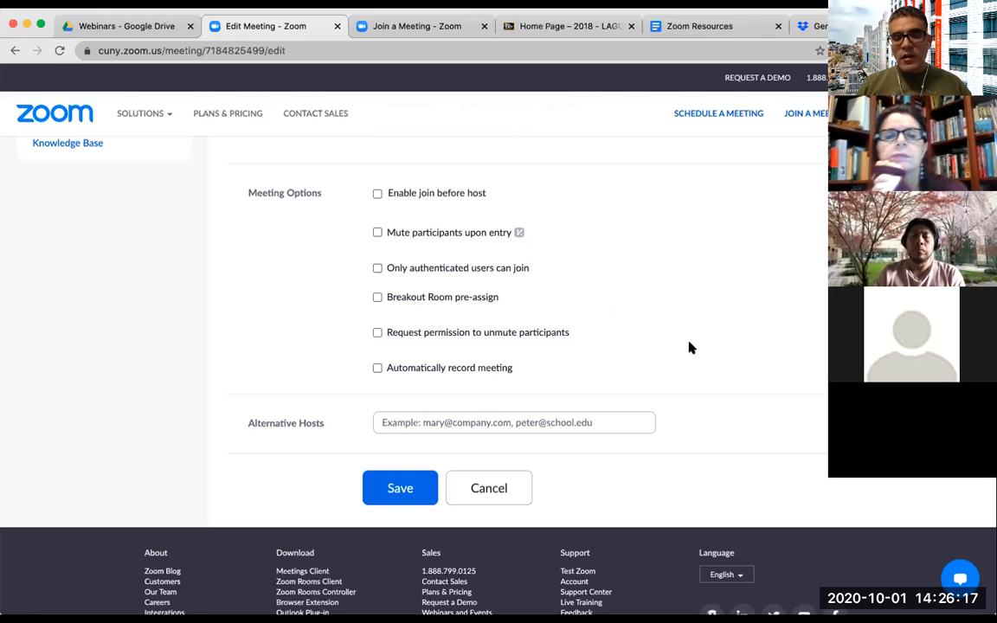
scroll(689, 347, "up", 2)
scroll(619, 344, "up", 5)
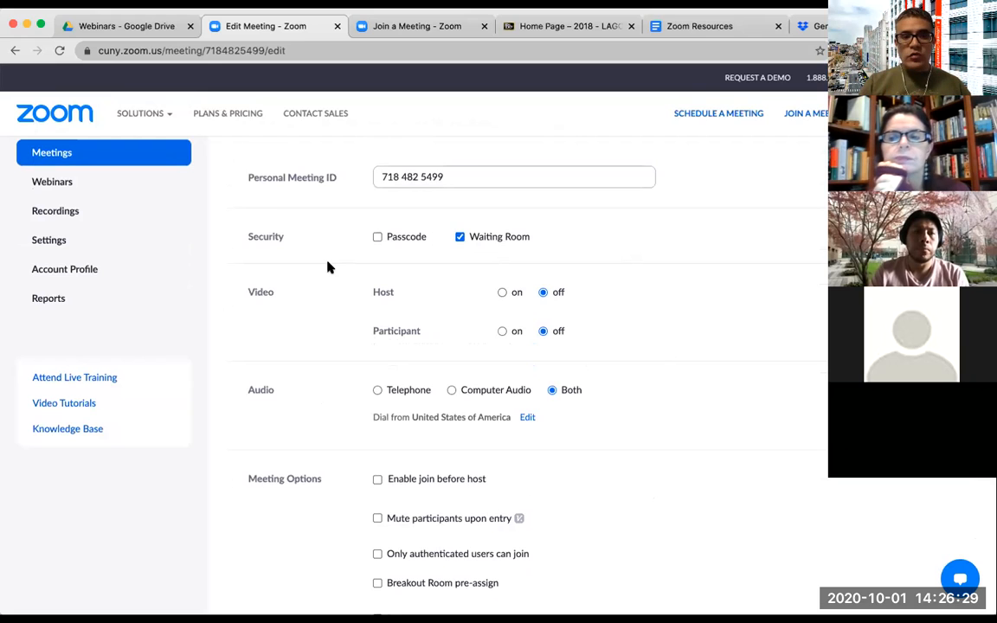
scroll(327, 267, "up", 2)
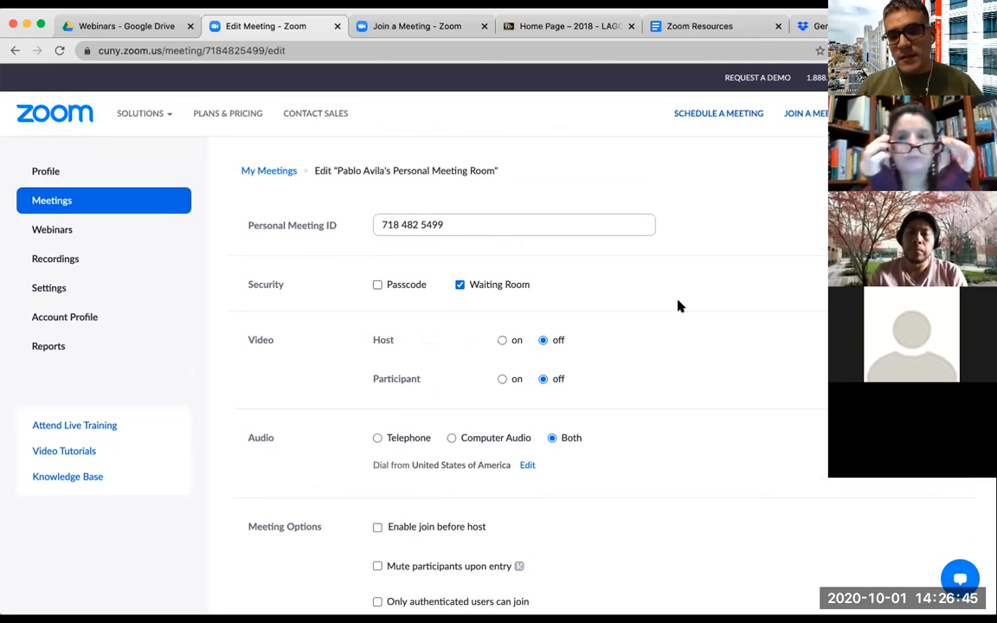
scroll(673, 308, "down", 10)
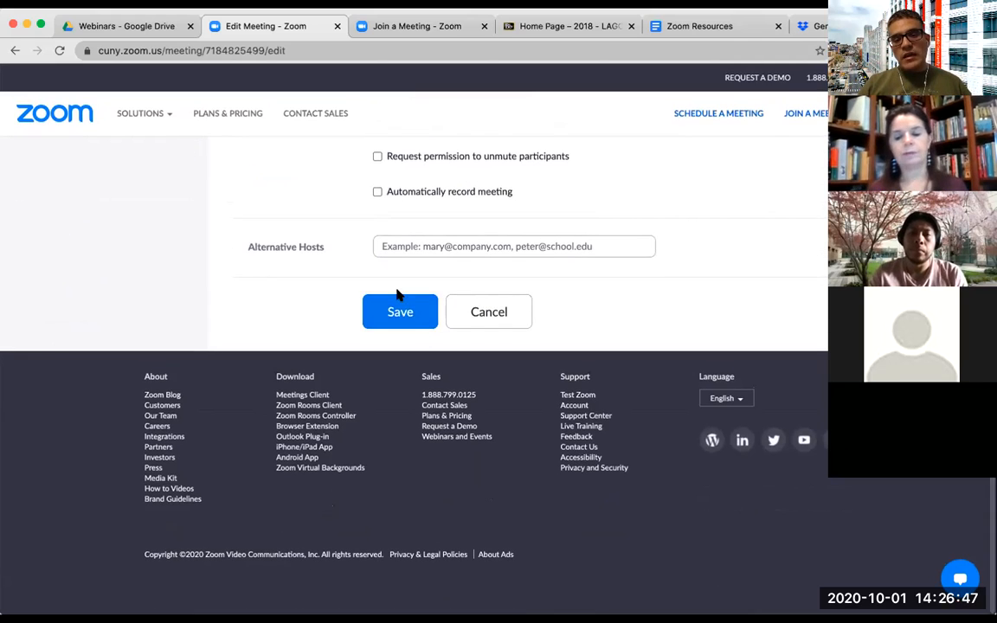
left_click(487, 310)
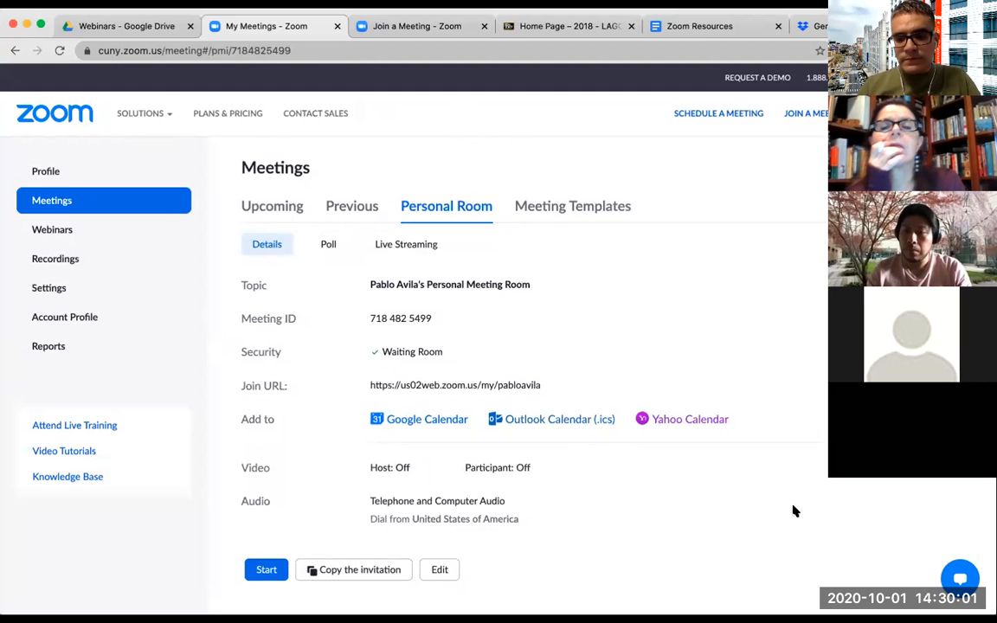
- Switch to the slide presentation and advance to the slide about using Zoom for office hours
key("ctrl+Right")
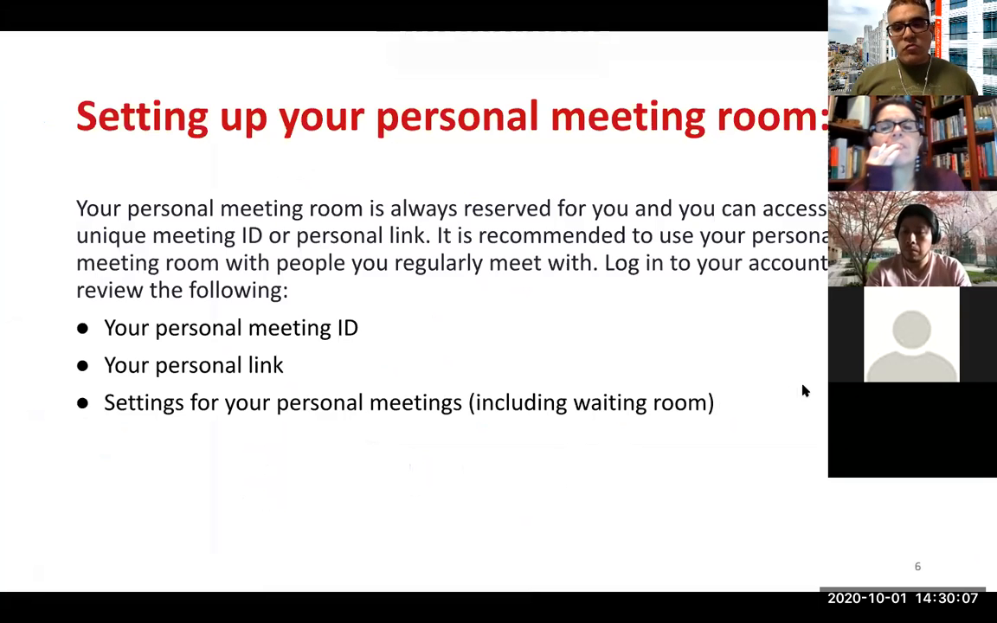
key("Right")
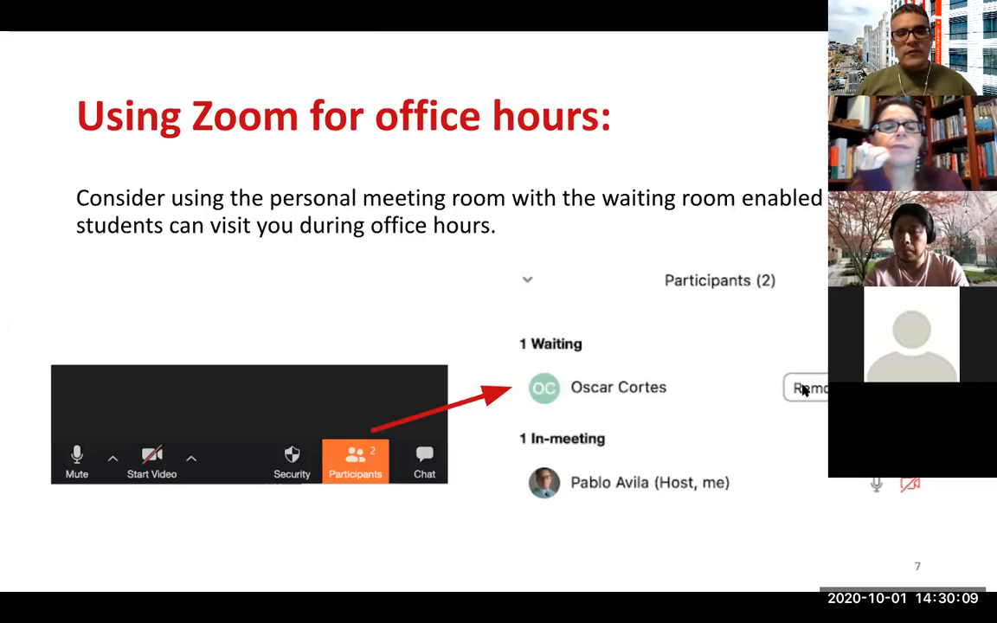
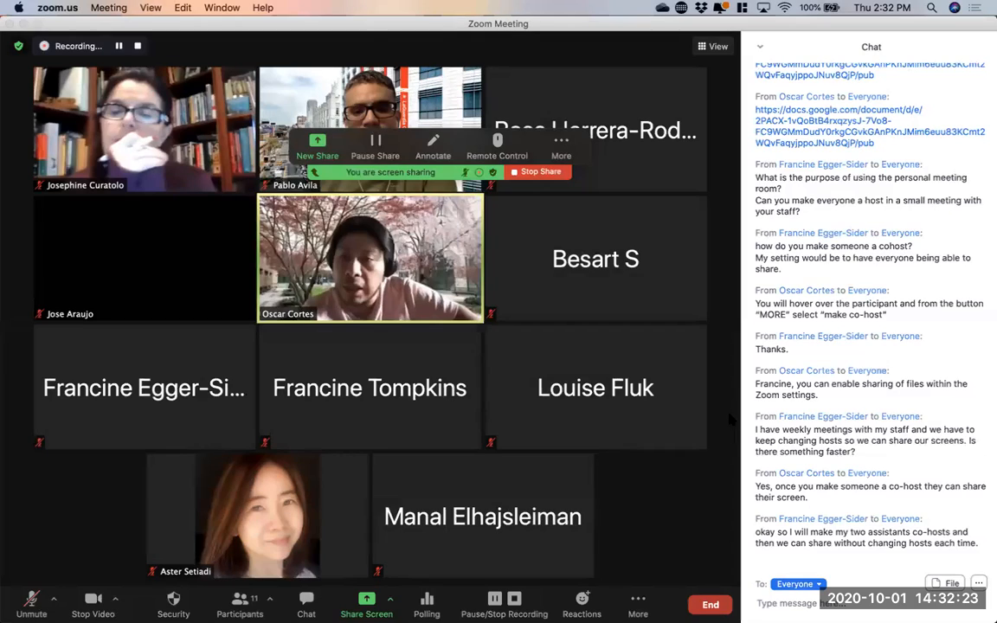
- Close the chat panel of the Zoom meeting and bring up the home window of the Zoom desktop app
left_click(759, 47)
left_click(786, 60)
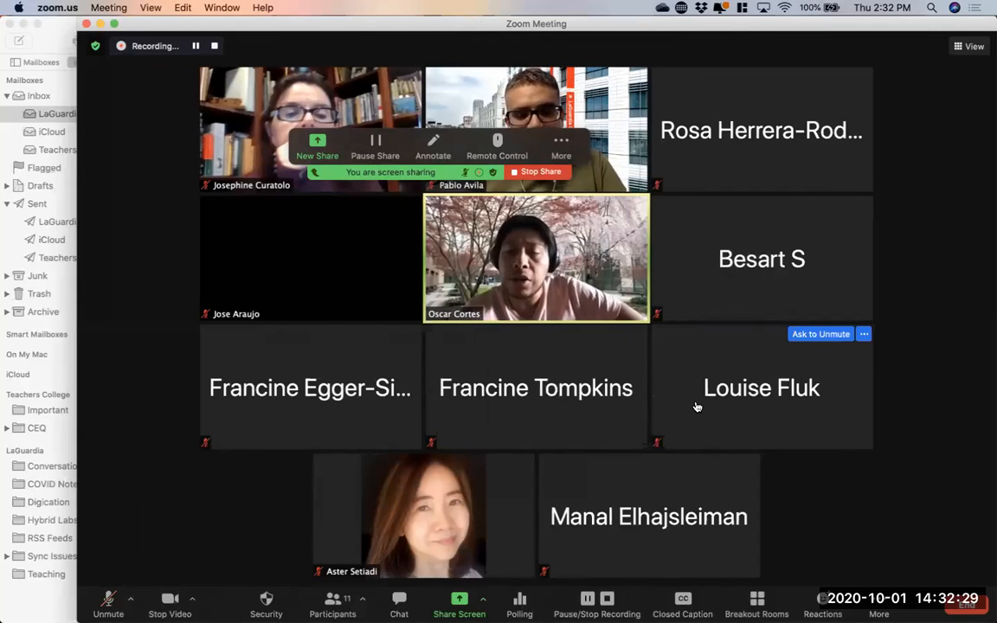
key("F4")
key("F3")
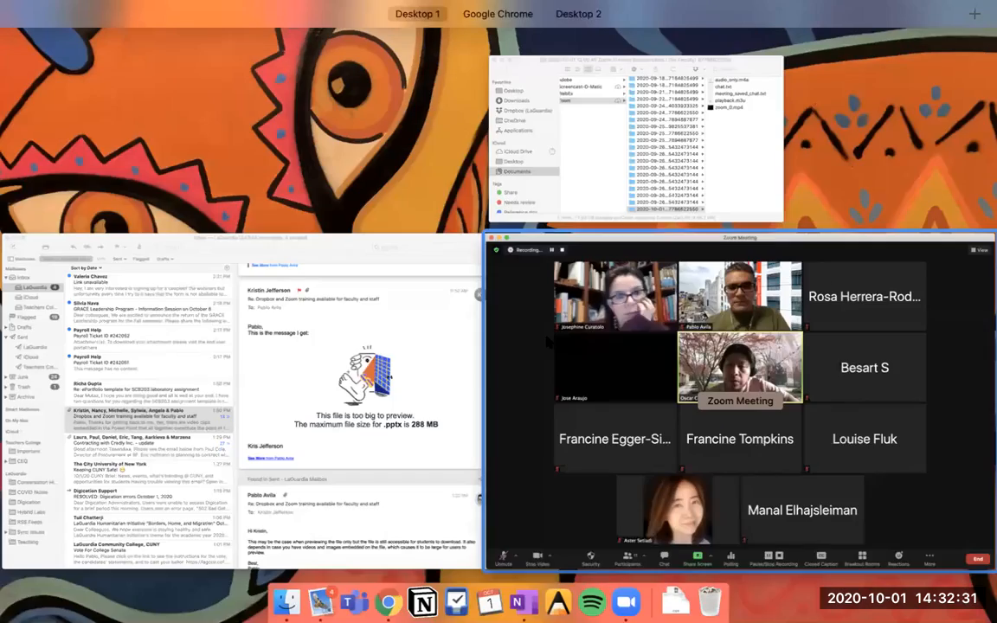
left_click(633, 584)
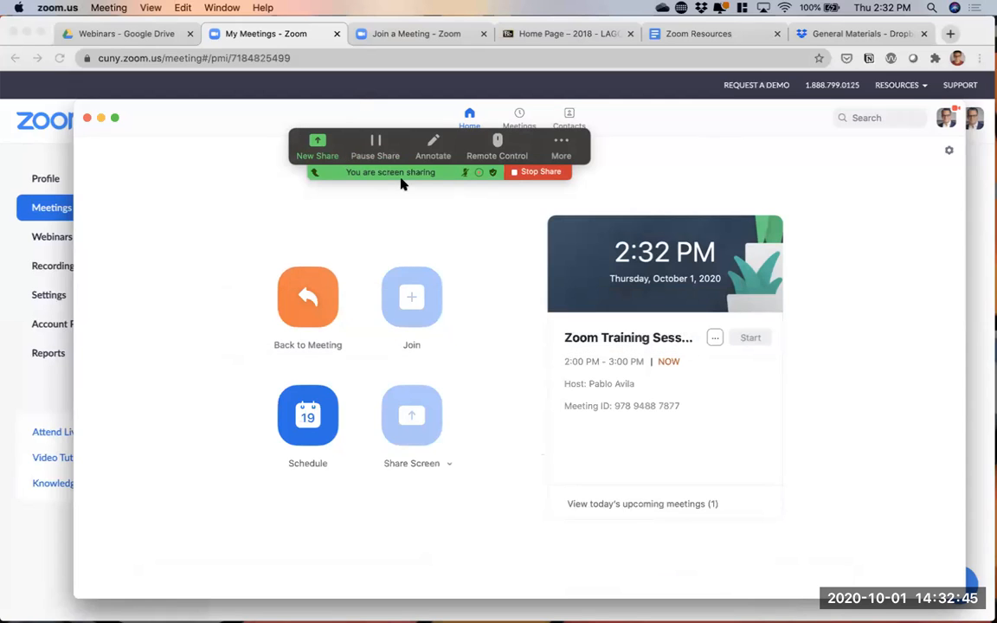
- Examine the additional screen-sharing options, dismiss them, and return to the Zoom meeting window
left_click(561, 143)
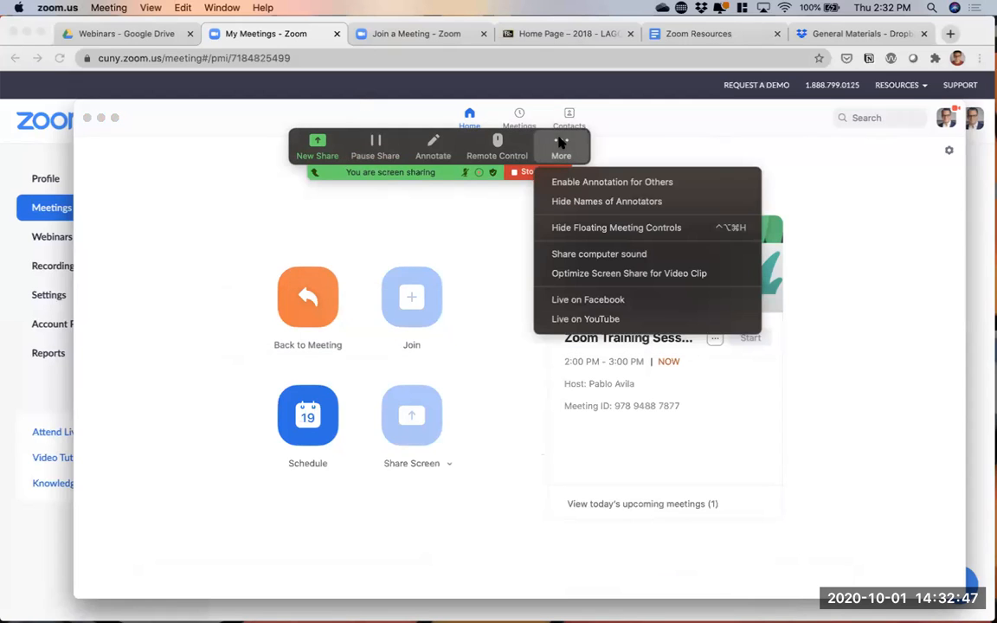
left_click(560, 143)
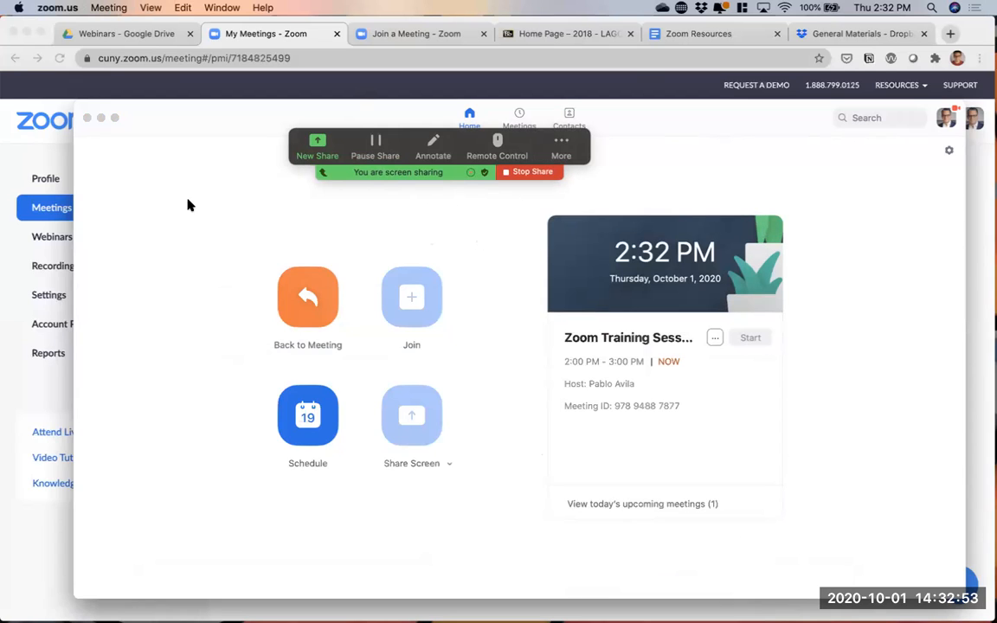
key("ctrl+Left")
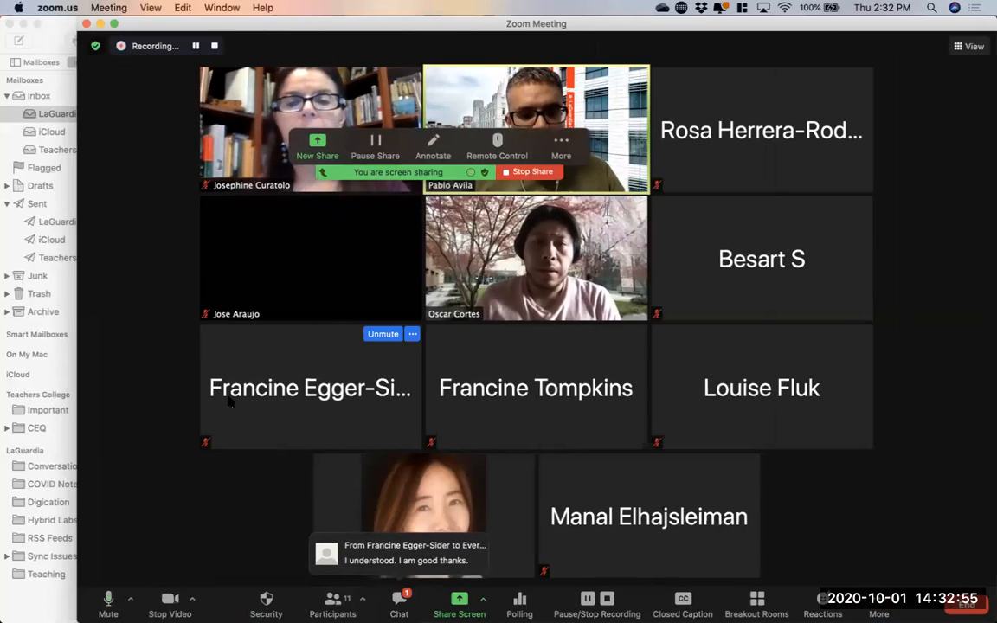
- Narrow the Zoom desktop app's home window, return to the ongoing meeting, and widen the meeting window across the whole screen
key("ctrl+Right")
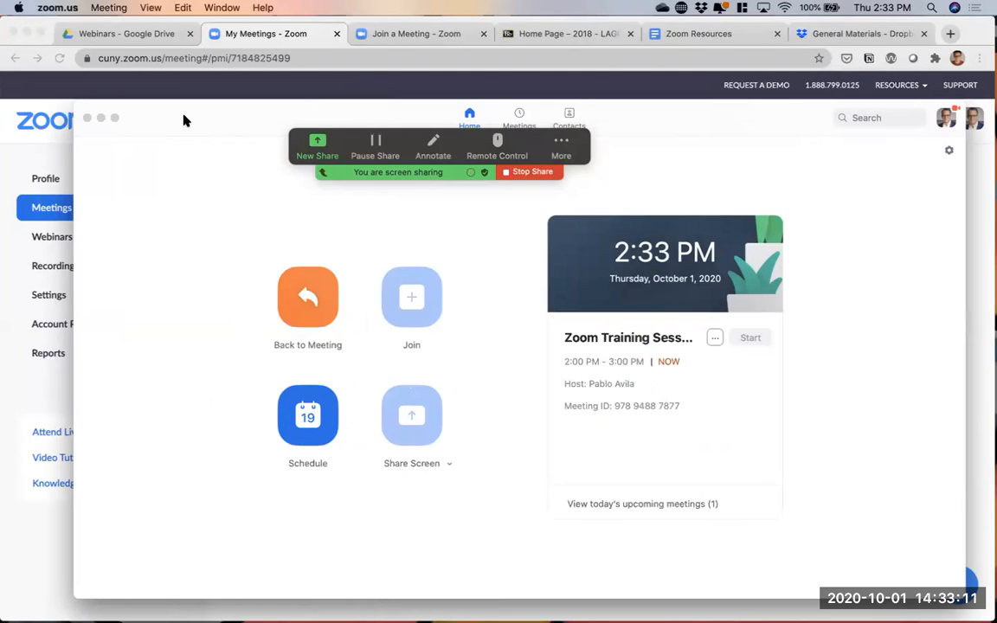
left_click_drag(965, 194, 761, 202)
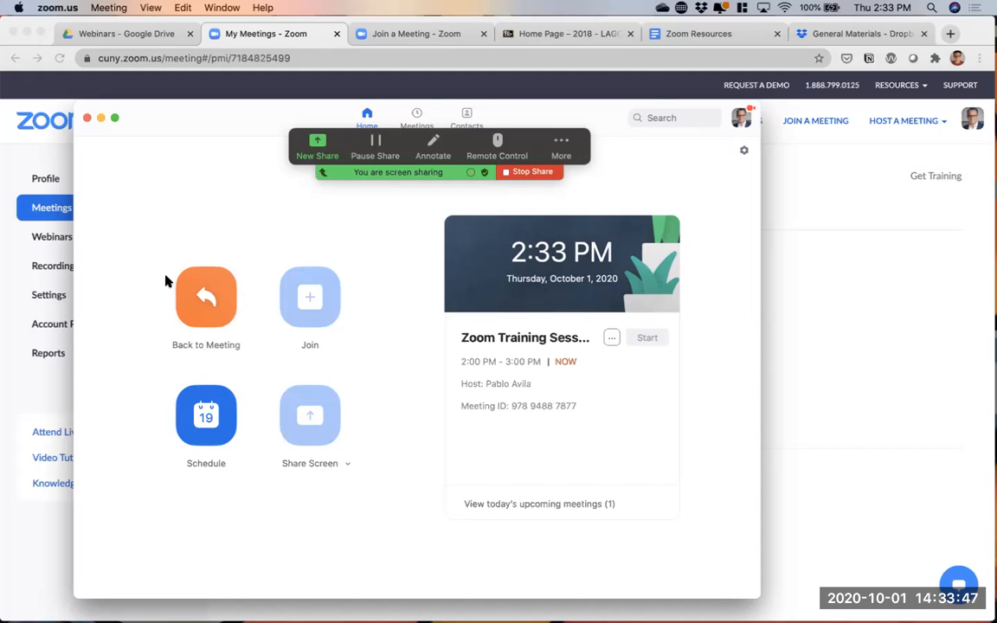
left_click(215, 284)
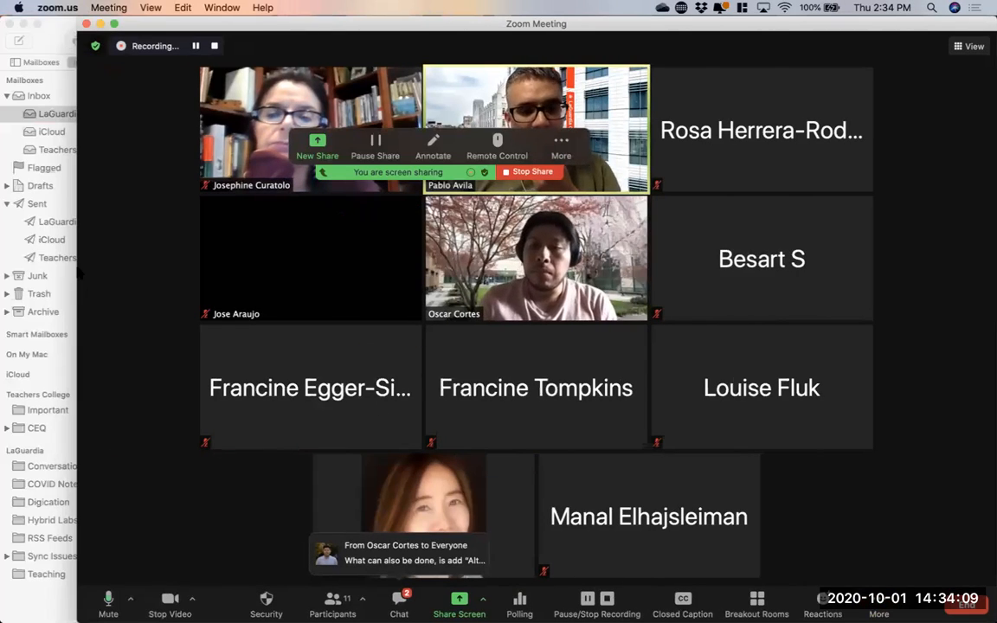
left_click_drag(77, 270, 0, 266)
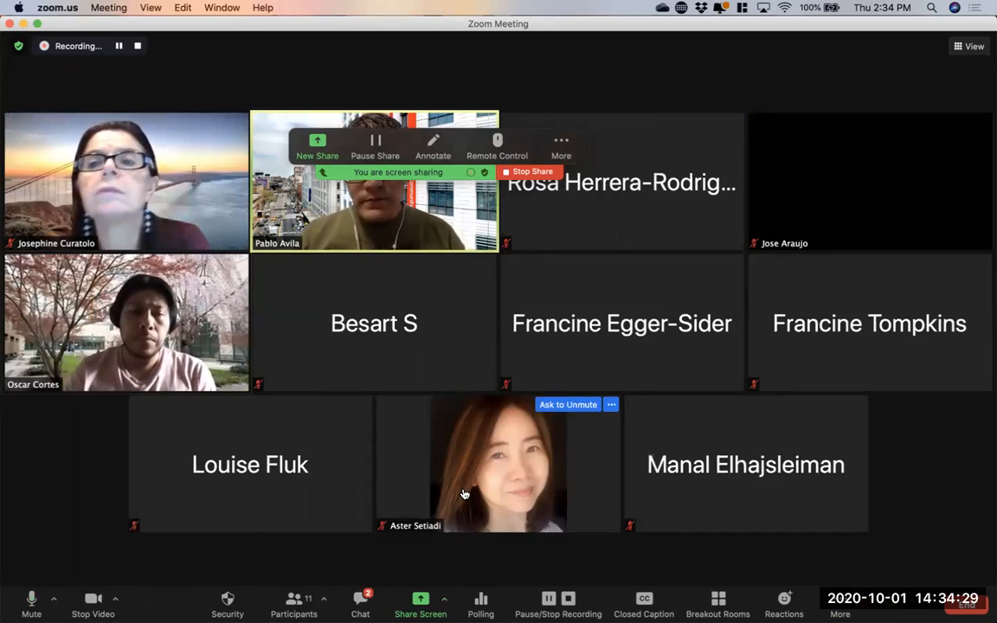
- Show the participants list, pop it out into a separate window, and close it
left_click(294, 603)
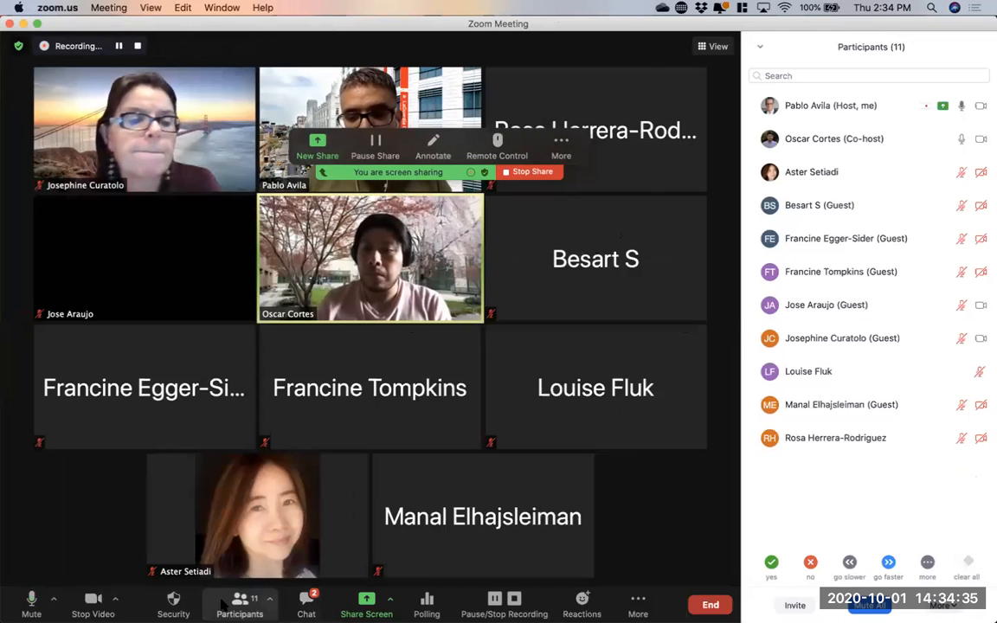
left_click(757, 52)
left_click(780, 76)
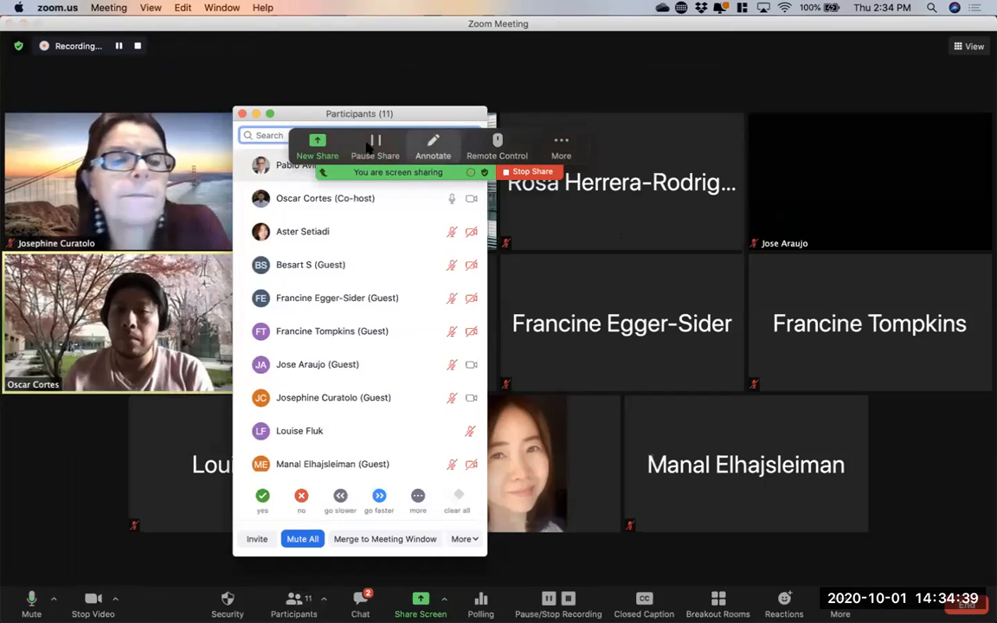
left_click(243, 113)
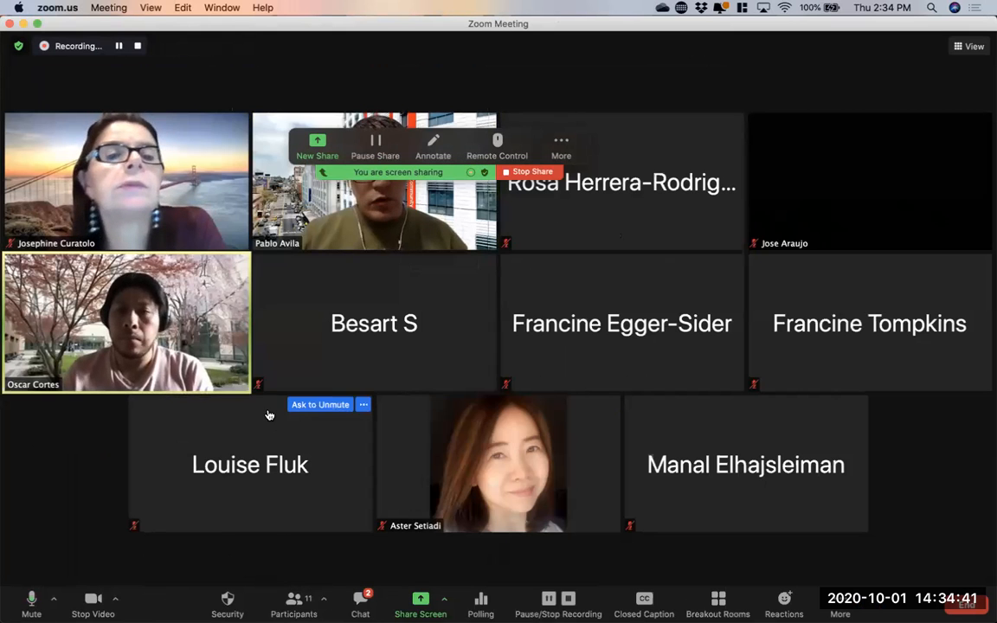
left_click(294, 600)
left_click(294, 599)
- Show the meeting chat, pop it out into a separate window, and close that window
left_click(360, 601)
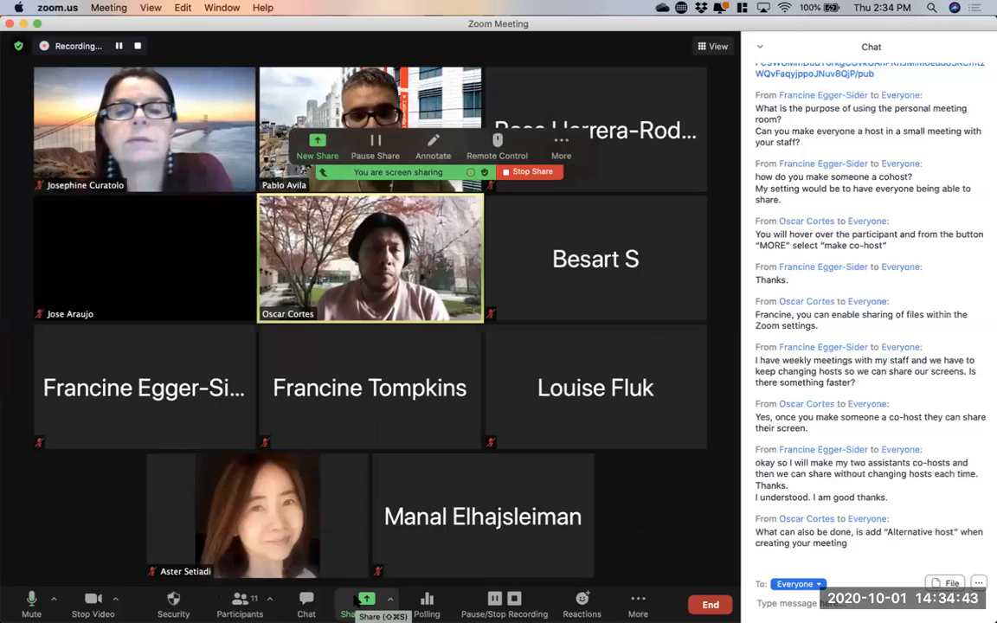
left_click(759, 47)
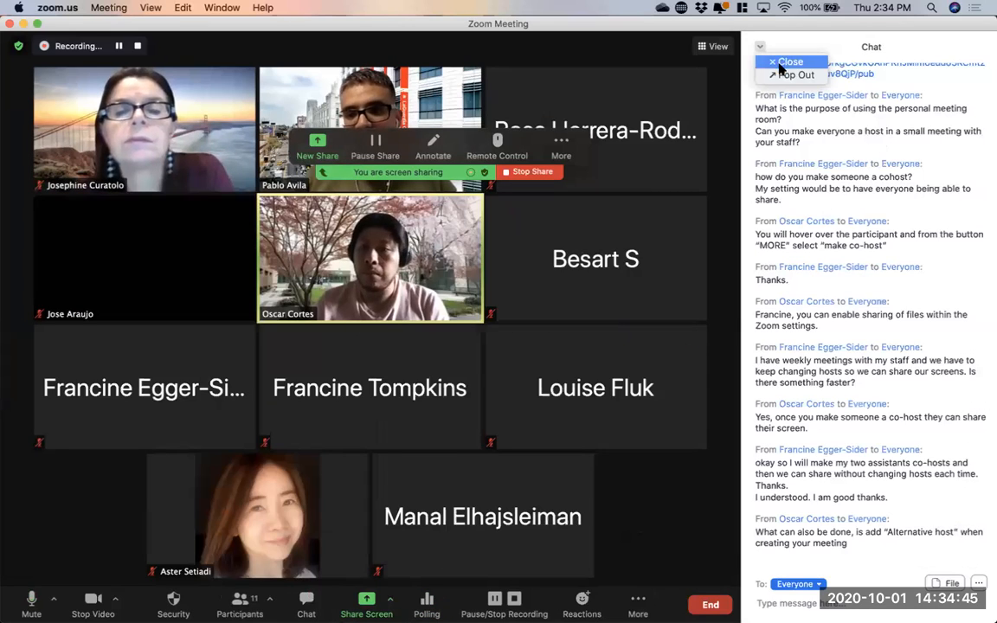
left_click(788, 75)
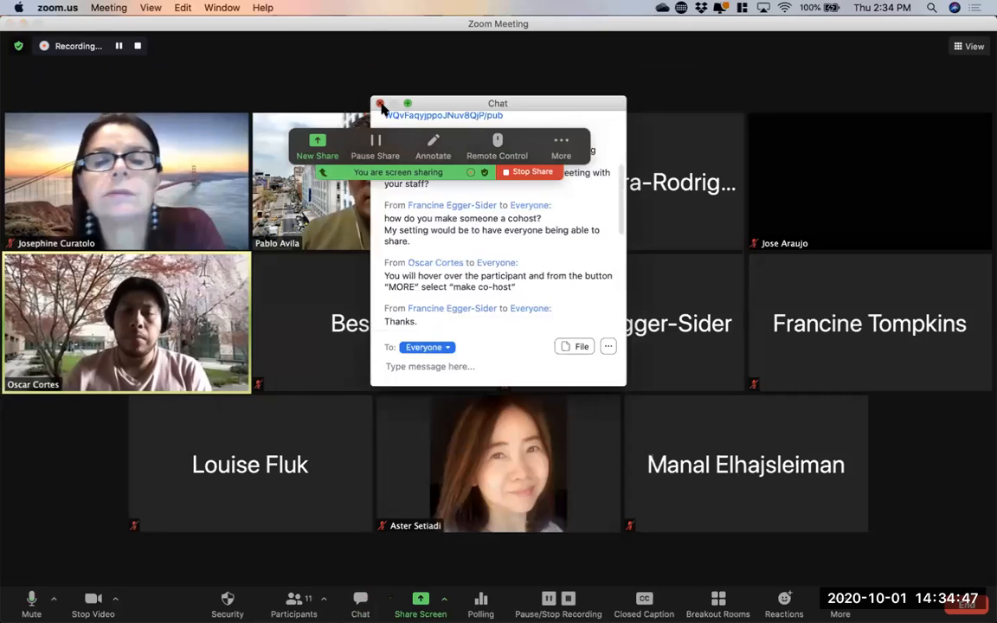
left_click(382, 105)
- Force quit Microsoft Teams
mouse_move(347, 597)
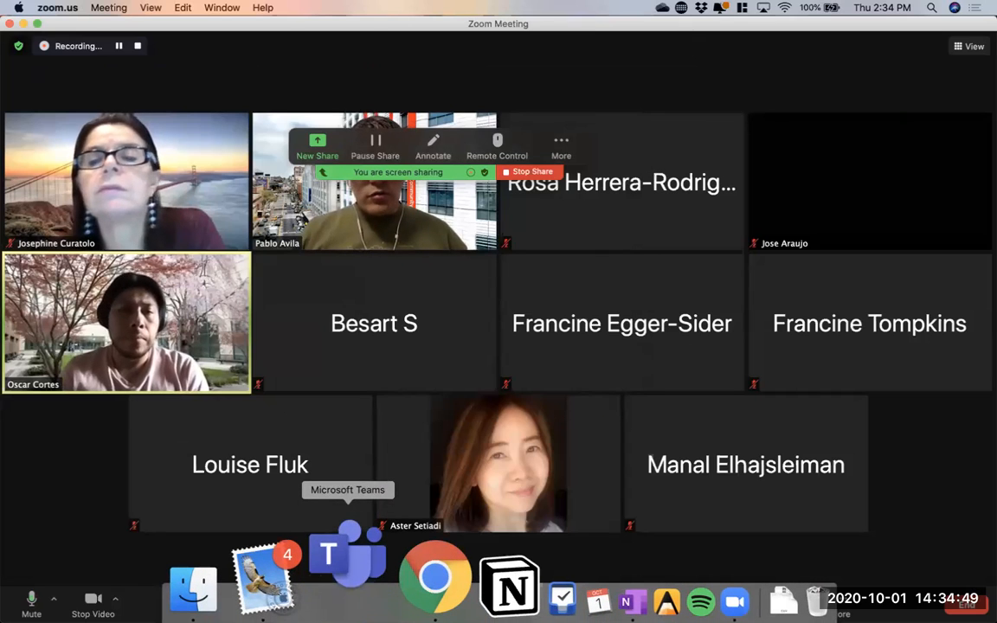
right_click(347, 567)
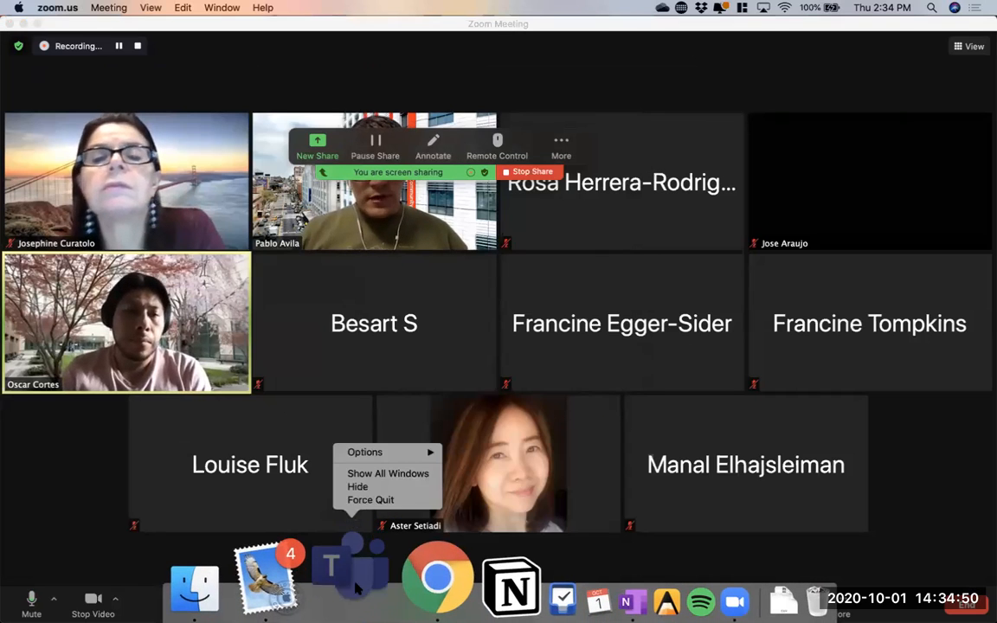
left_click(362, 500)
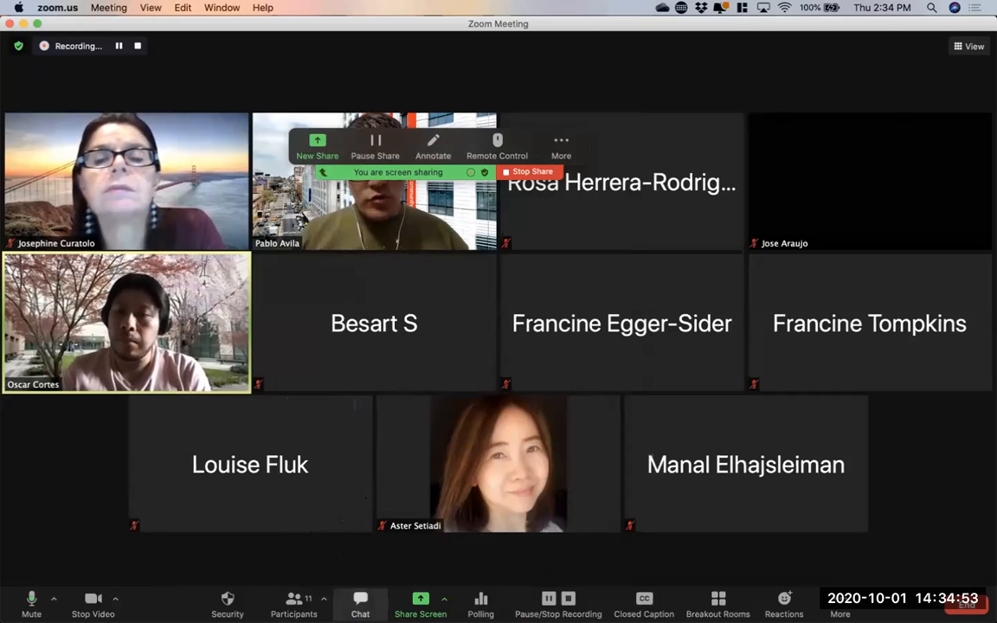
- Reopen the participants list, move its window clear of the sharing controls, and merge it into the meeting window
left_click(294, 599)
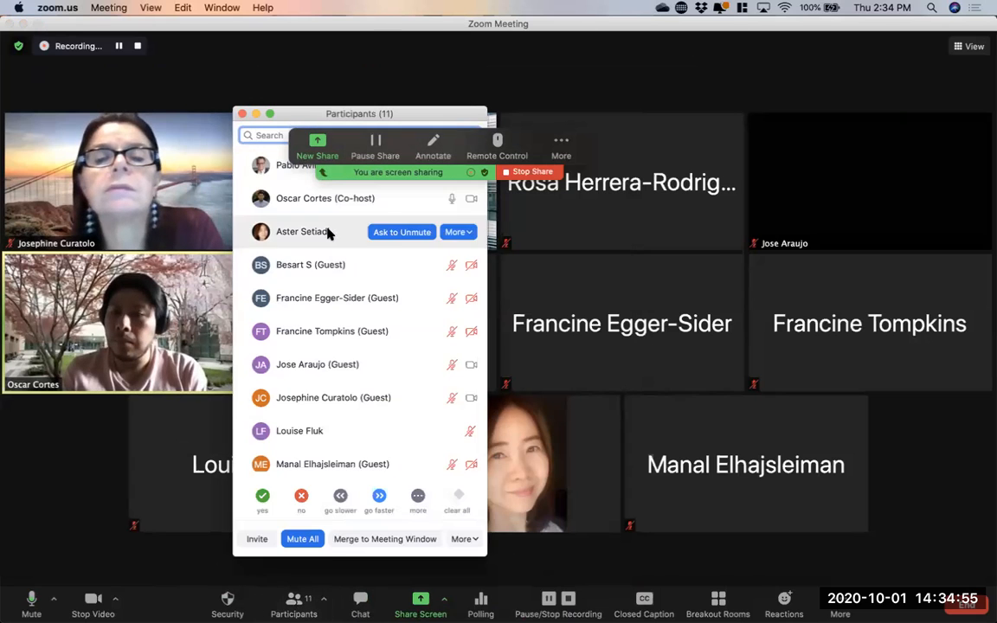
left_click_drag(291, 114, 97, 103)
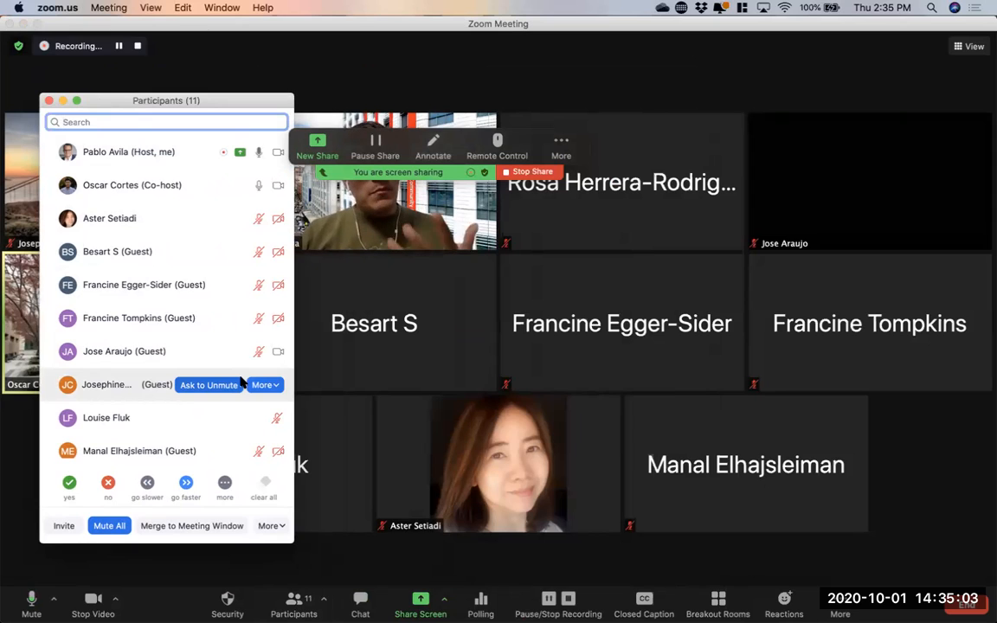
scroll(243, 445, "down", 1)
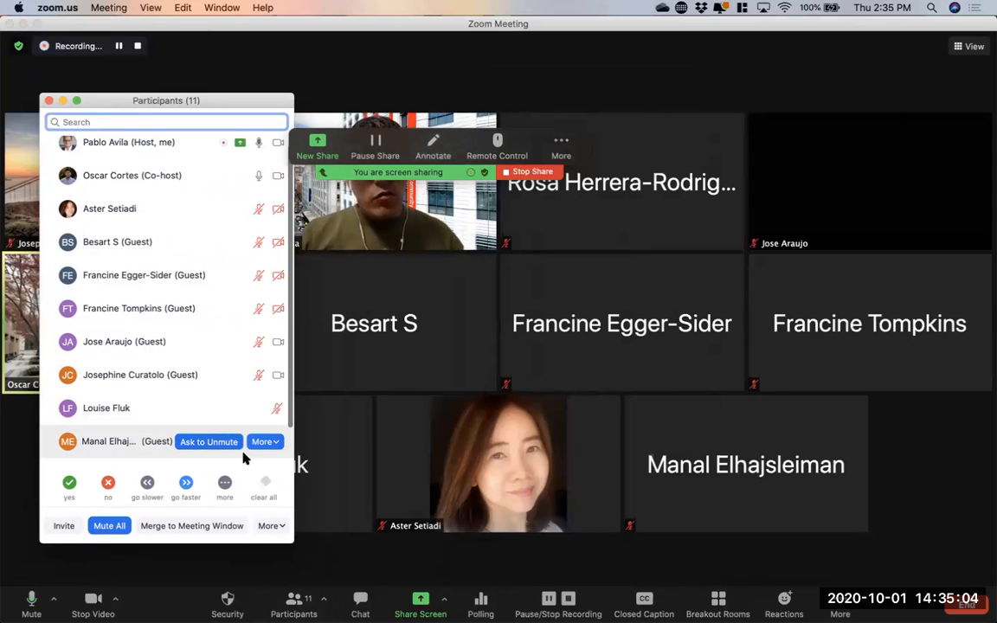
left_click(177, 527)
mouse_move(177, 531)
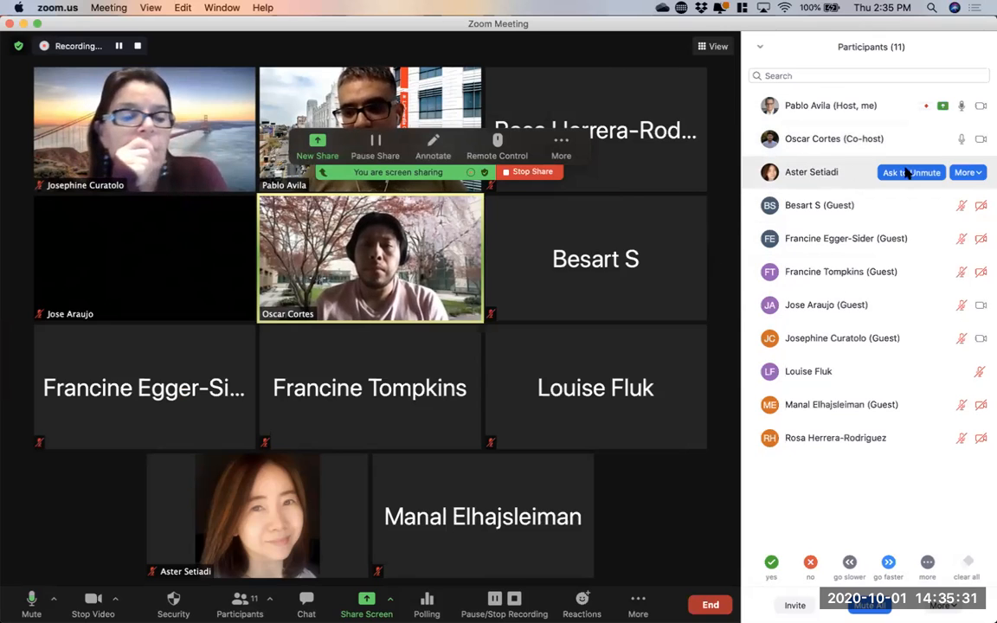
- Examine the additional management options for the first participant below the co-host, including Make Host and Make Co-Host, and dismiss them
left_click(966, 172)
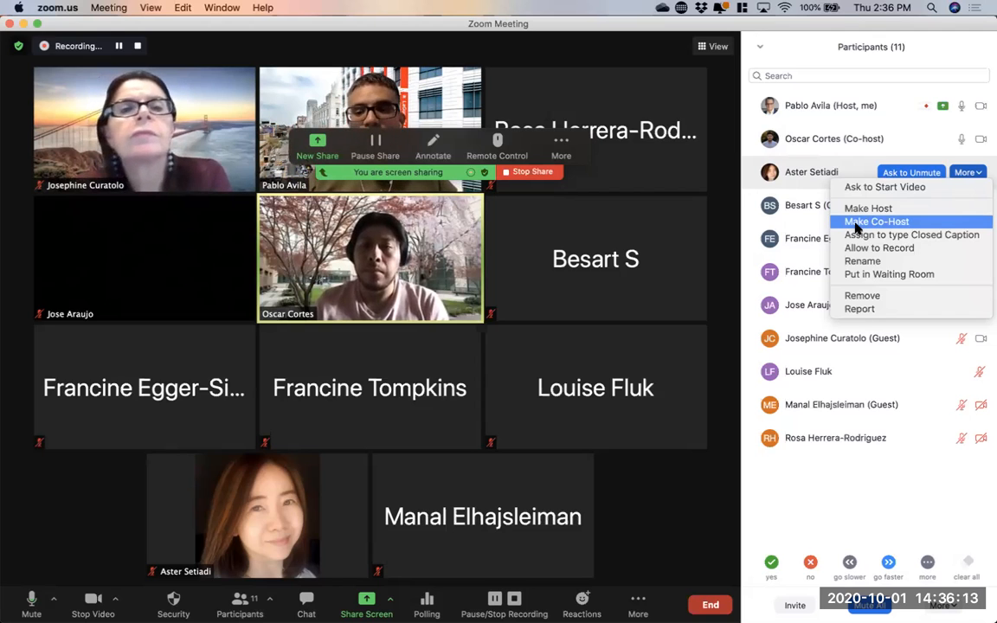
left_click(977, 173)
left_click(976, 173)
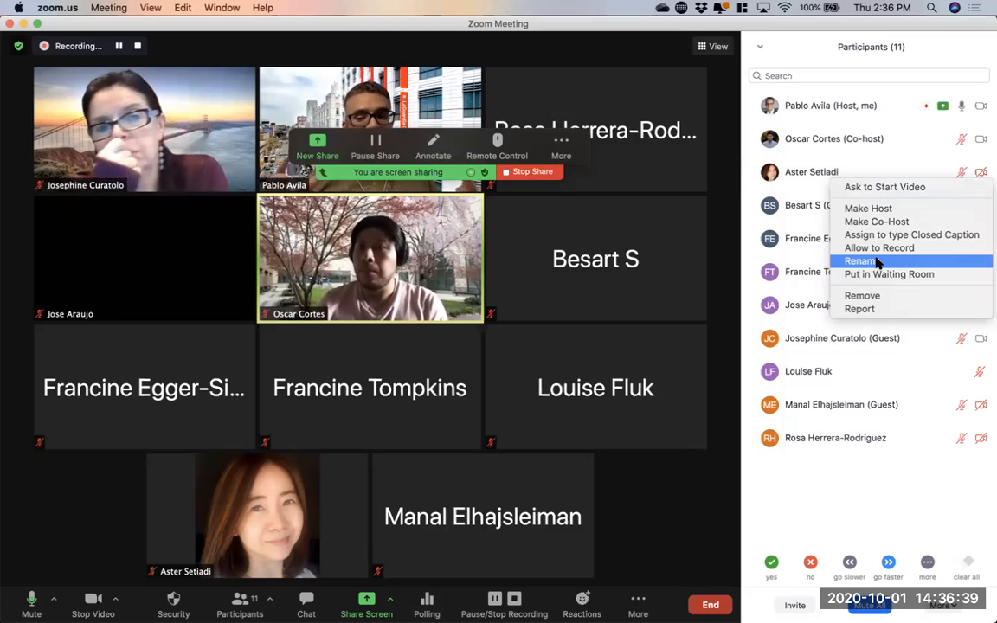
left_click(822, 412)
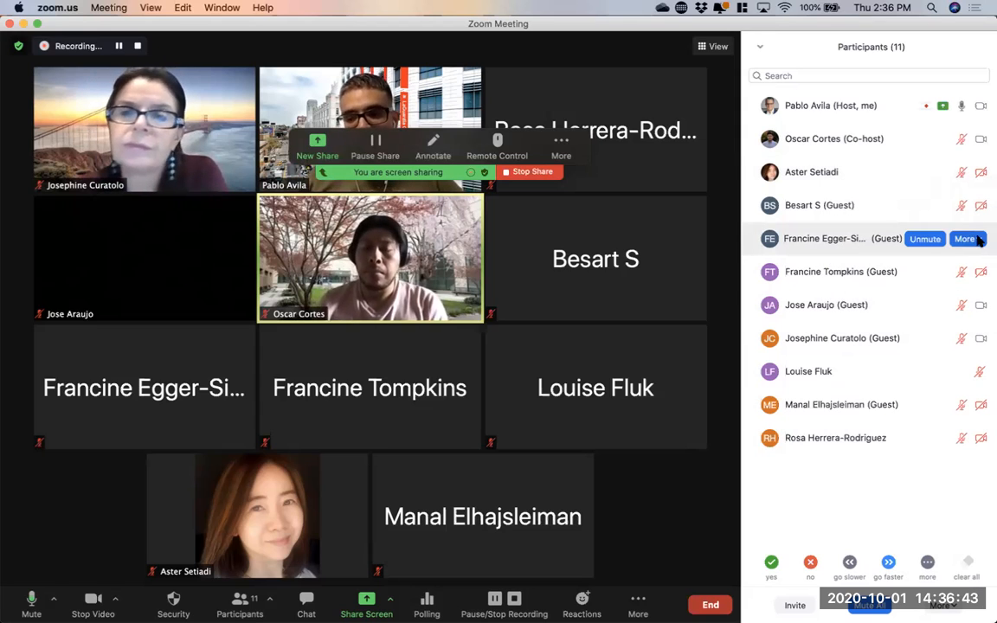
- Show the Rename dialog for a guest in the participants list, cancel it without renaming, and close the list
left_click(978, 241)
left_click(895, 329)
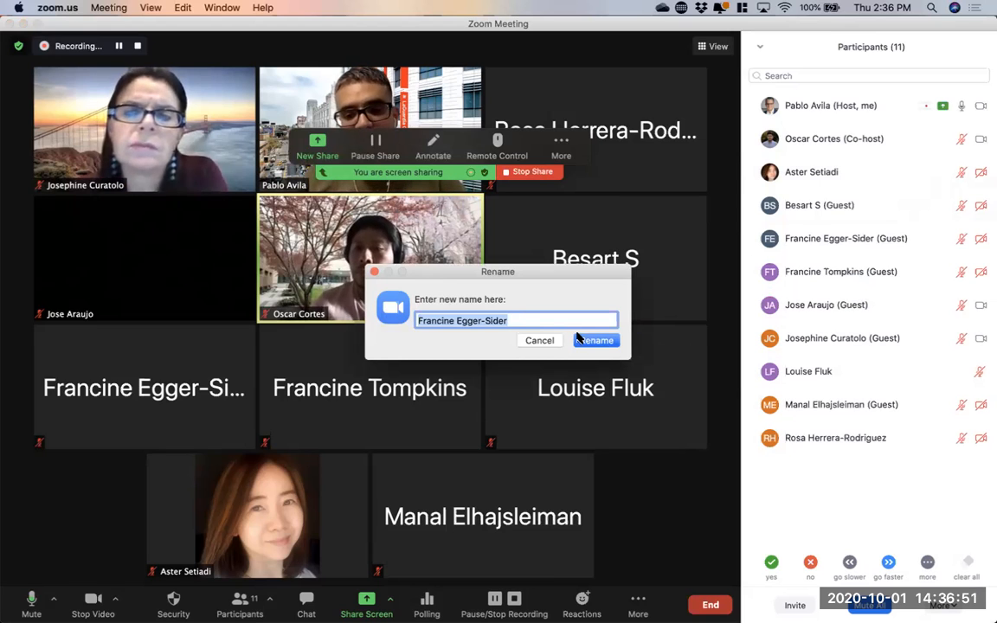
left_click(374, 273)
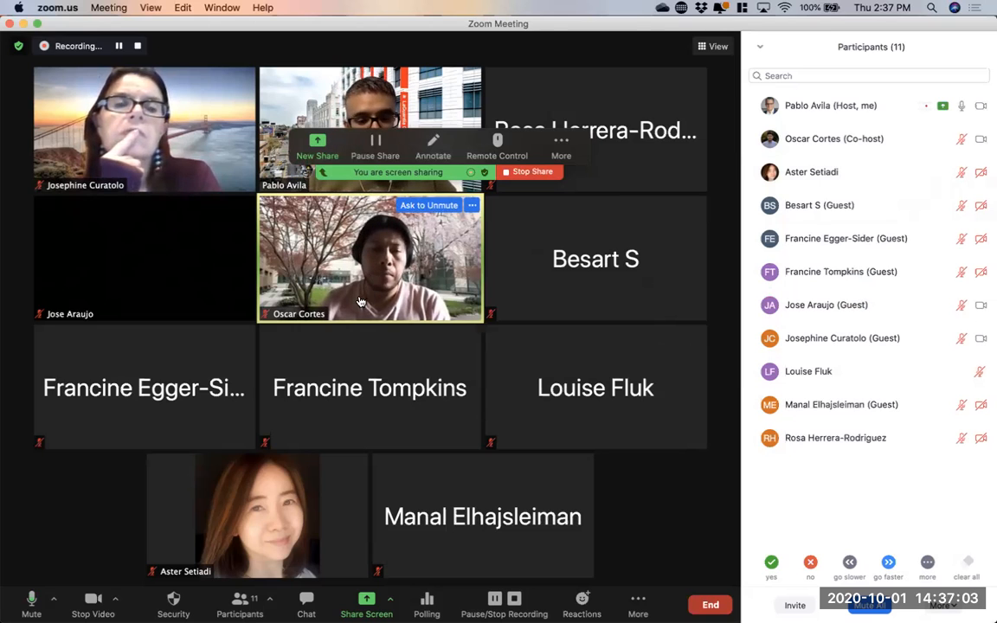
left_click(759, 47)
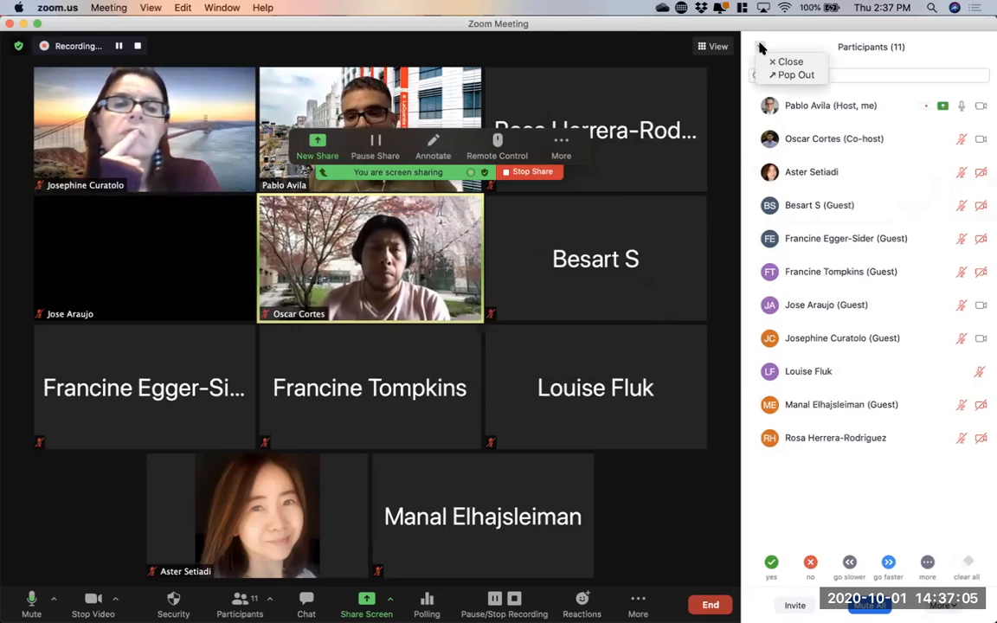
left_click(786, 60)
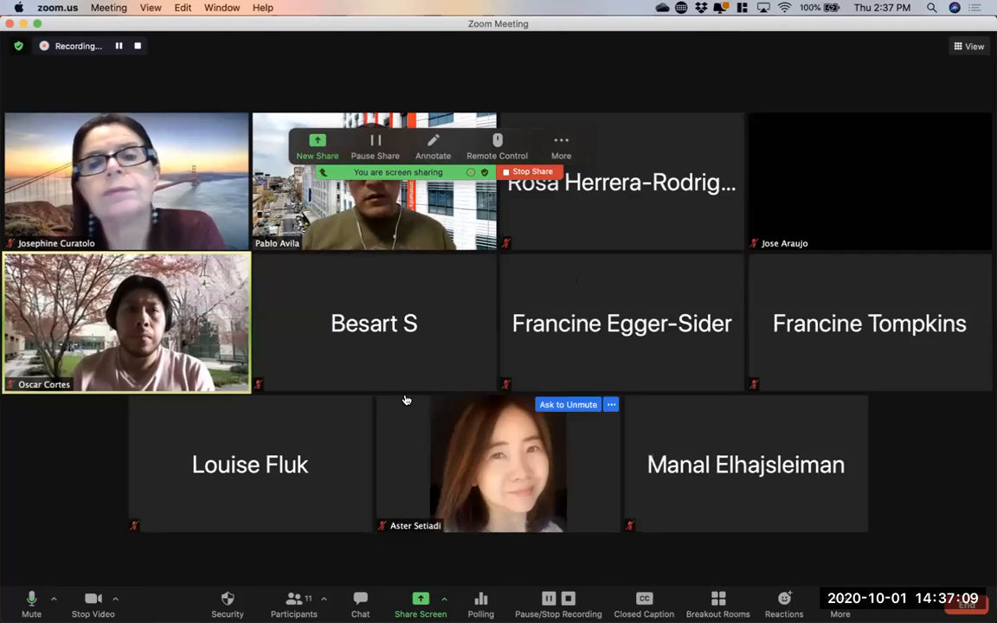
- Review the meeting's security options and the Remove Participant list, and close the list without removing anyone
left_click(226, 601)
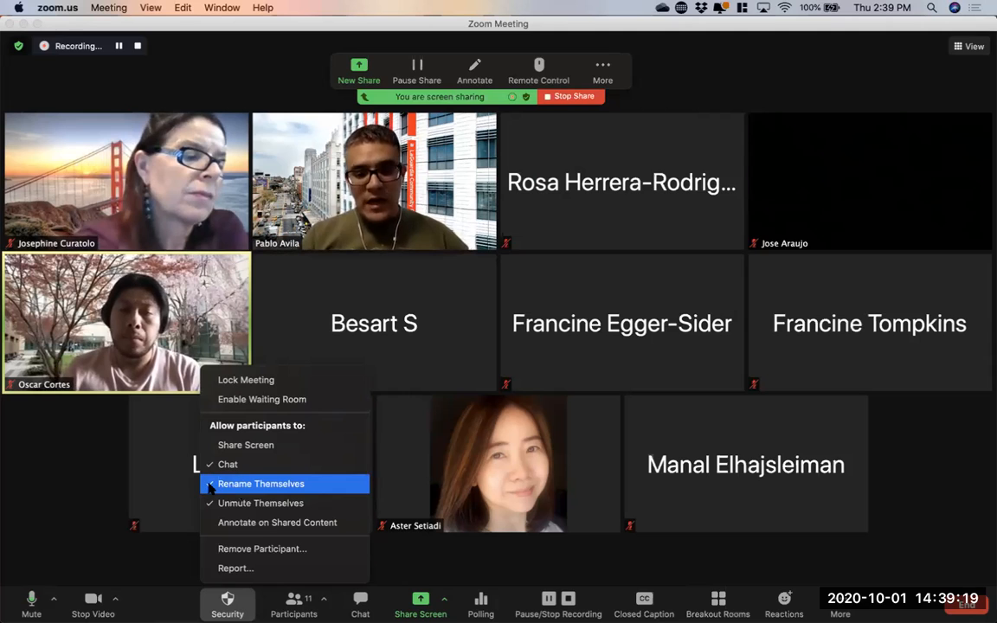
left_click(262, 548)
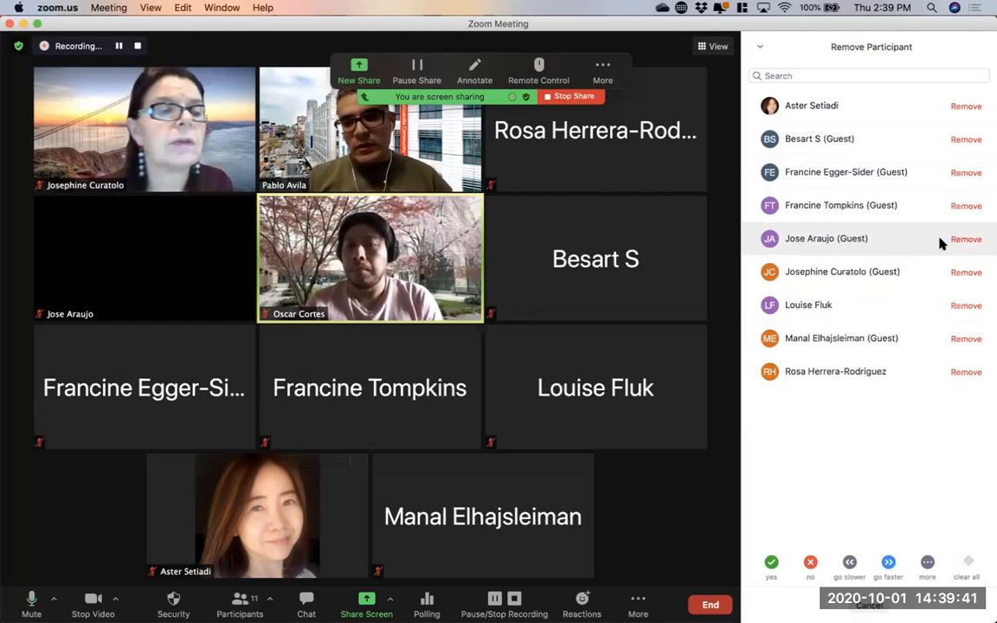
left_click(761, 52)
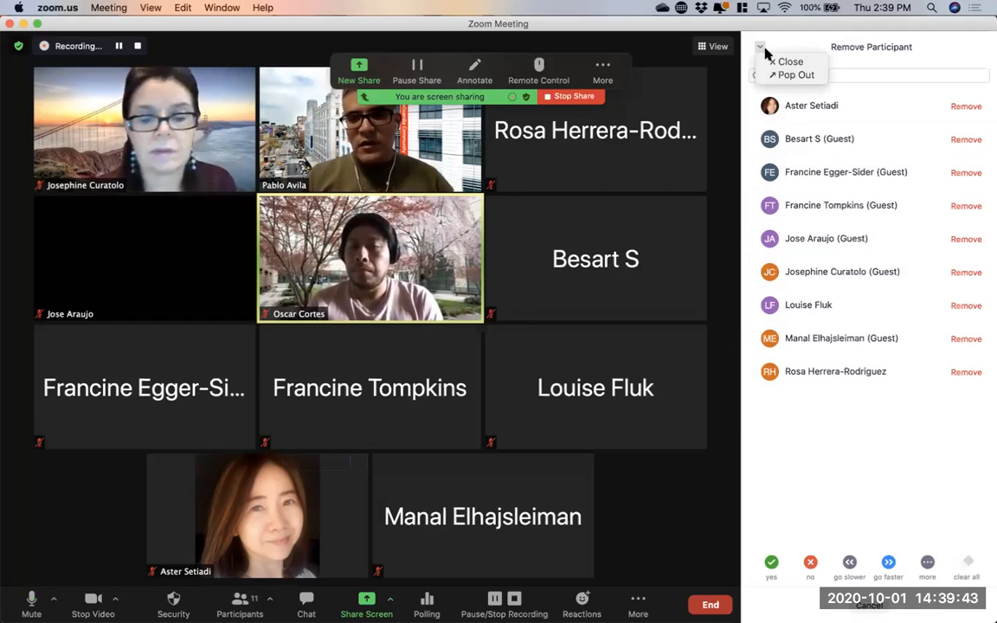
left_click(777, 62)
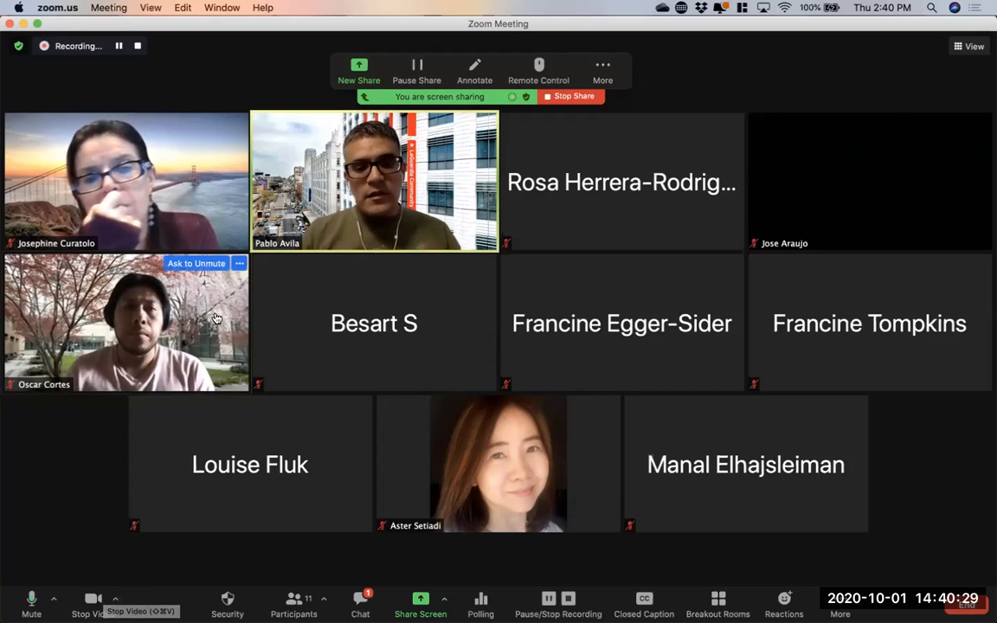
- Examine the options on the co-host's video tile, show the Rename dialog, and cancel it without renaming
left_click(240, 264)
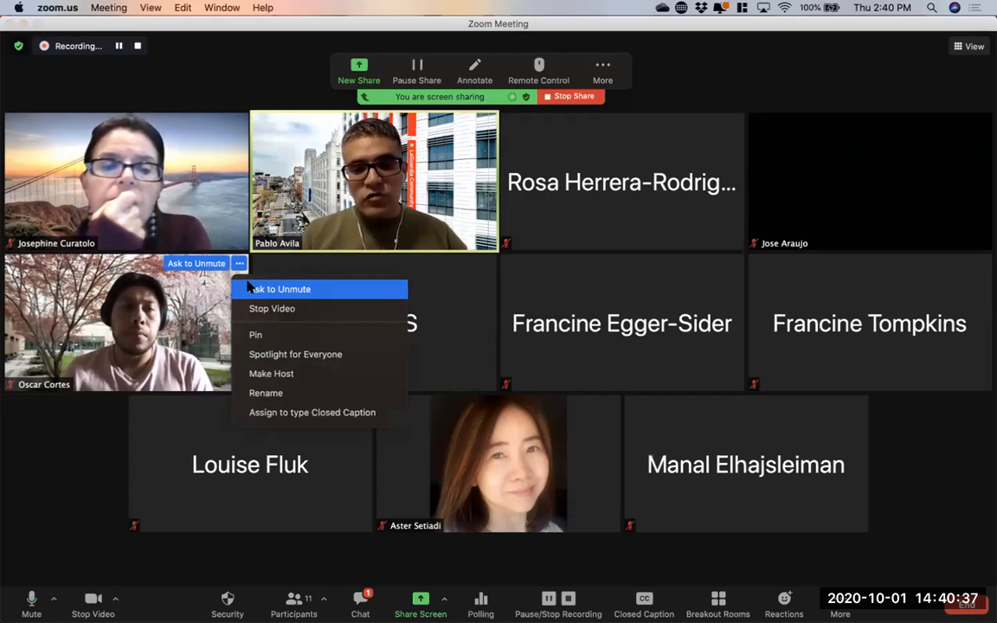
left_click(259, 393)
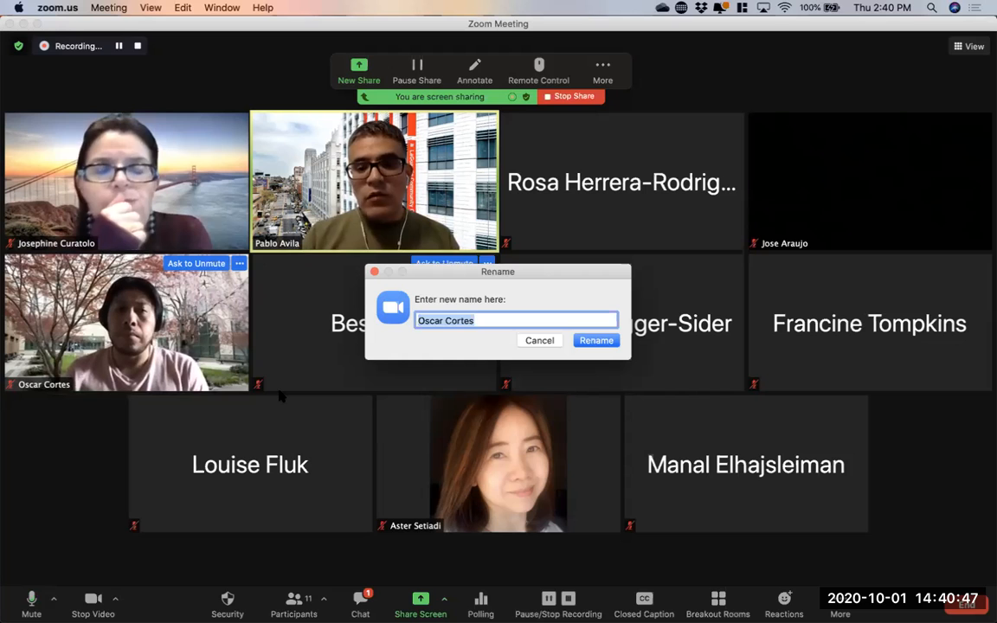
left_click(373, 273)
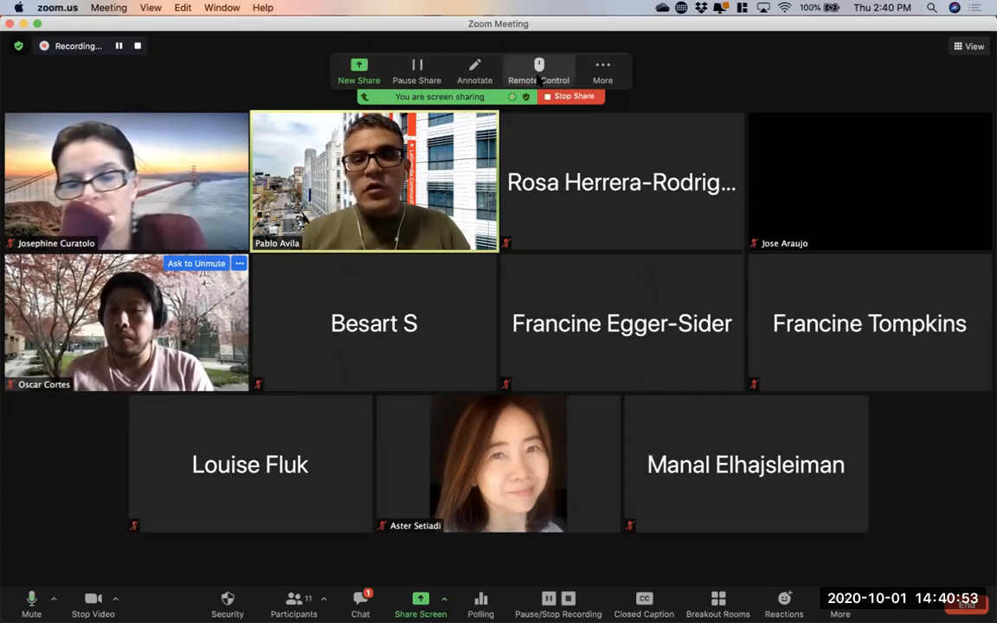
- Switch the screen share to the Chrome window with the Level II Zoom slides and advance to the Breakout rooms and Polling slide
left_click(370, 70)
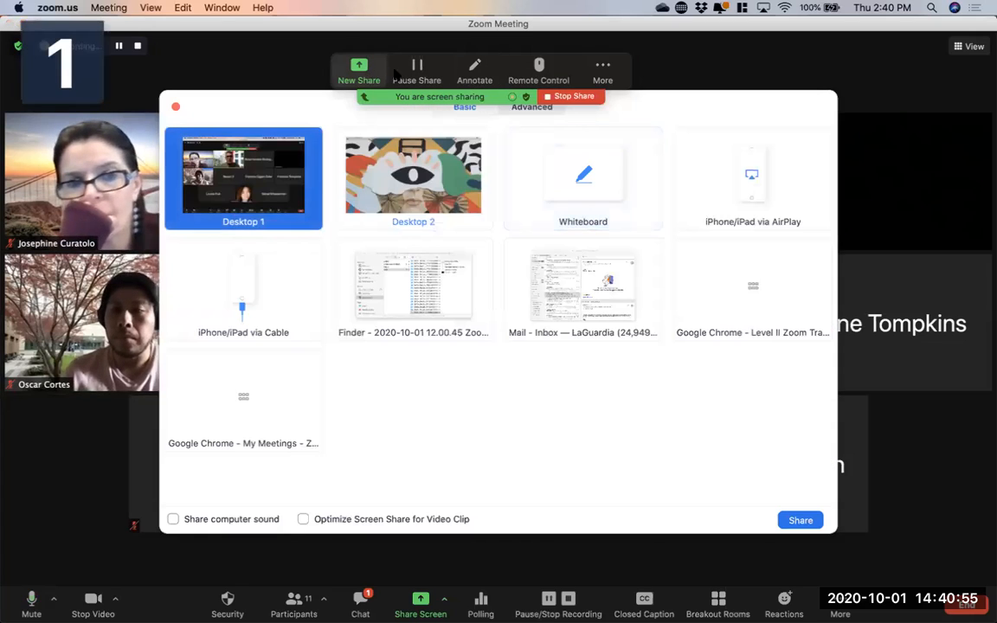
left_click(751, 285)
left_click(796, 520)
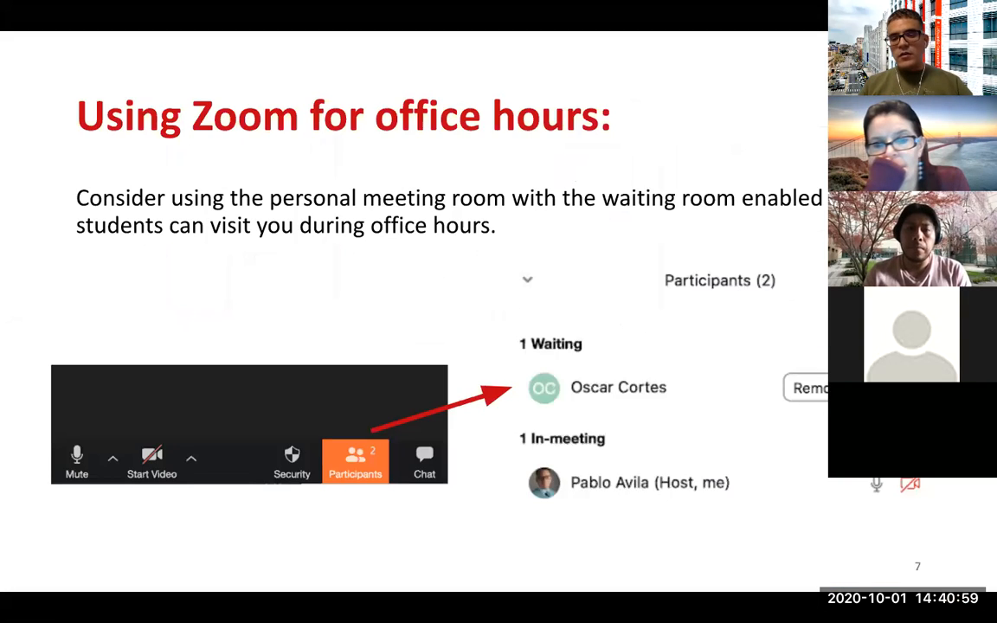
key("Right")
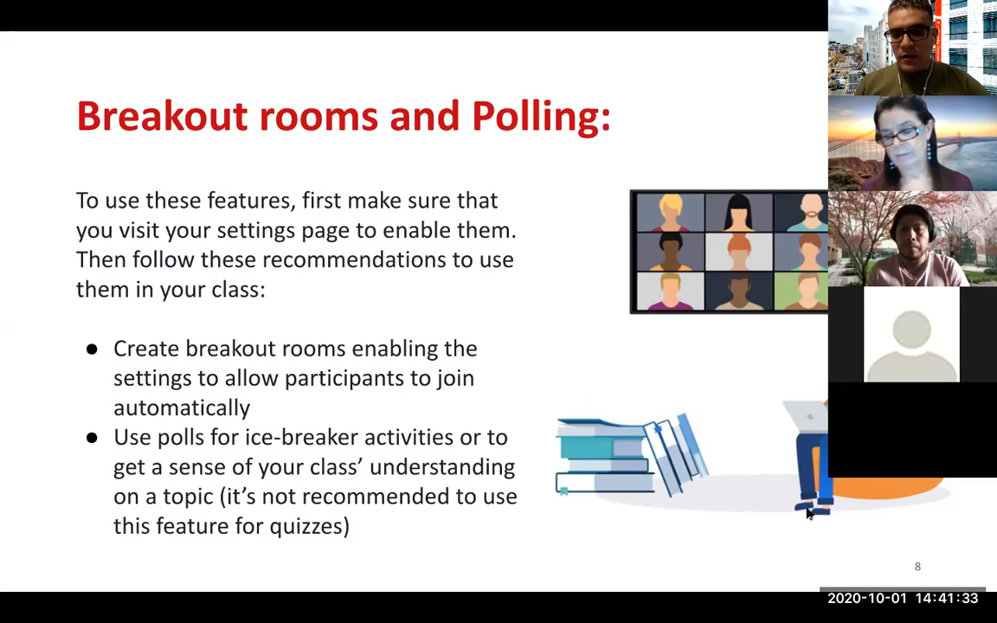
- Switch to the desktop with the Zoom meeting and close the floating Chat window
key("ctrl+Left")
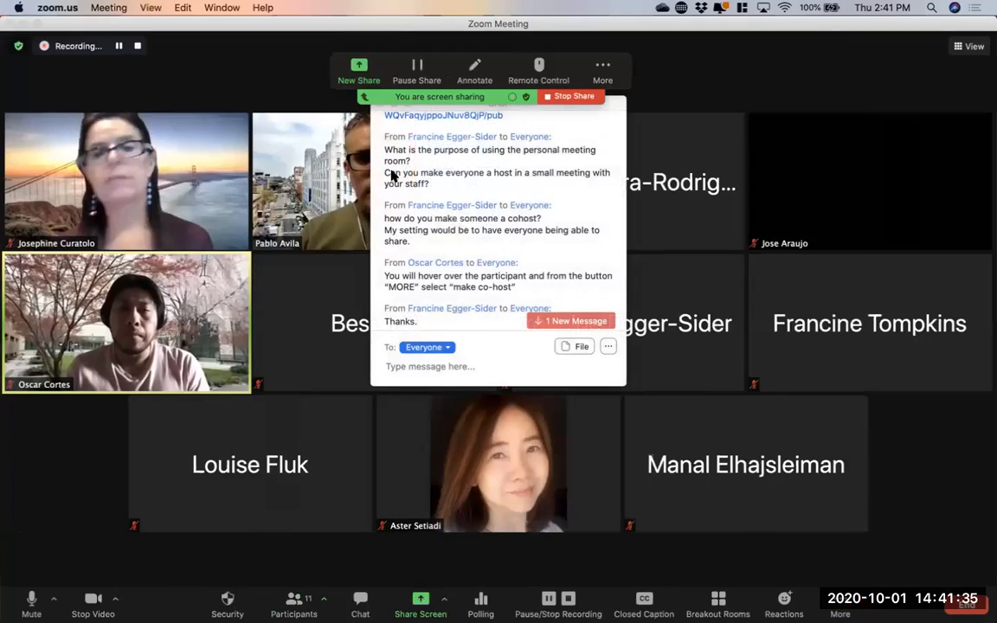
left_click_drag(623, 98, 783, 150)
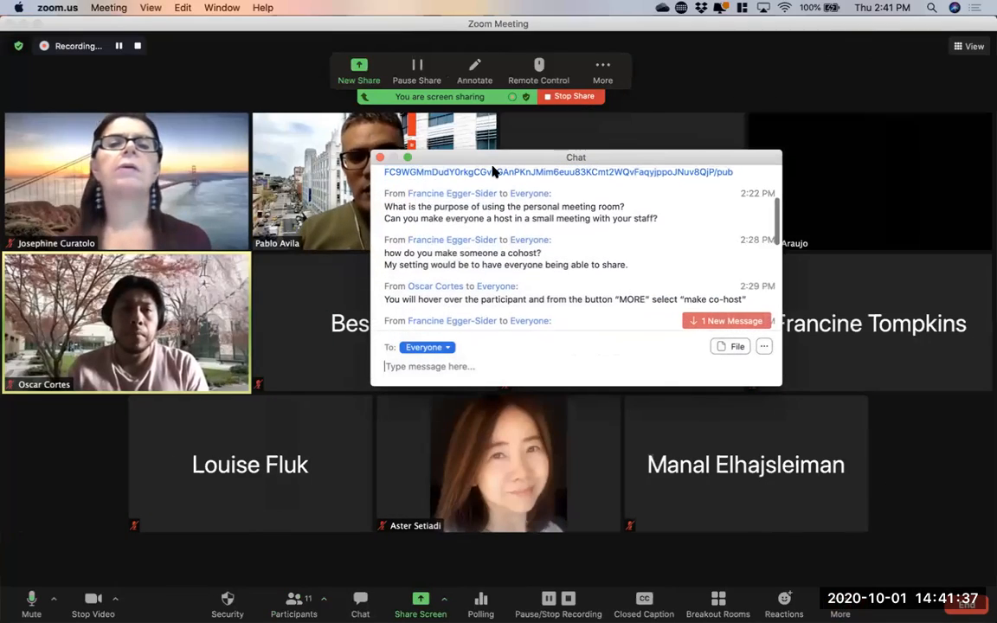
left_click(379, 158)
- Return to the Breakout rooms and Polling slide, end the slideshow, and bring the Zoom web portal window to the front
key("ctrl+Up")
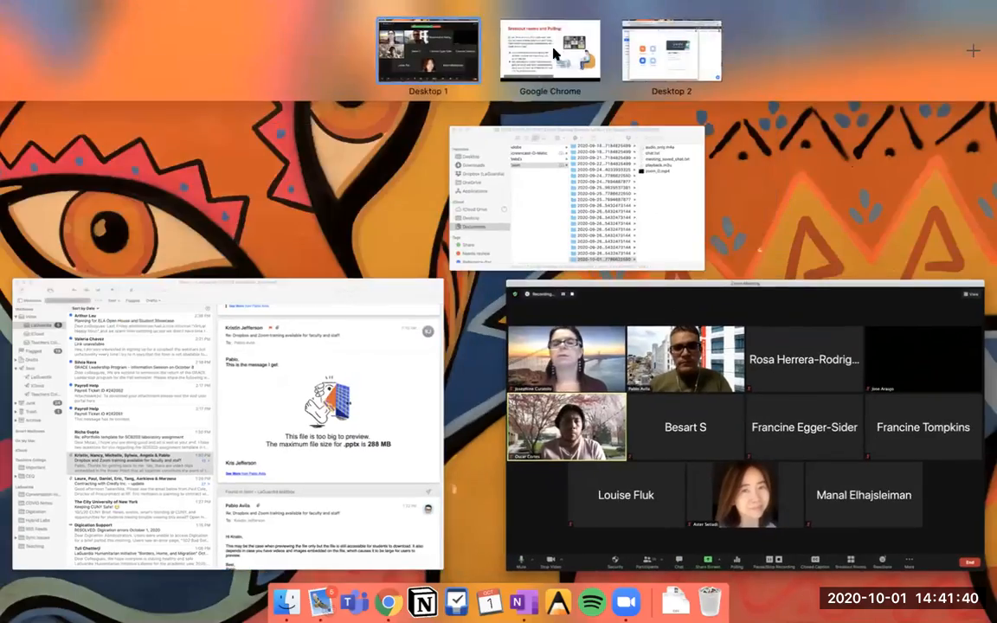
left_click(554, 54)
key("ctrl+Up")
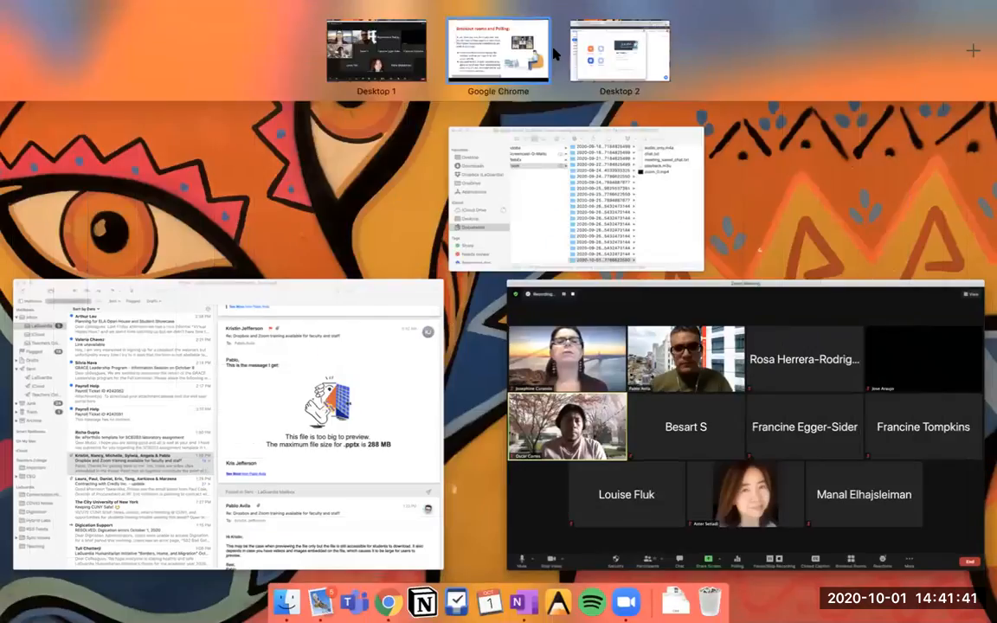
left_click(547, 56)
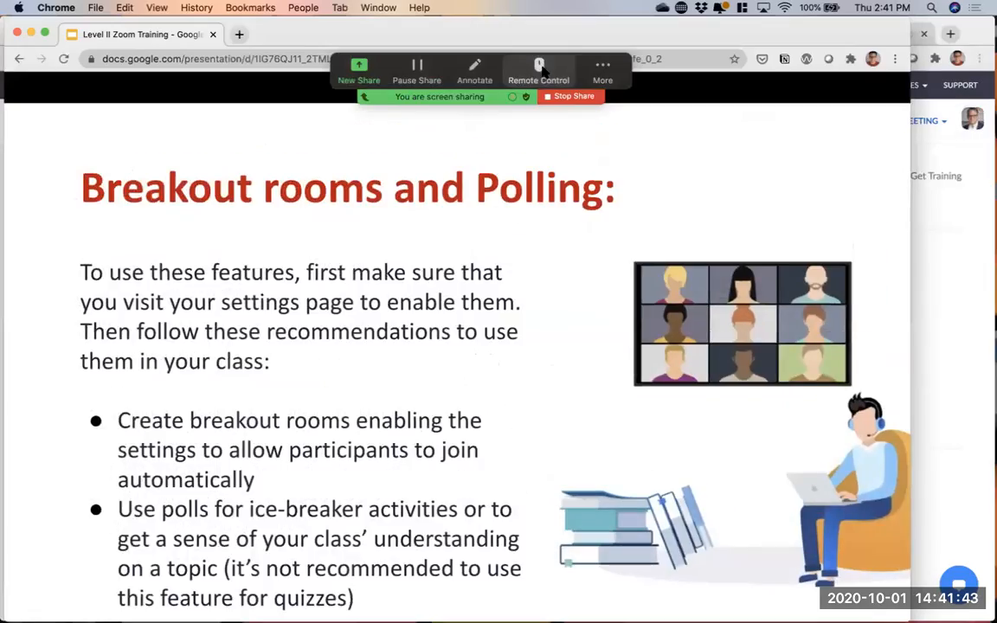
key("Escape")
left_click(957, 26)
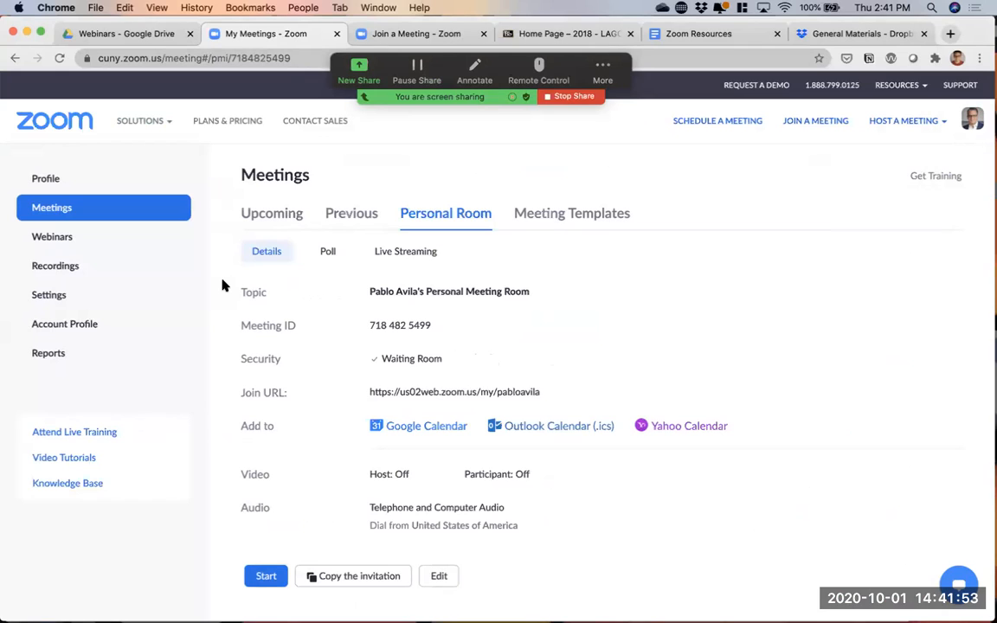
- Open the account's meeting settings in the web portal and search the page for "break" to show the Breakout room setting
left_click(66, 210)
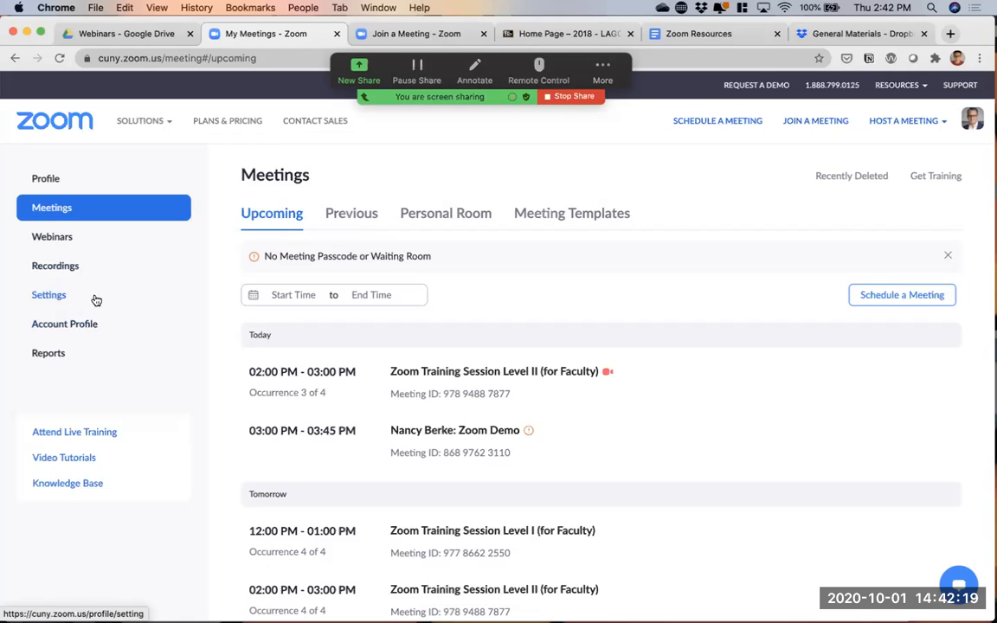
left_click(50, 296)
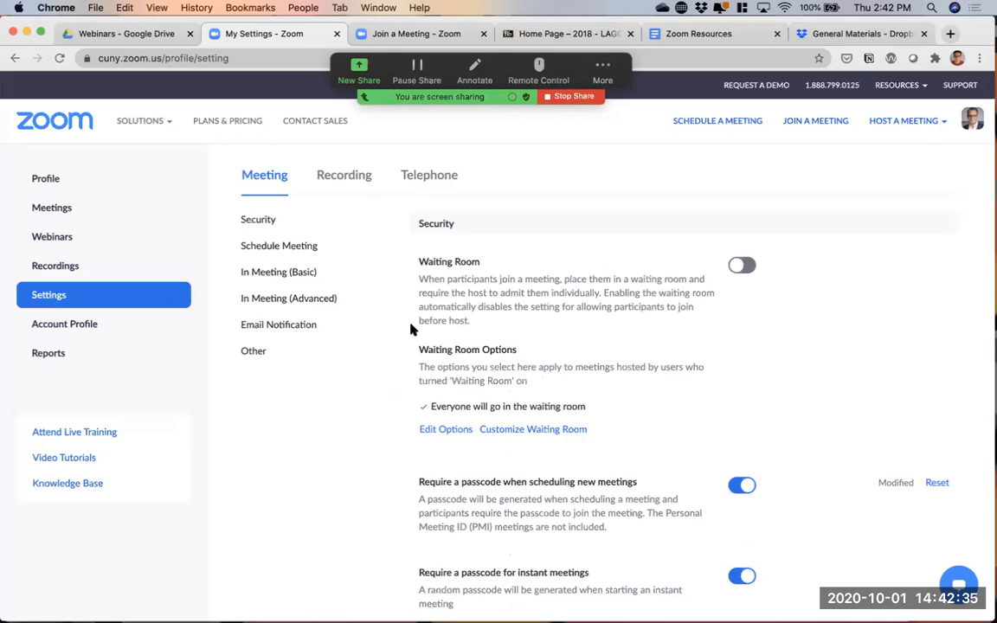
key("super+f")
type("break")
key("Escape")
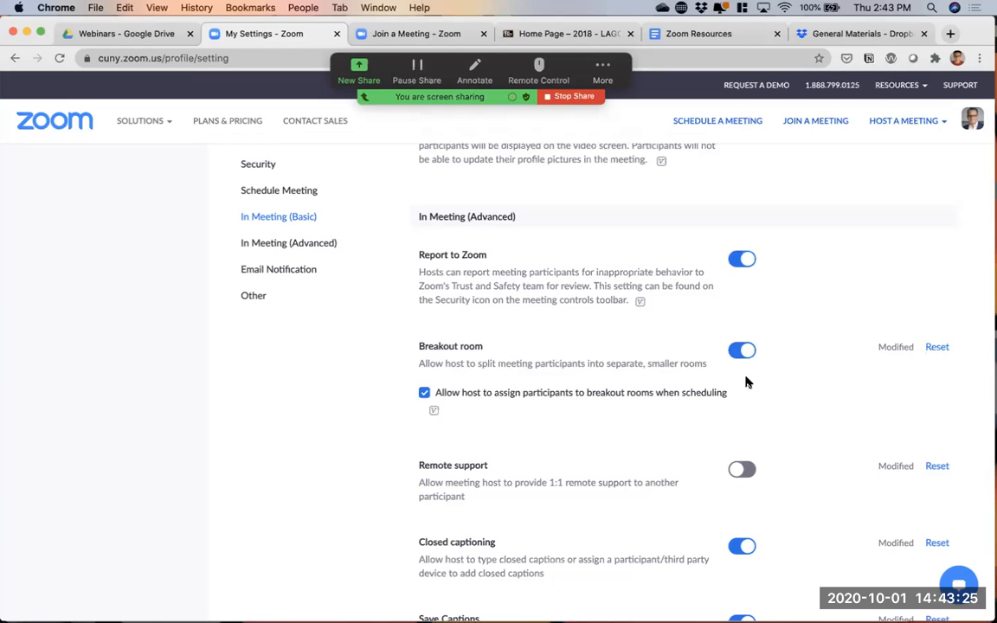
- Search the settings page for "polling" and show the Polling setting
key("super+f")
type("poll")
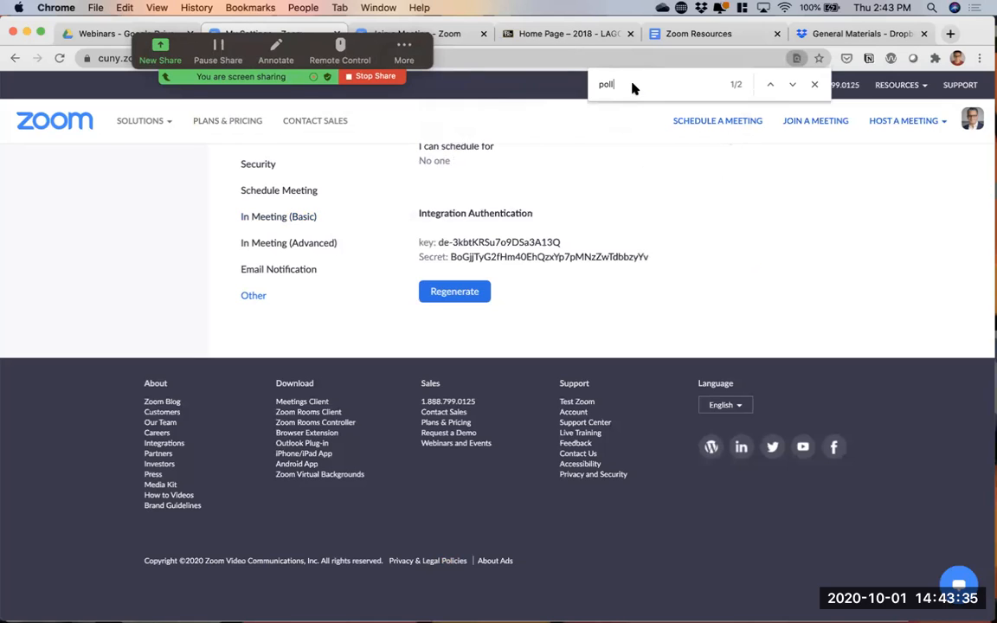
type("ing")
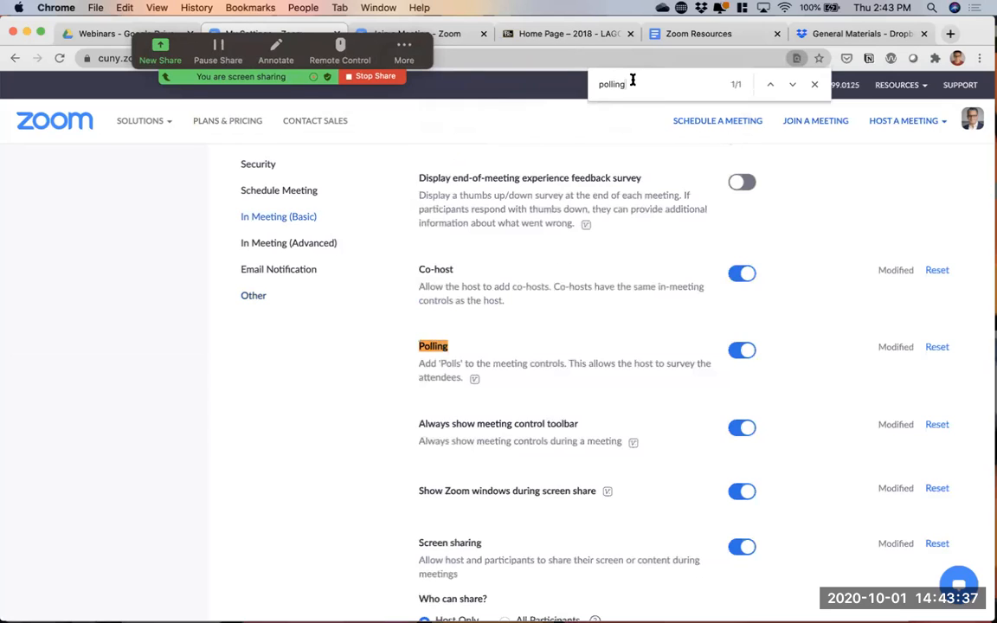
key("Escape")
left_click(588, 350)
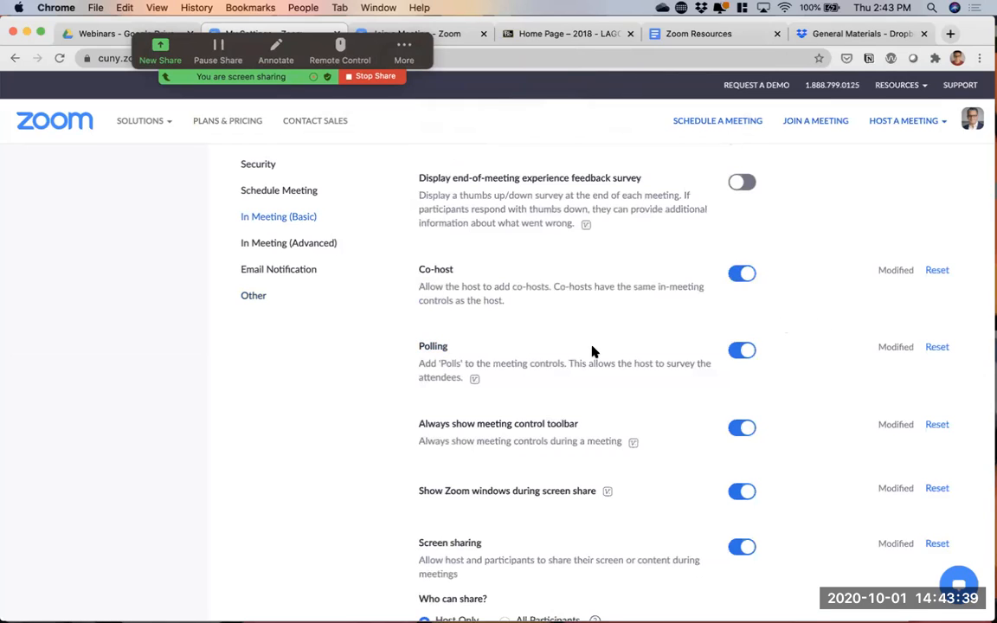
scroll(592, 351, "up", 1)
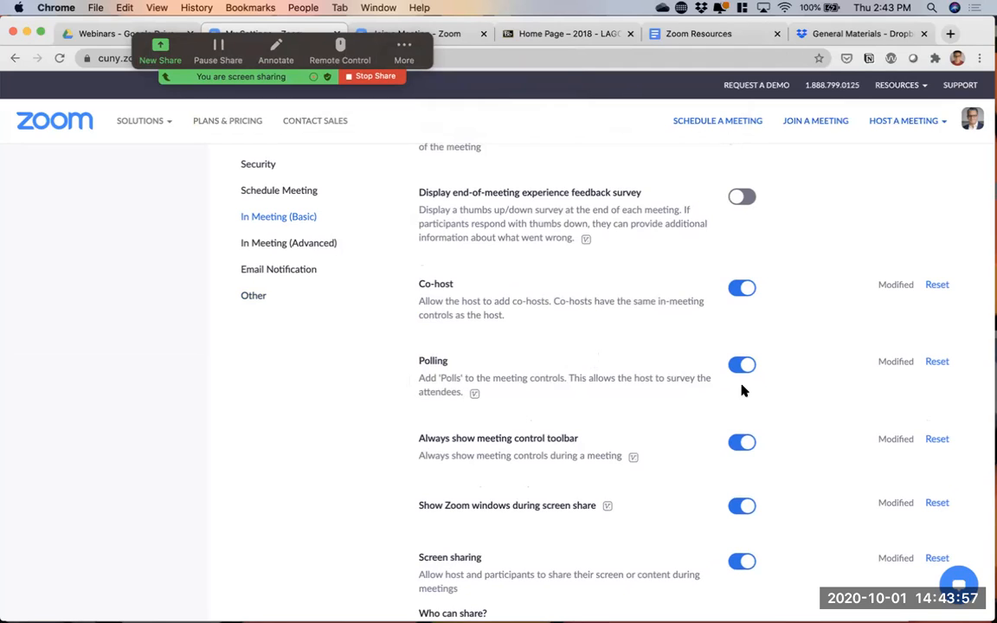
- Move the Zoom meeting window onto Desktop 2 and switch to it
key("ctrl+Up")
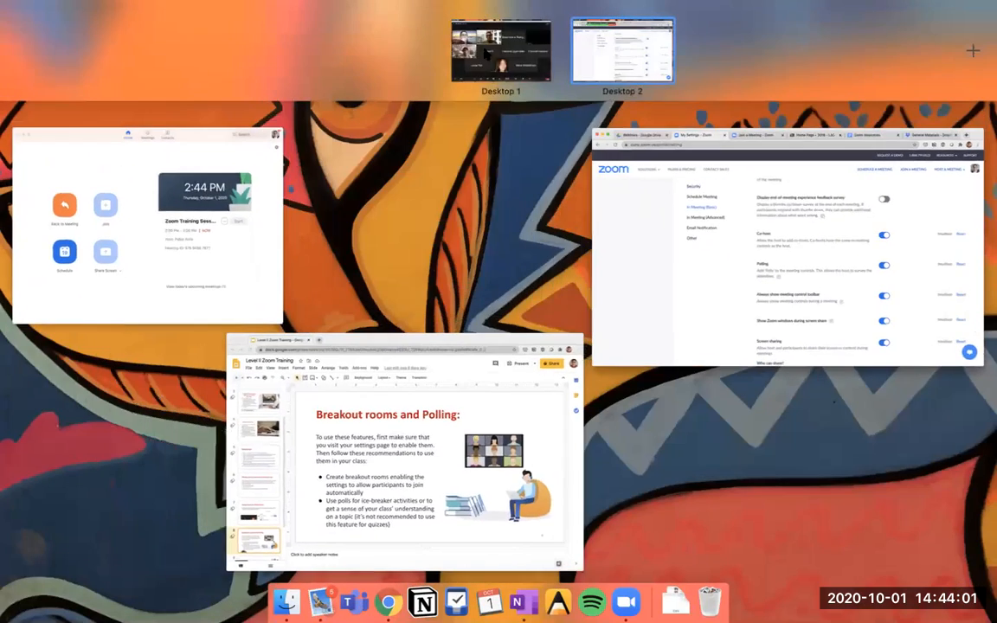
left_click(471, 47)
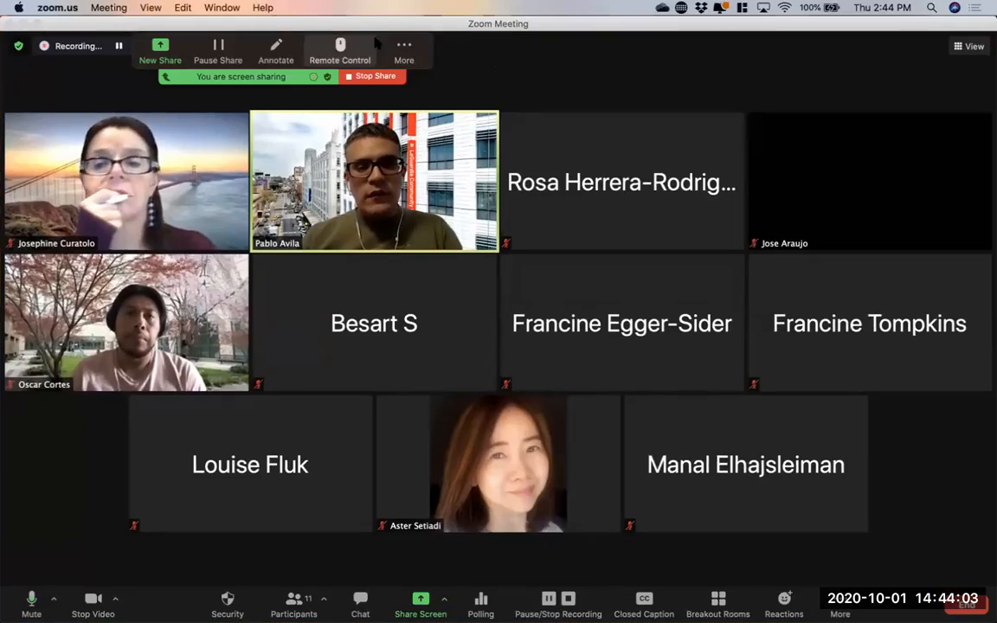
key("ctrl+Up")
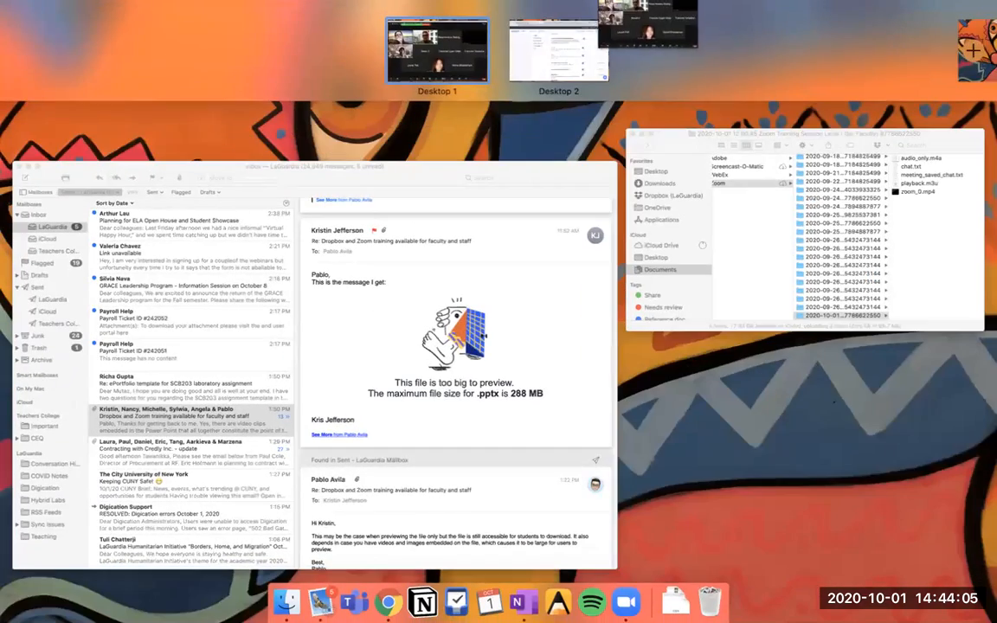
left_click(552, 35)
mouse_move(510, 242)
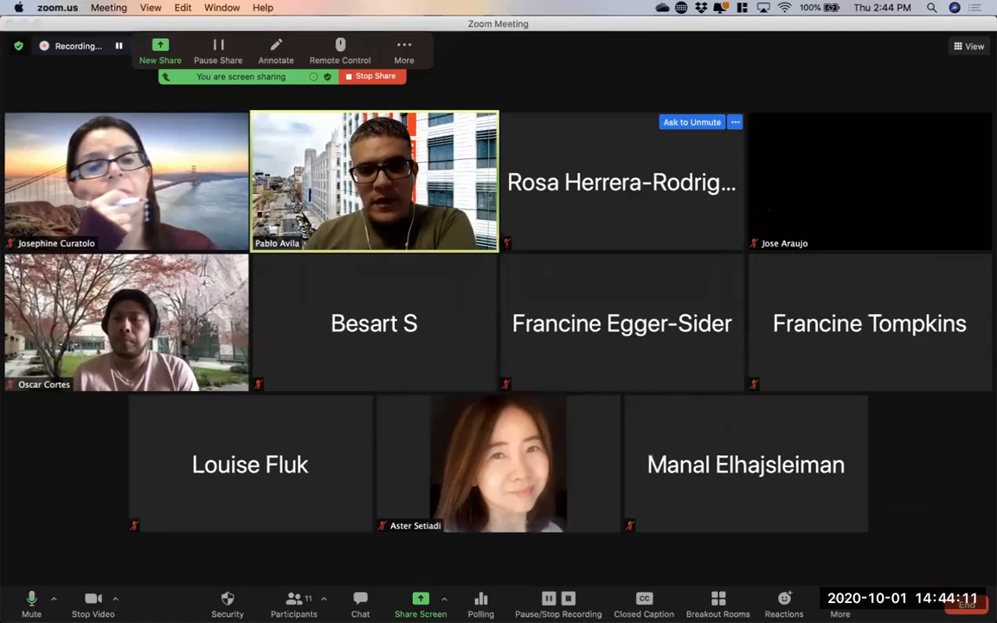
mouse_move(445, 250)
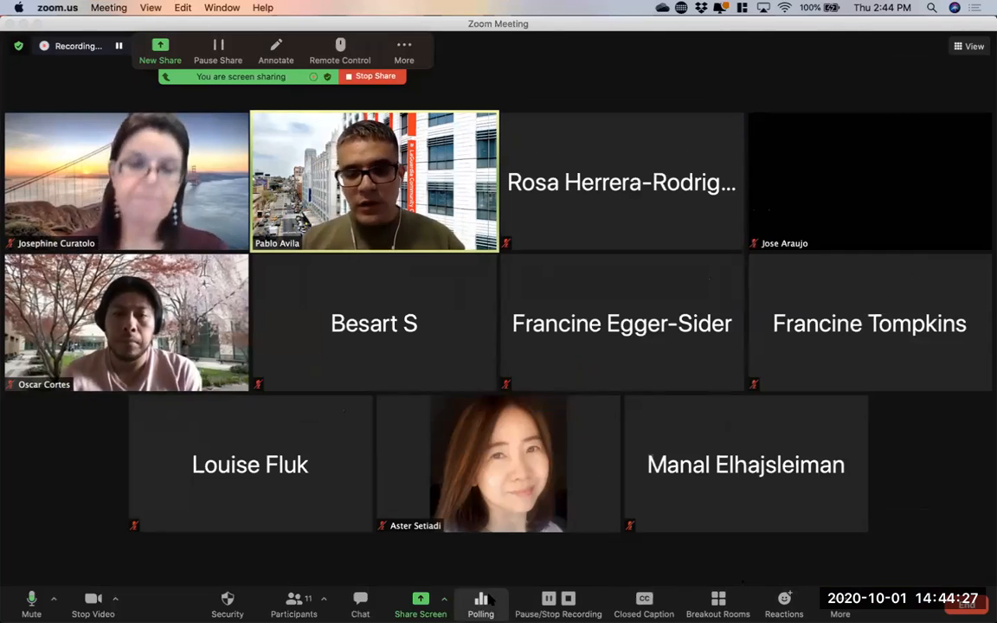
- Create 3 breakout rooms with participants assigned automatically
left_click(719, 602)
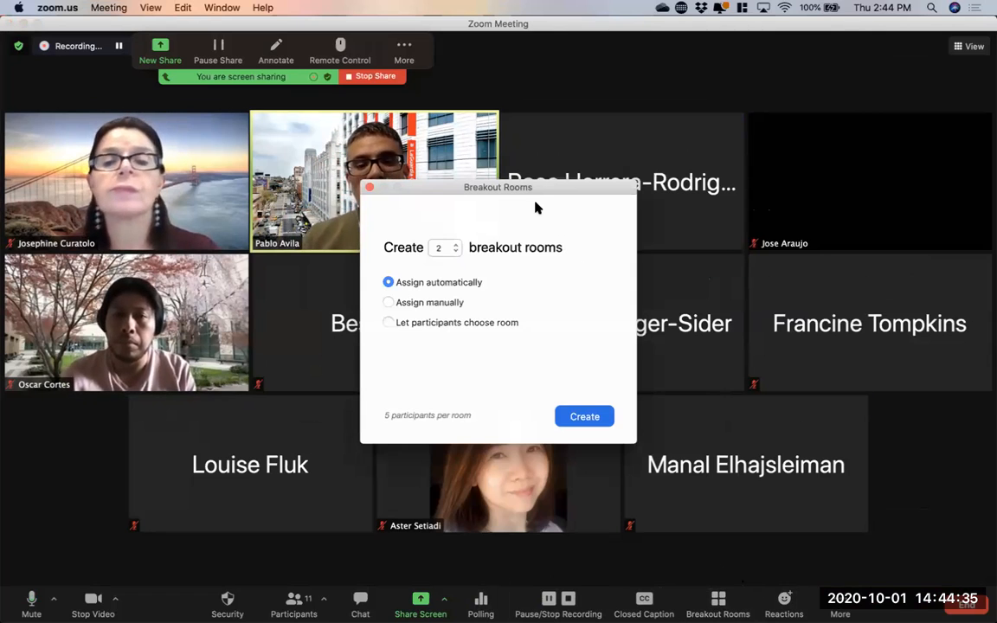
left_click_drag(536, 190, 695, 102)
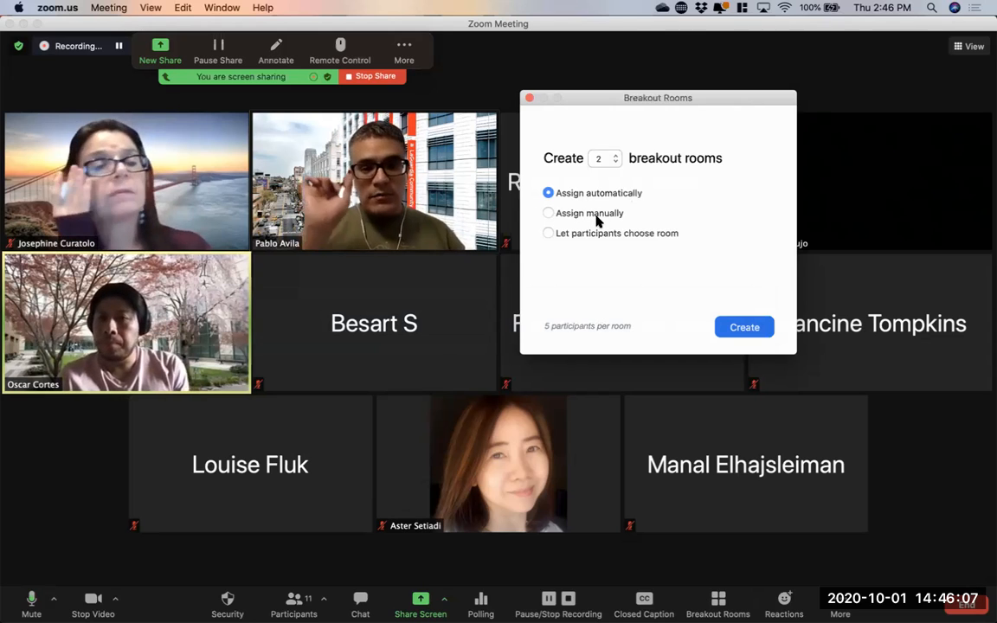
left_click(615, 156)
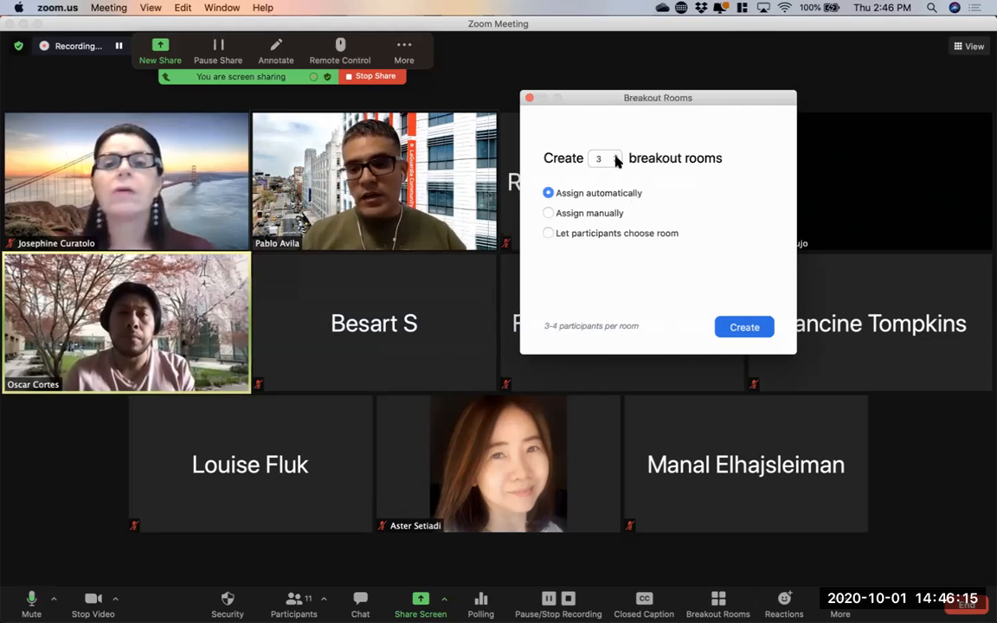
left_click(616, 155)
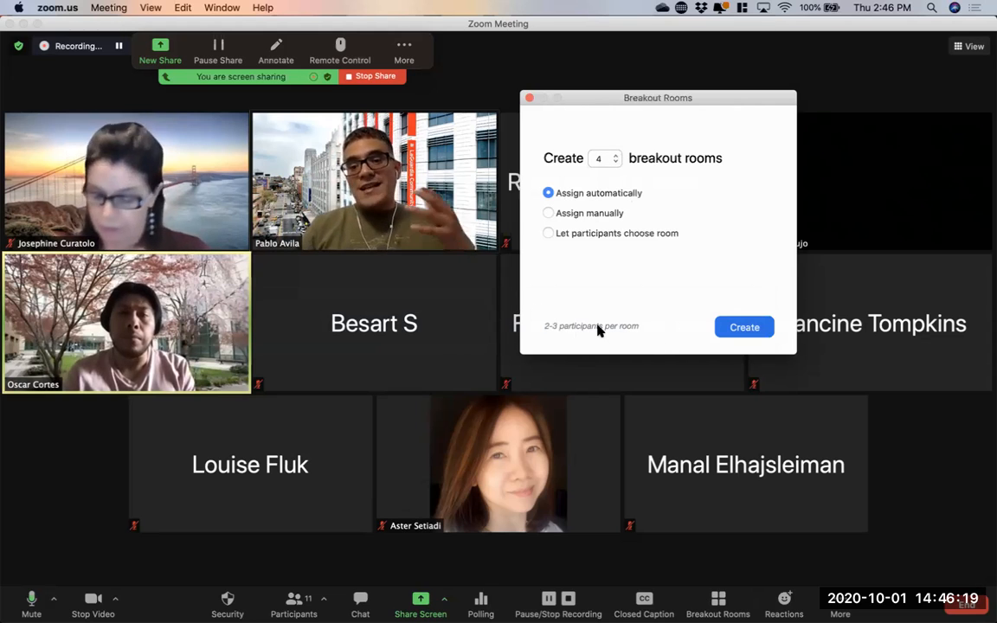
left_click(615, 155)
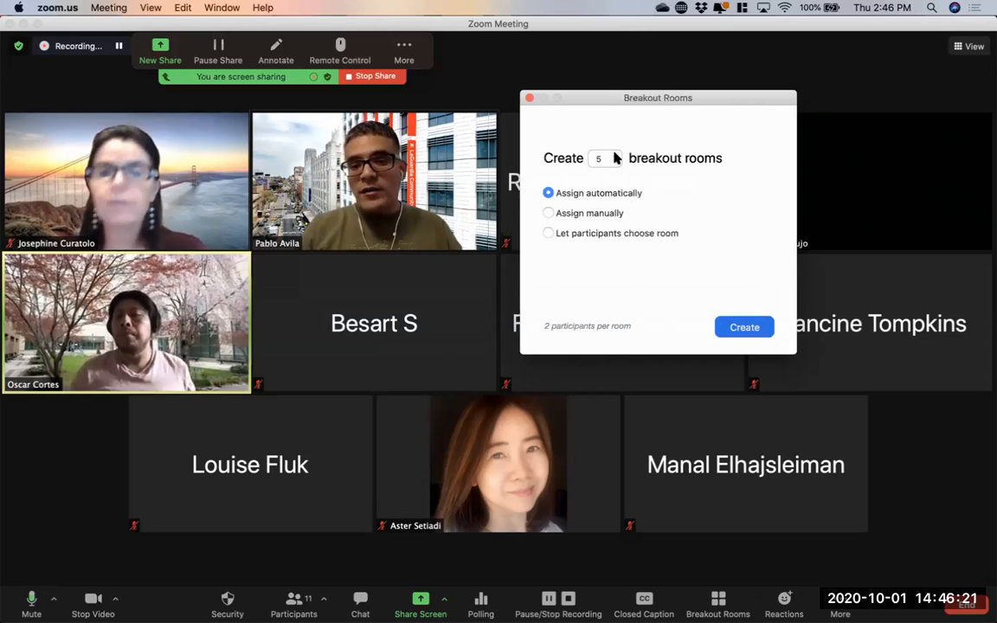
left_click(615, 154)
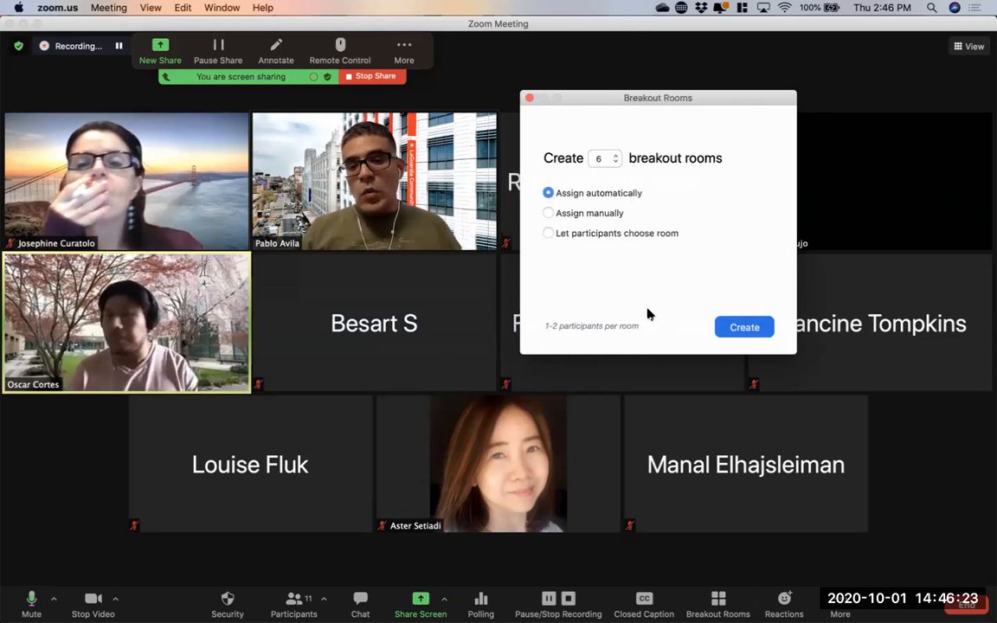
left_click(615, 162)
left_click(615, 162)
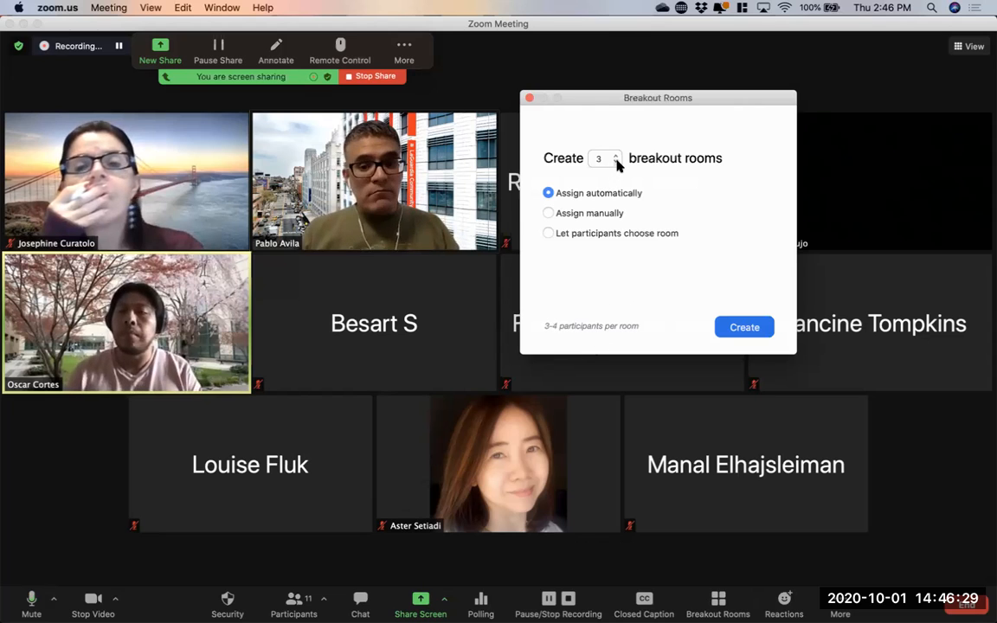
left_click(744, 327)
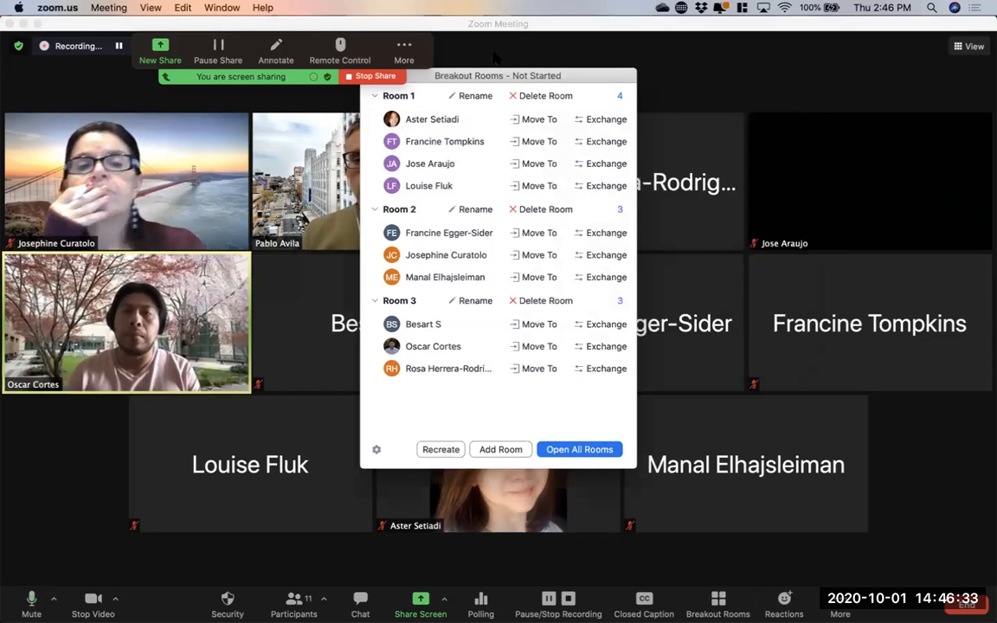
- Move and enlarge the Breakout Rooms window, and collapse the participant lists of Rooms 1, 2 and 3
left_click_drag(491, 77, 657, 58)
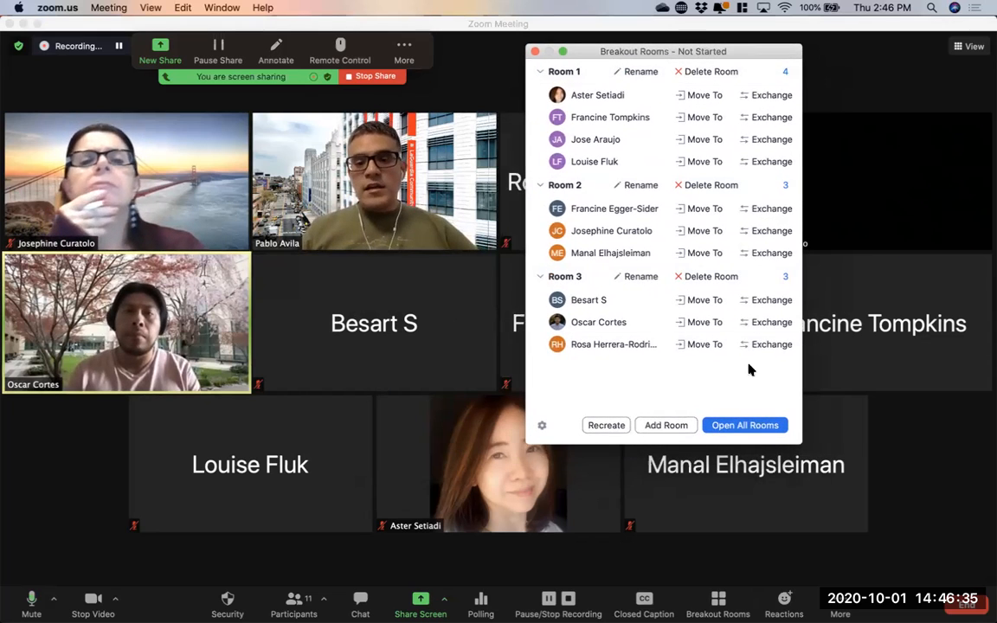
left_click_drag(530, 440, 498, 524)
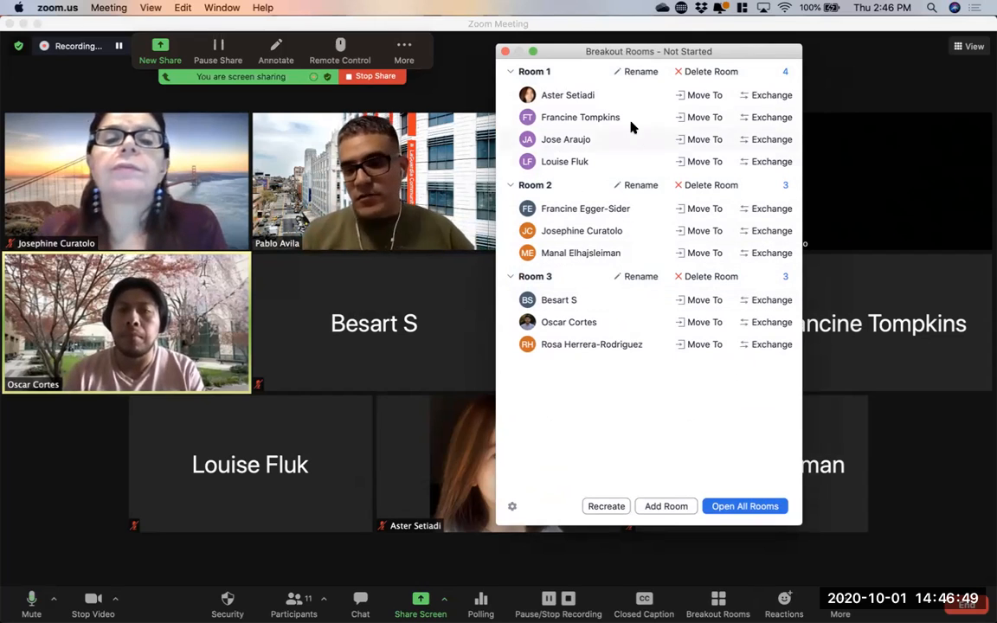
left_click(510, 72)
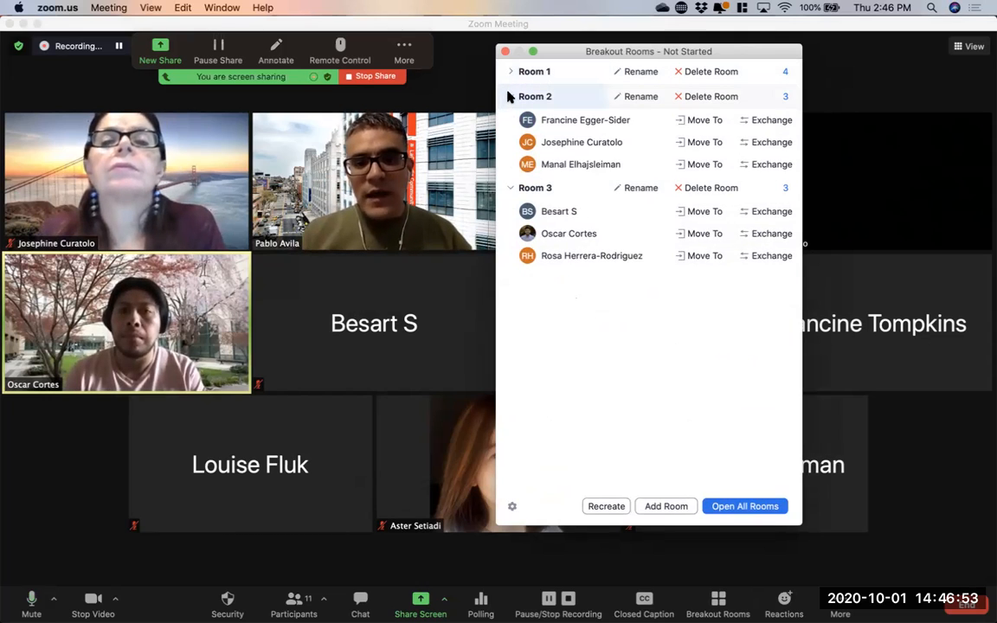
left_click(510, 96)
left_click(509, 121)
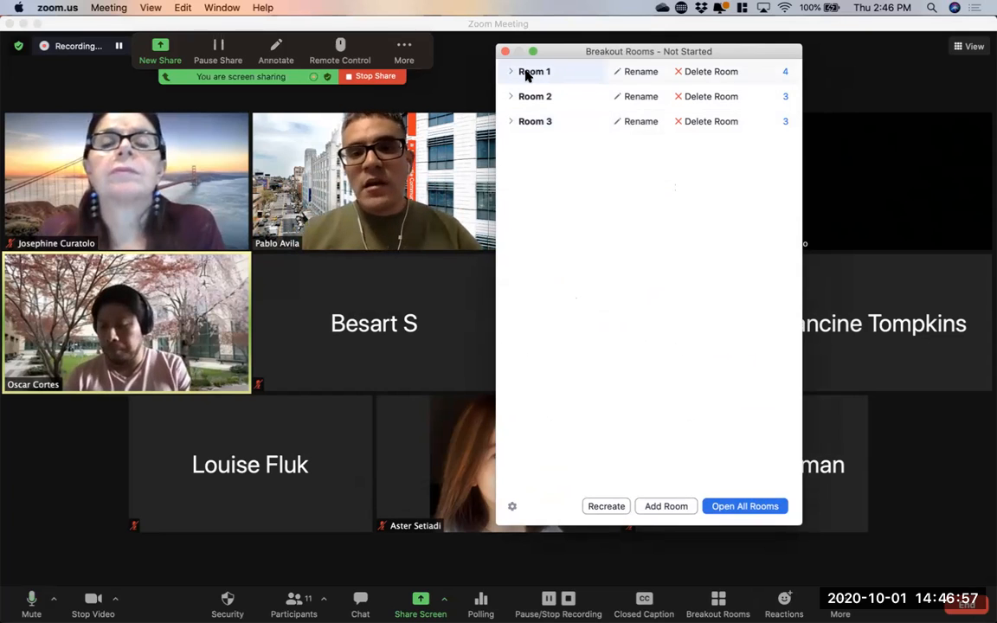
- Rename Room 1 as "Group A" and Room 2 as "Group B"
left_click(634, 73)
type("Grou")
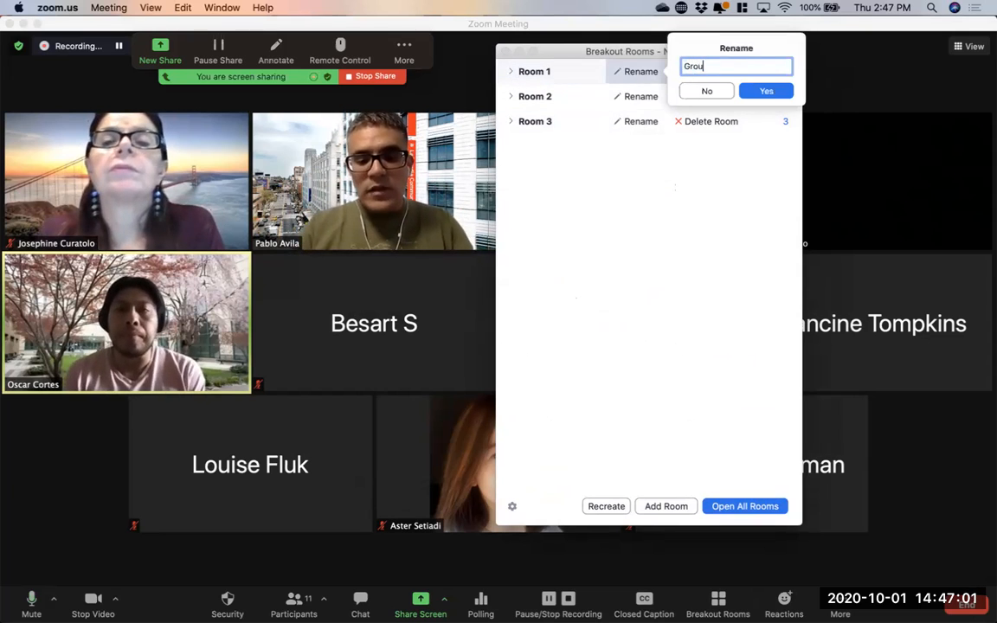
left_click(763, 90)
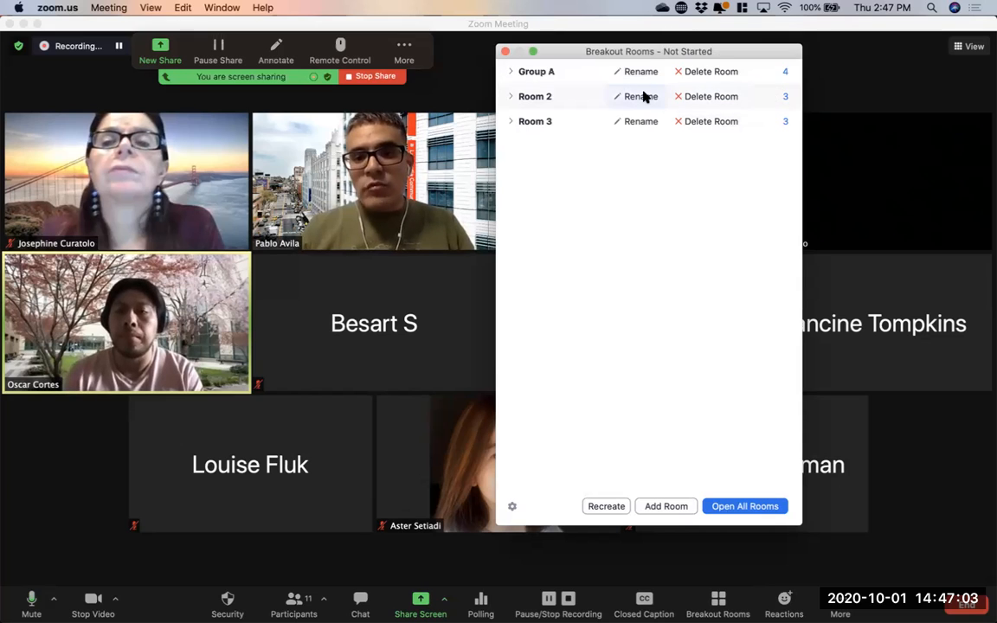
left_click(634, 97)
type("Group")
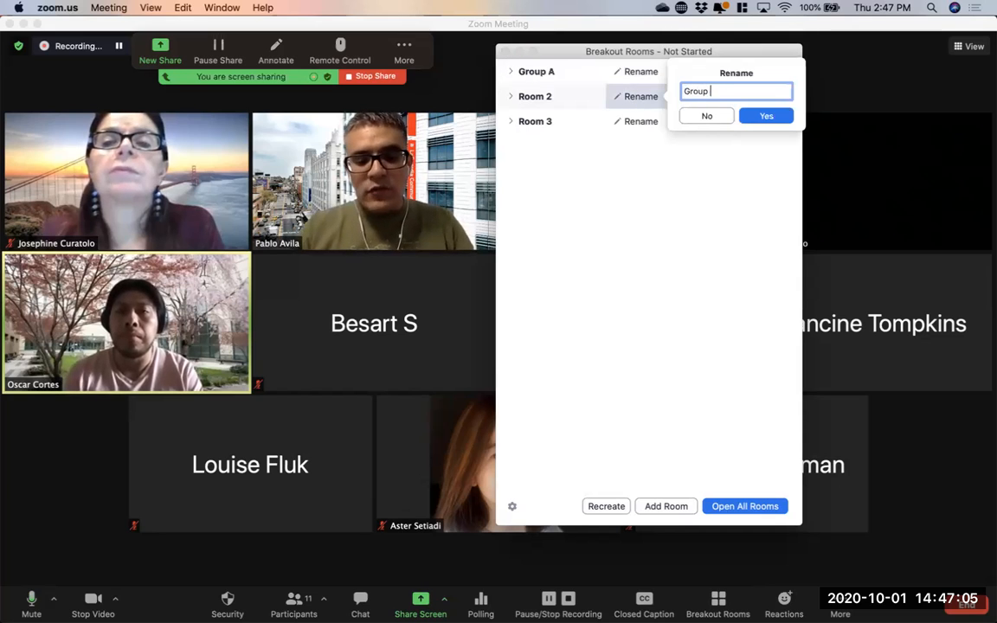
key("Return")
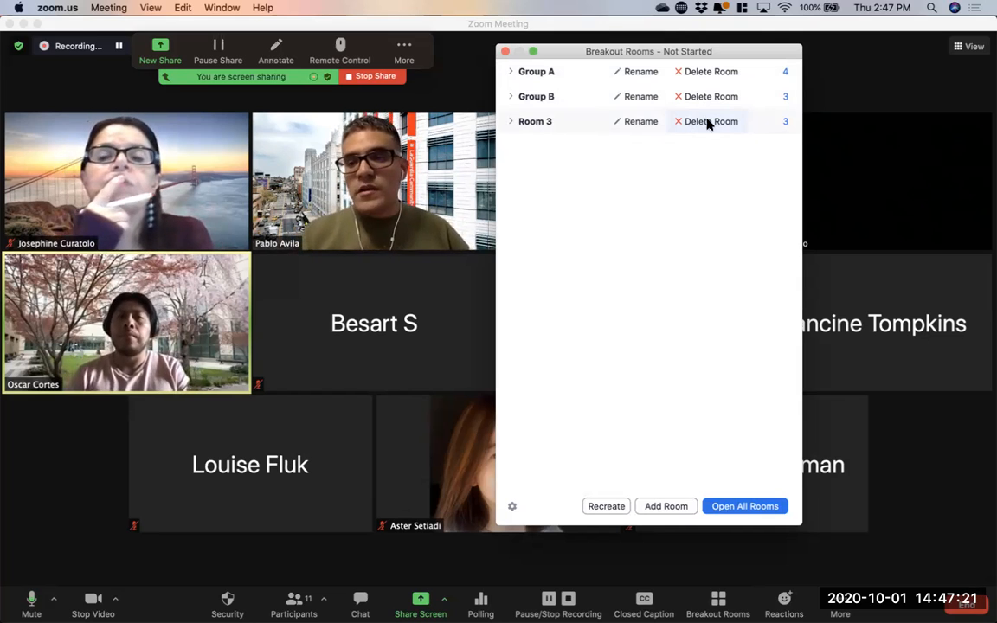
mouse_move(776, 75)
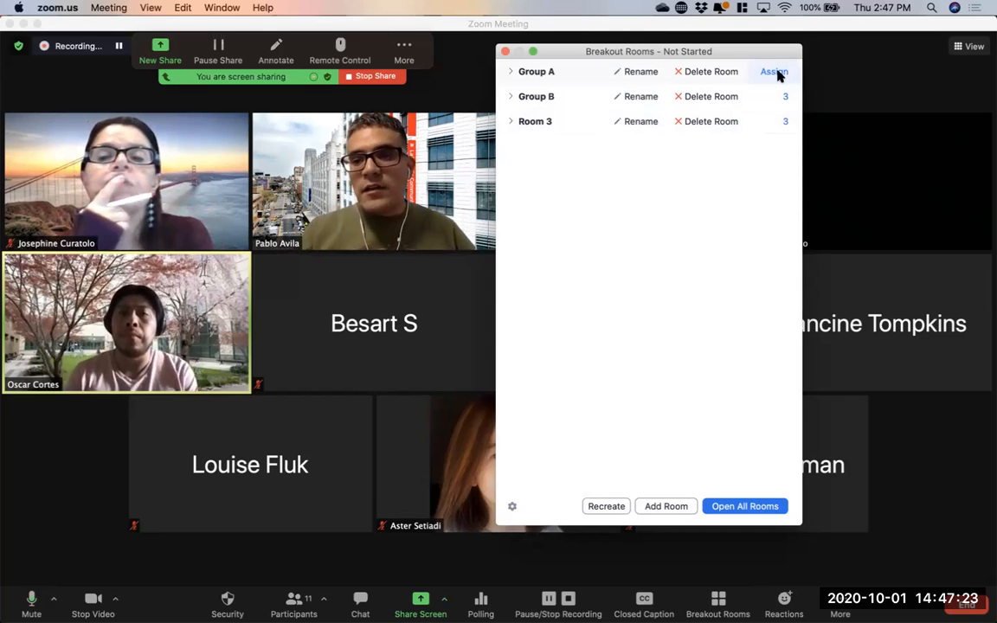
- Review the participants assigned to Group A, expand the group, and move its first participant to Room 3
left_click(775, 73)
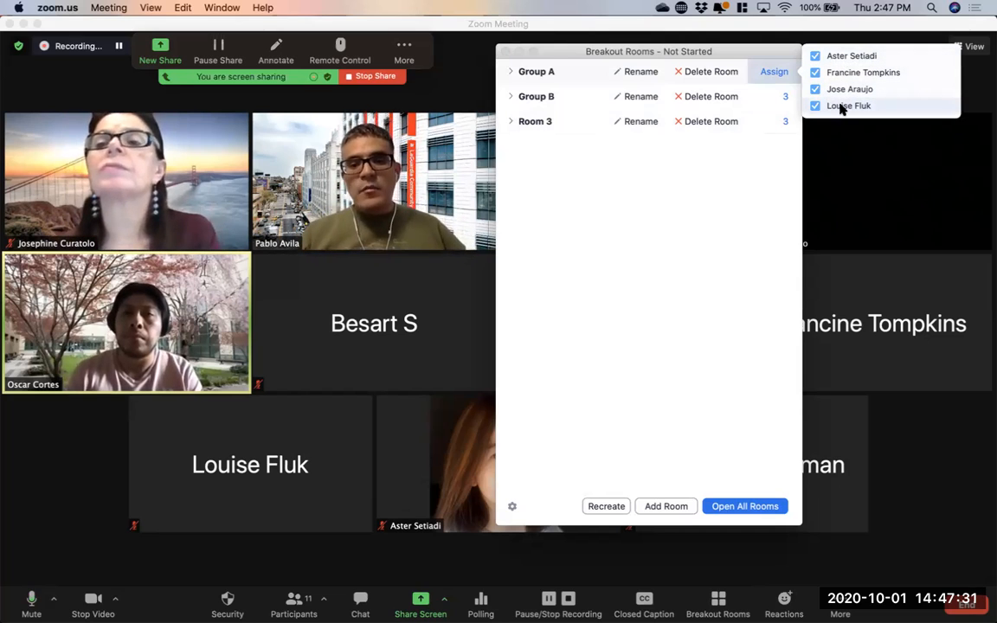
left_click(511, 76)
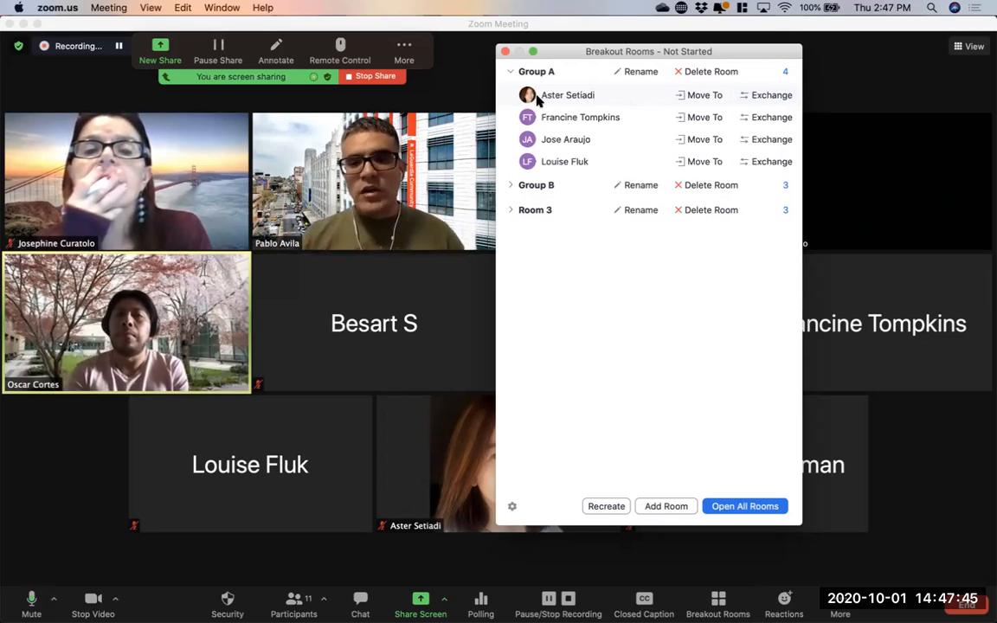
left_click(692, 99)
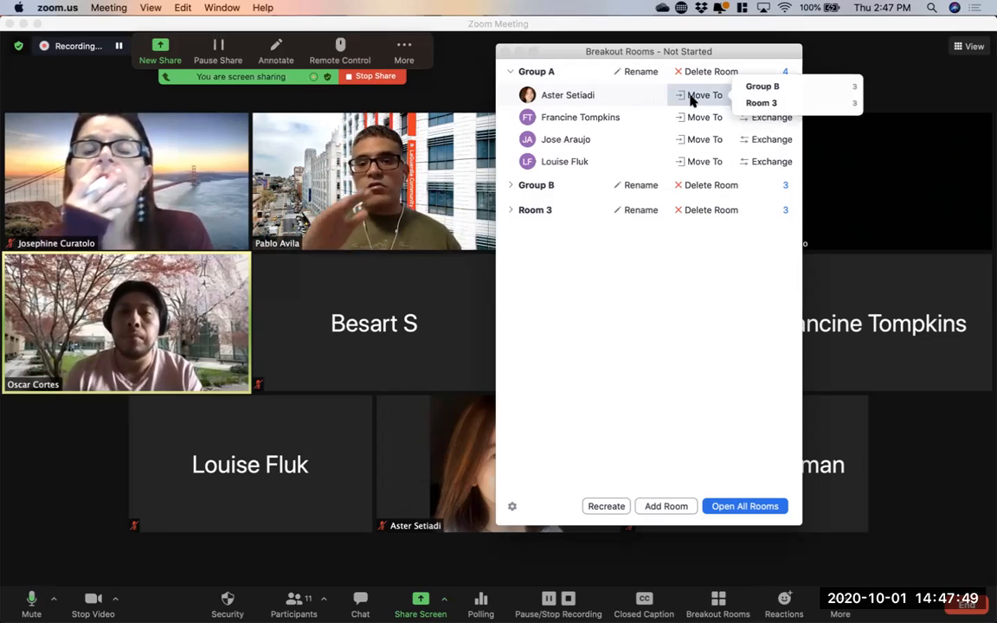
left_click(776, 104)
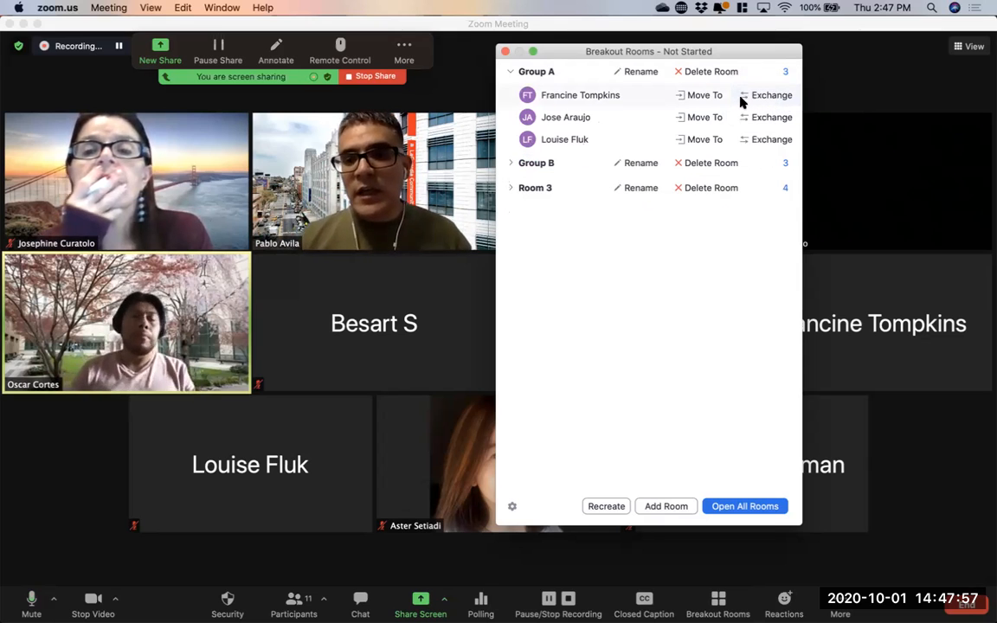
- Rename Room 3 as "Group C"
left_click(629, 192)
type("G")
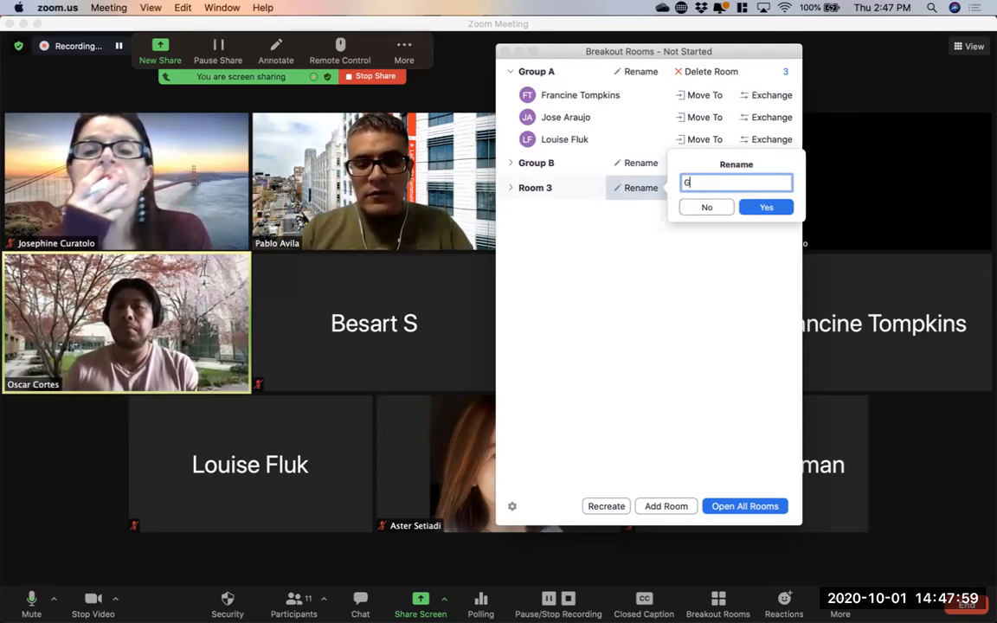
type("roup C")
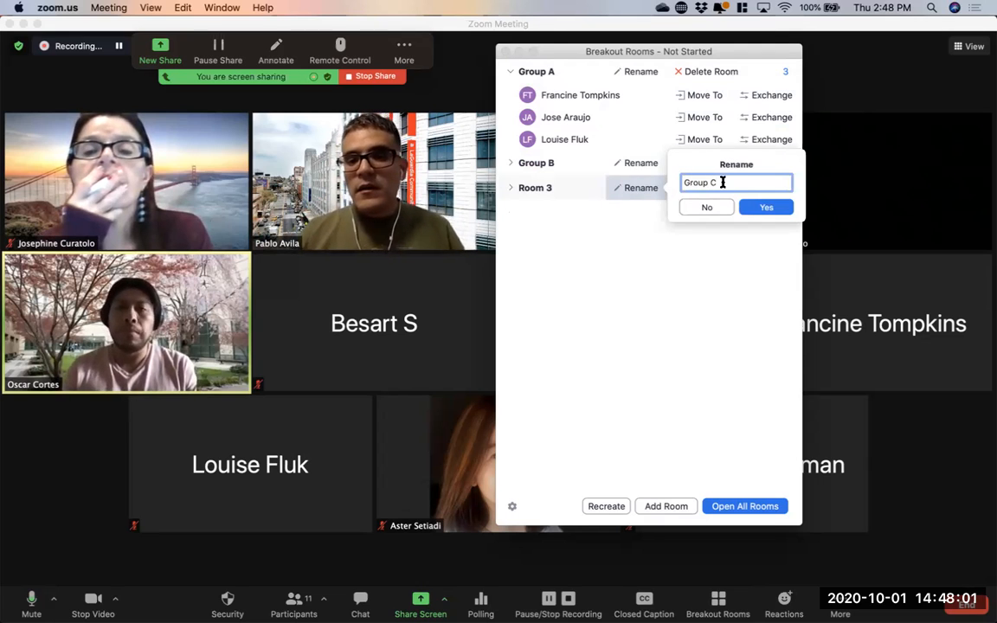
left_click(766, 207)
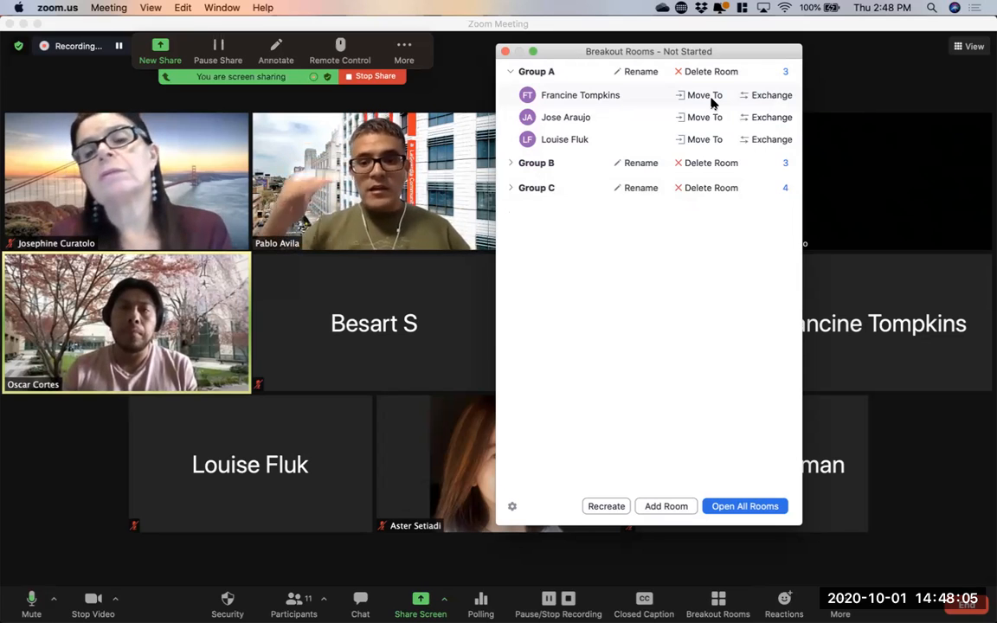
- Exchange the first participant in Group A with the third participant in Group C, and expand the Group B and Group C lists
left_click(759, 97)
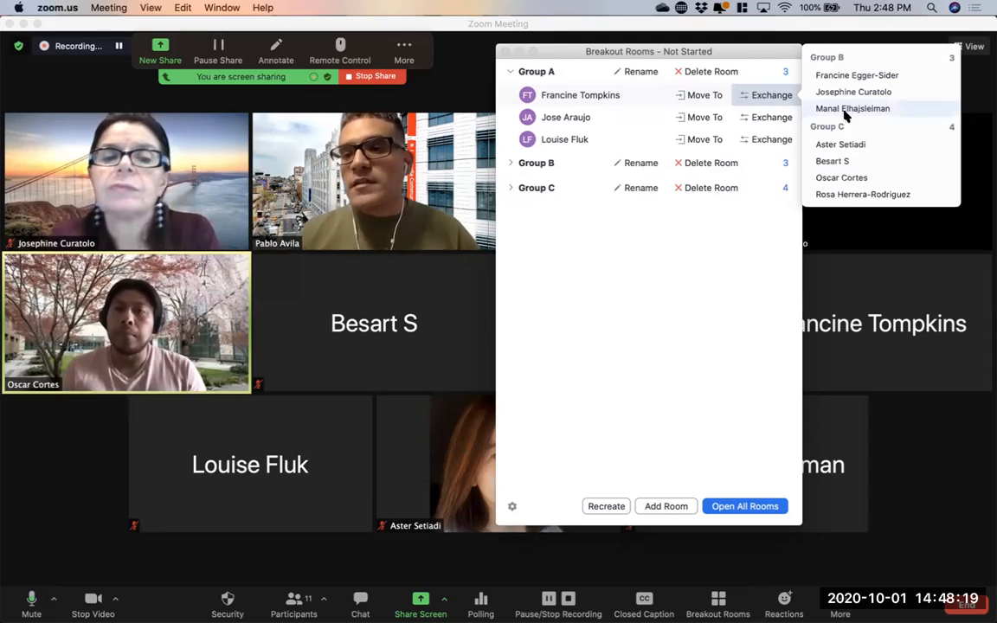
left_click(882, 177)
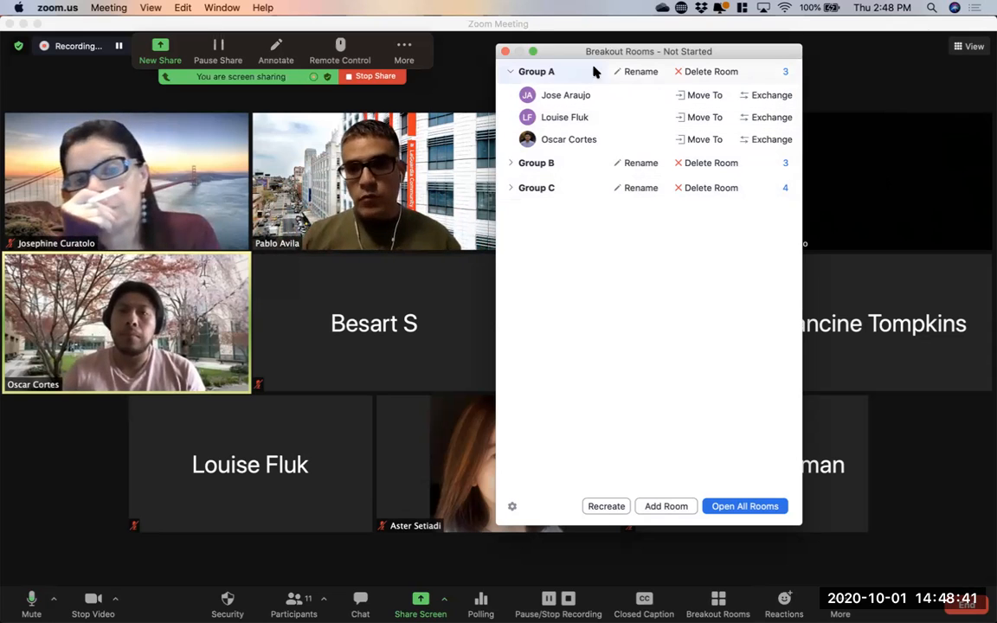
left_click(511, 164)
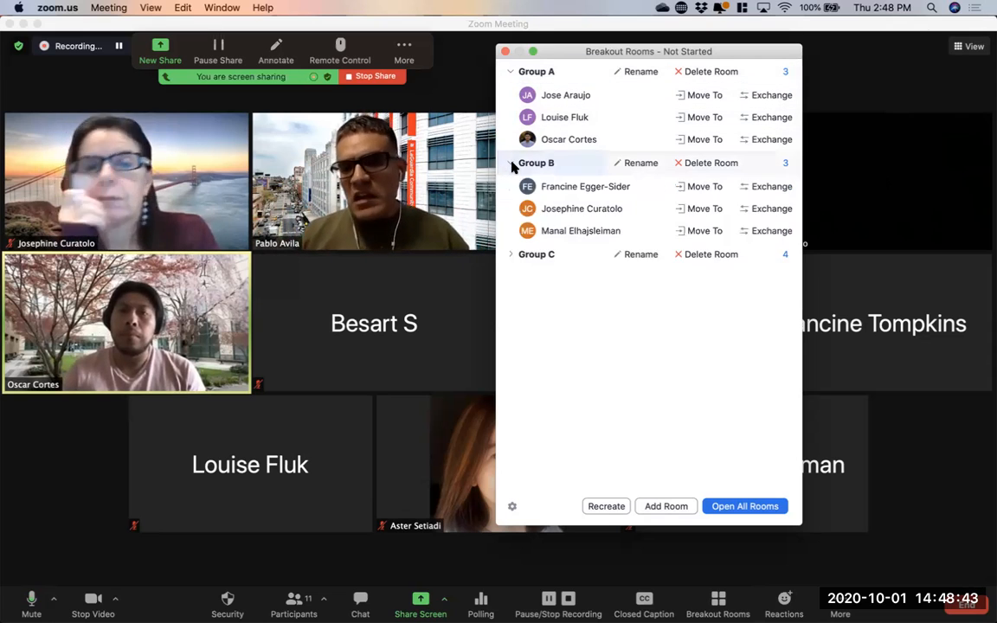
left_click(511, 254)
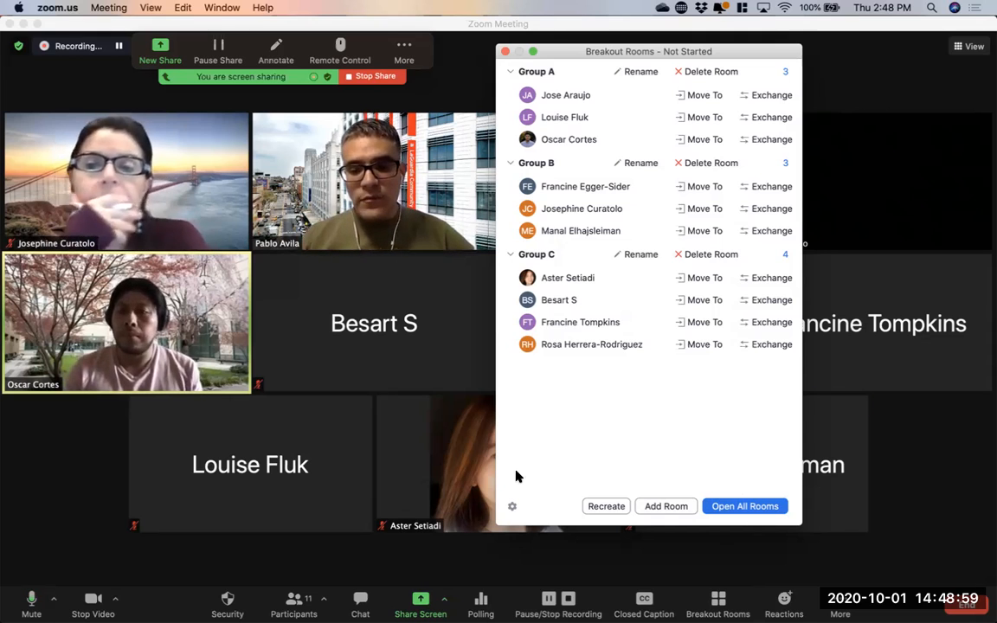
- Set the breakout rooms to move assigned participants automatically and auto close after 25 minutes, and view the countdown timer choices
left_click(512, 507)
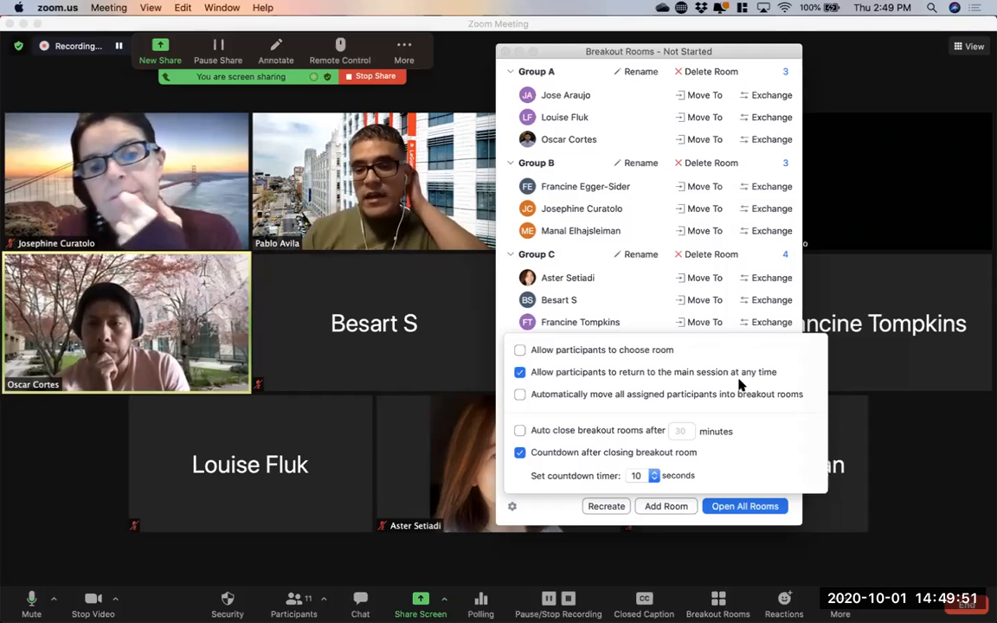
left_click(520, 394)
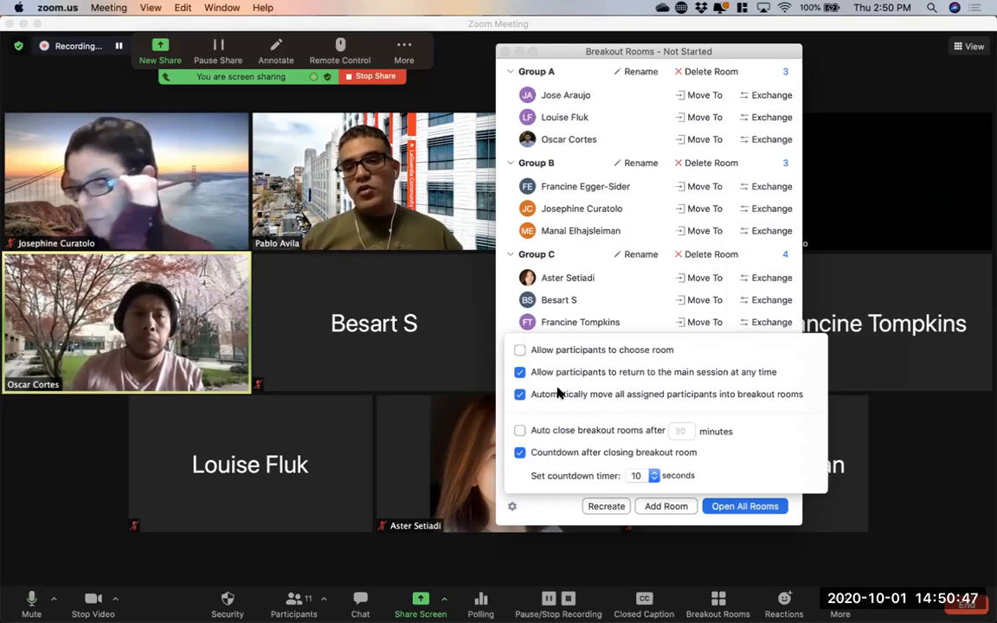
left_click(556, 432)
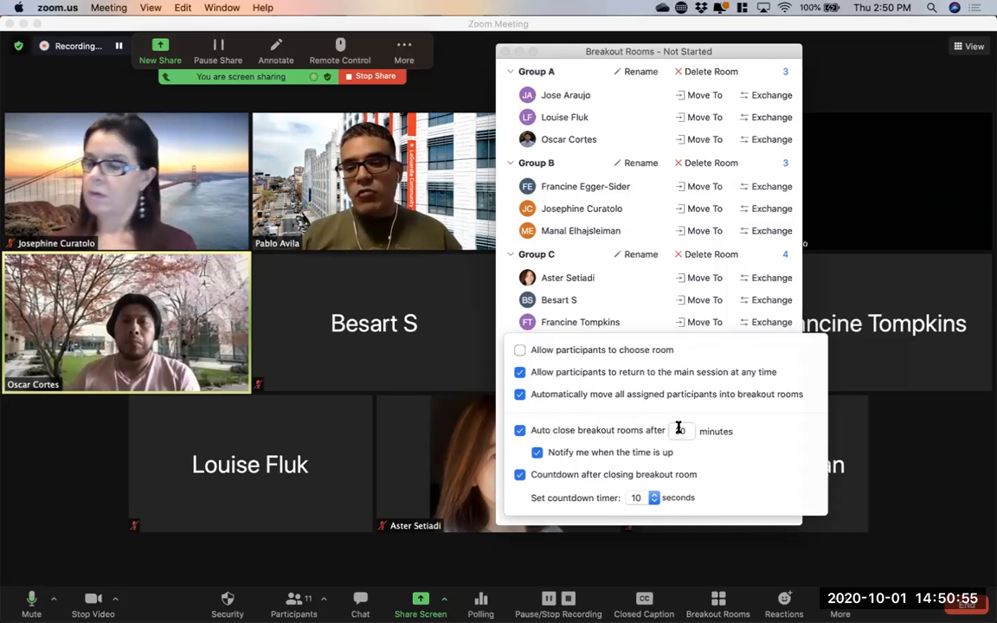
type("25")
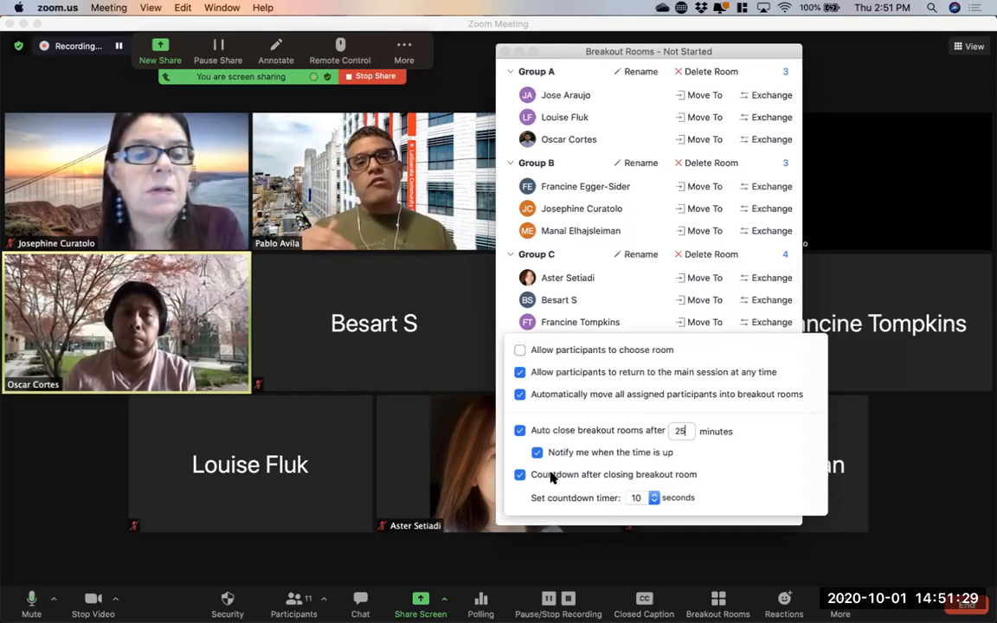
left_click(653, 499)
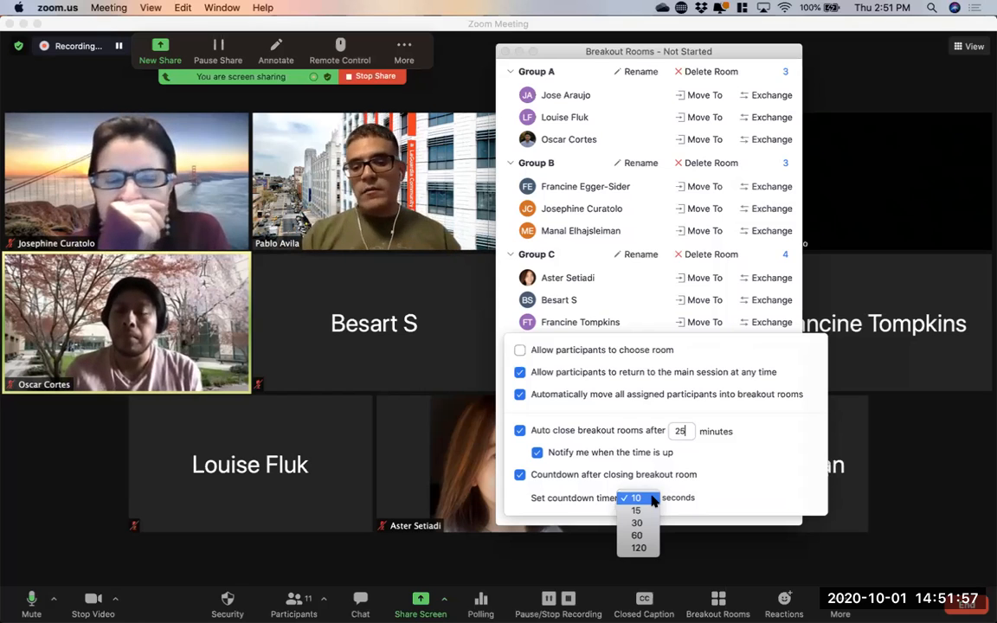
left_click(623, 52)
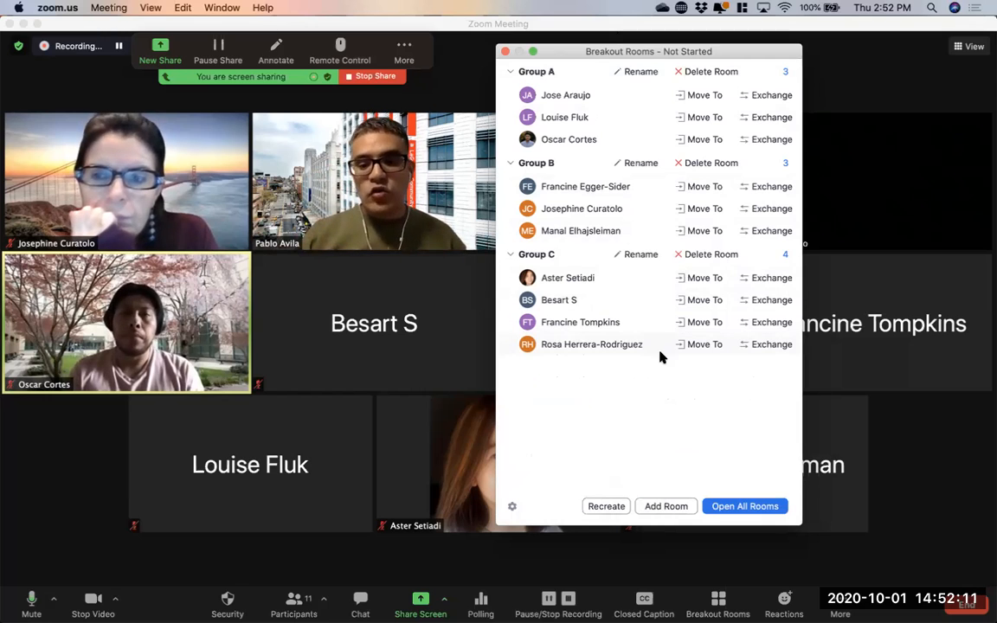
- Recreate the 3 breakout rooms with participants assigned manually, and review the breakout room options
left_click(606, 507)
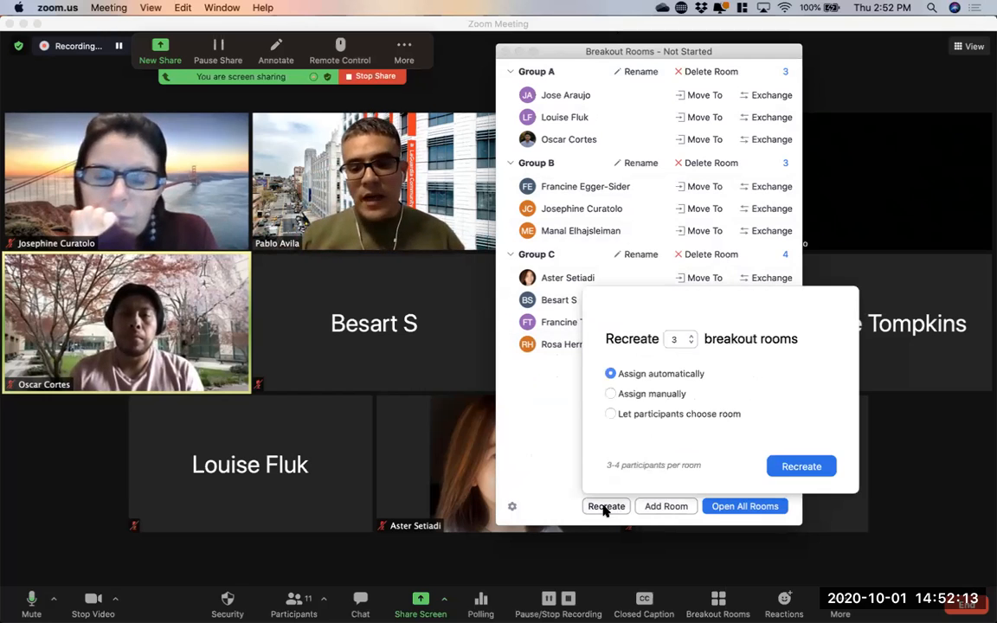
left_click(630, 397)
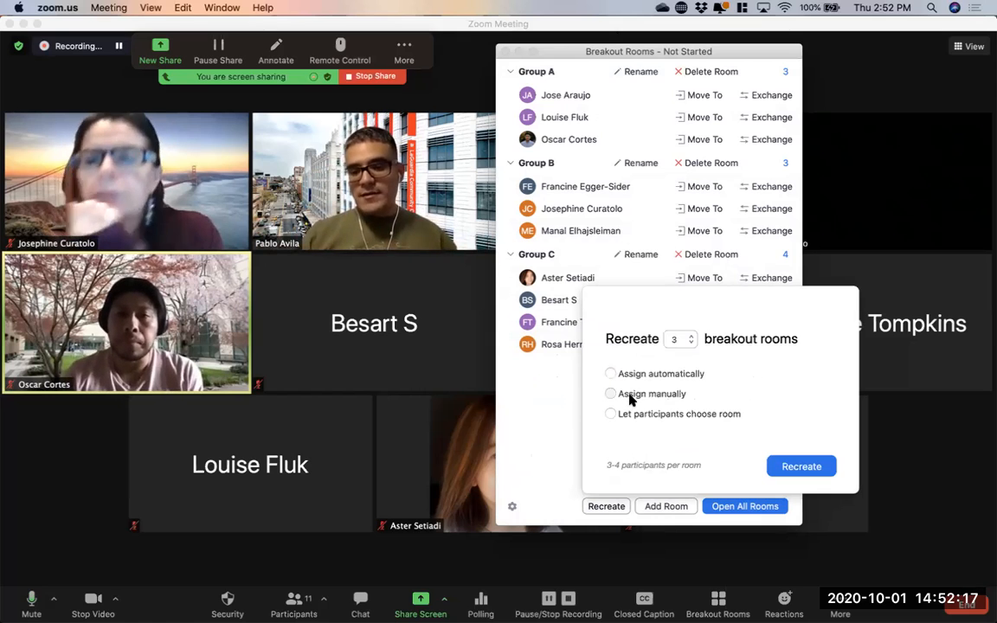
left_click(818, 467)
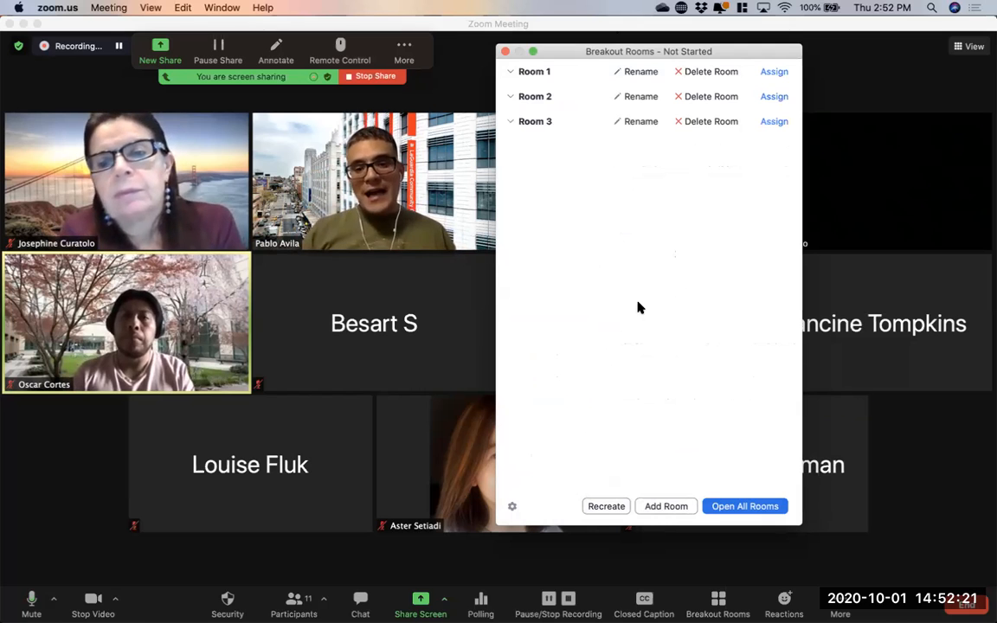
left_click(512, 505)
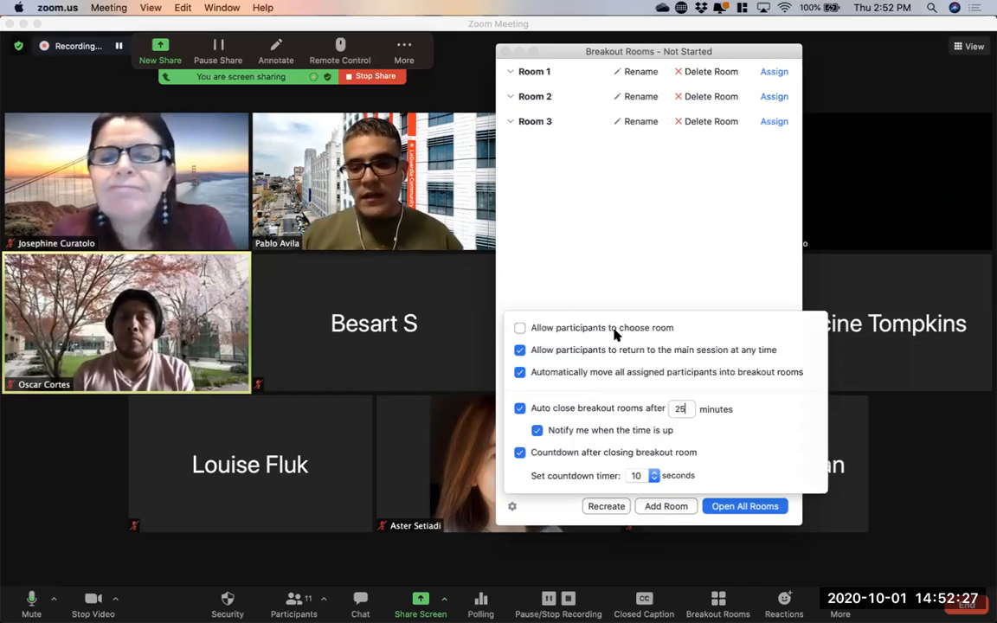
left_click(627, 286)
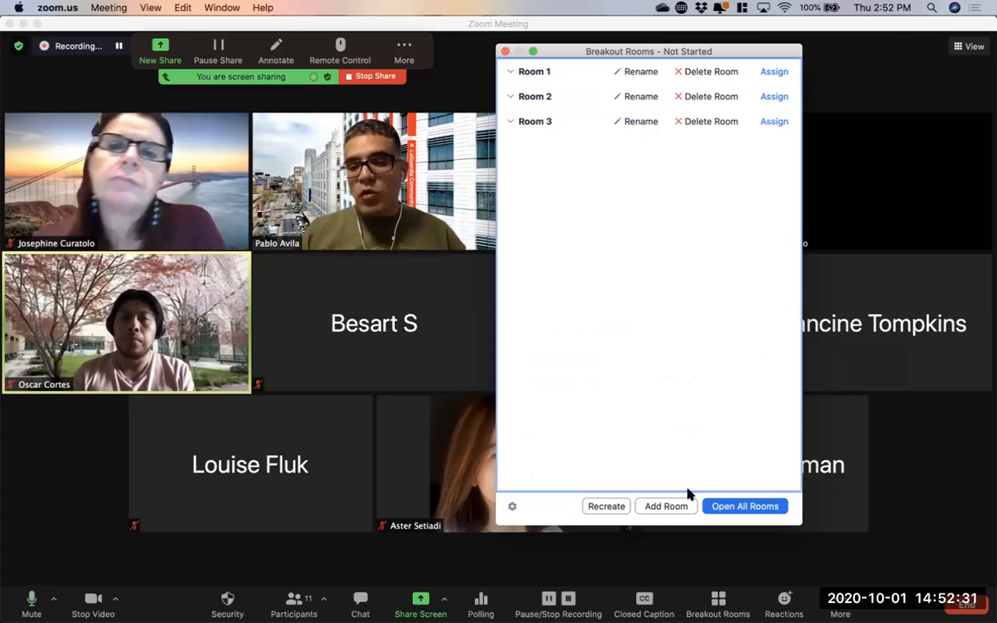
- Add a fourth breakout room, and delete Room 4 and Room 3
left_click(655, 510)
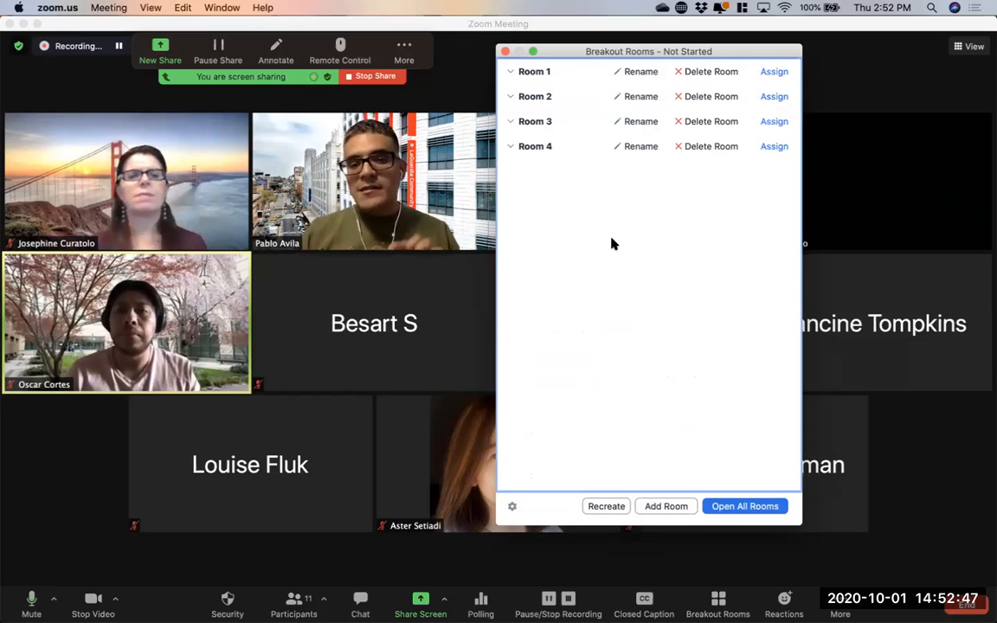
left_click(702, 149)
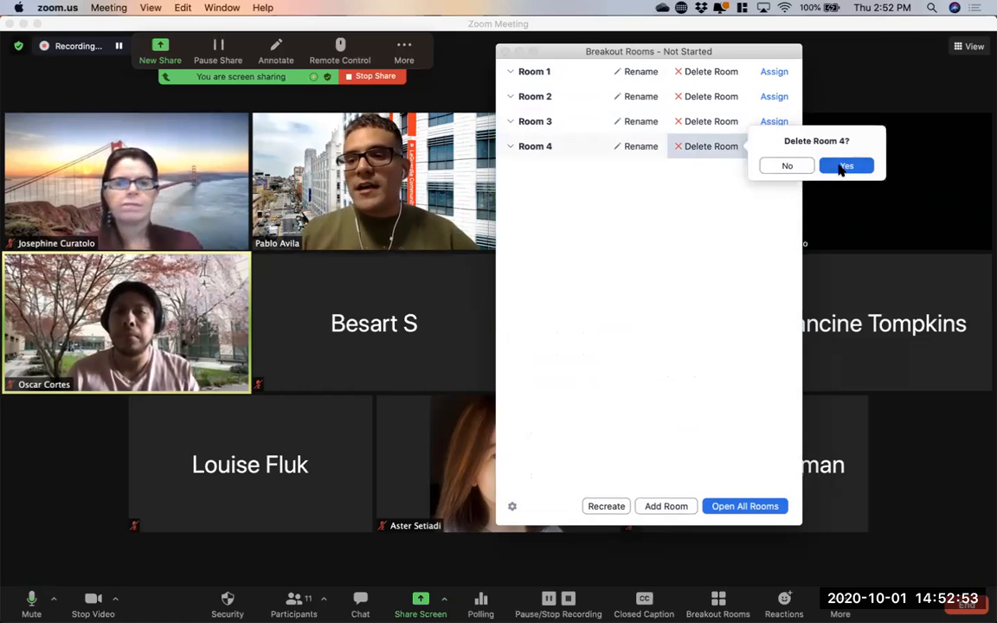
left_click(840, 166)
left_click(706, 122)
left_click(844, 141)
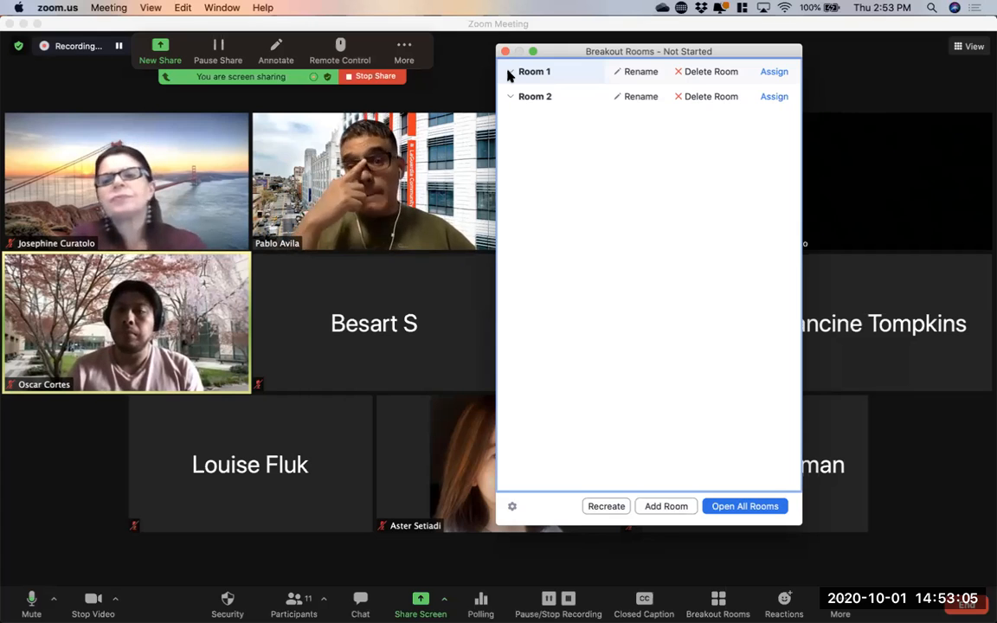
- Assign the third through sixth participants in the list to Room 1
left_click(773, 71)
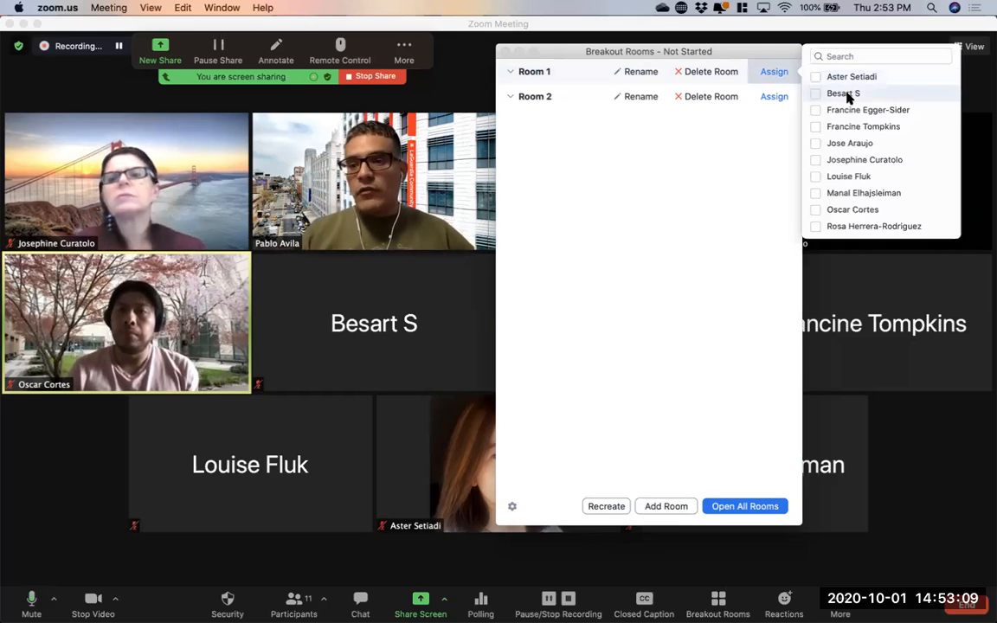
scroll(854, 186, "down", 1)
scroll(855, 186, "up", 1)
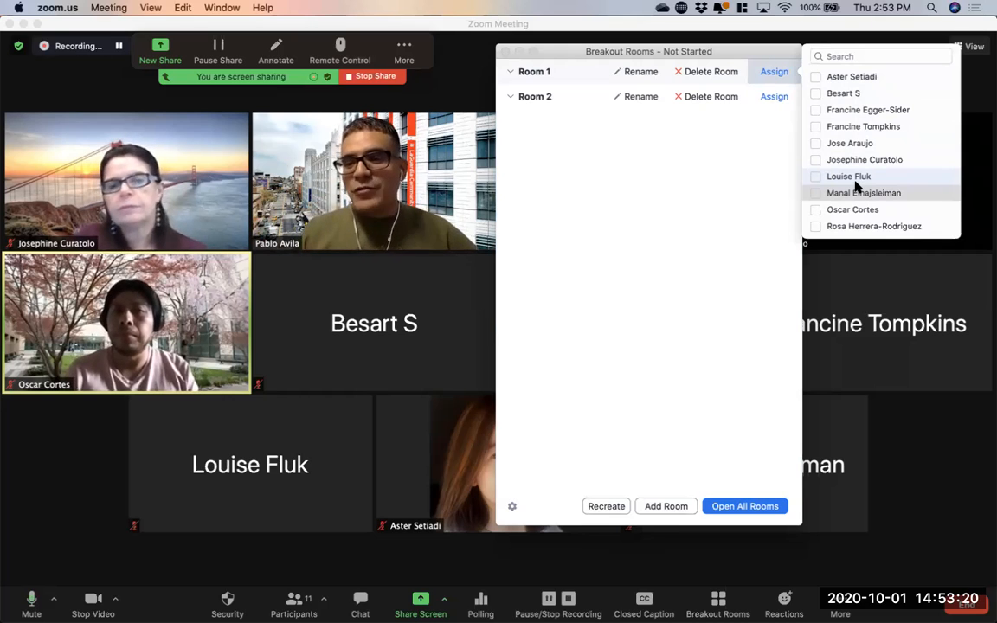
left_click(815, 127)
left_click(815, 110)
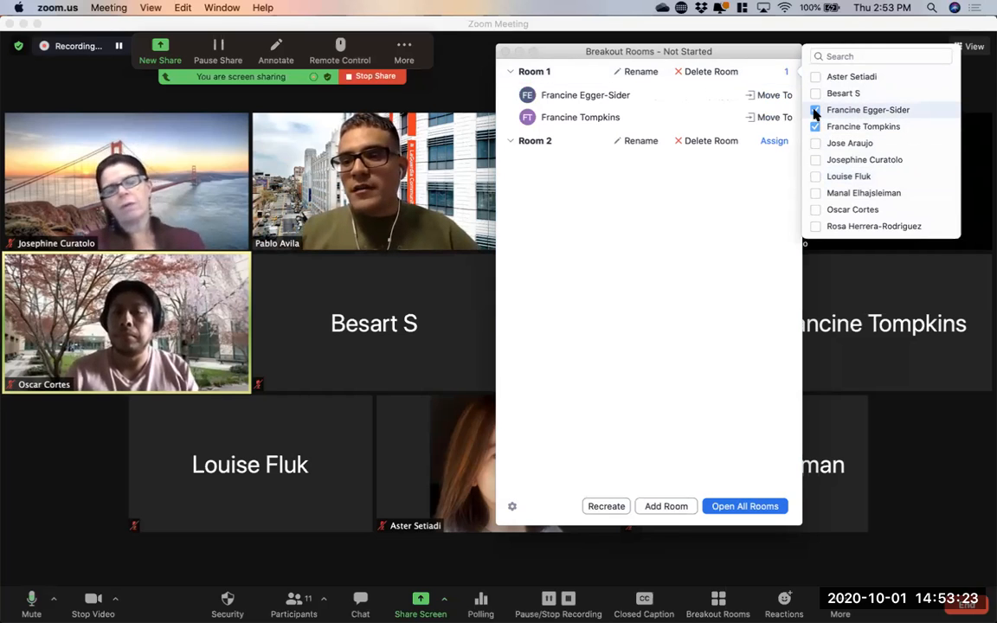
left_click(815, 143)
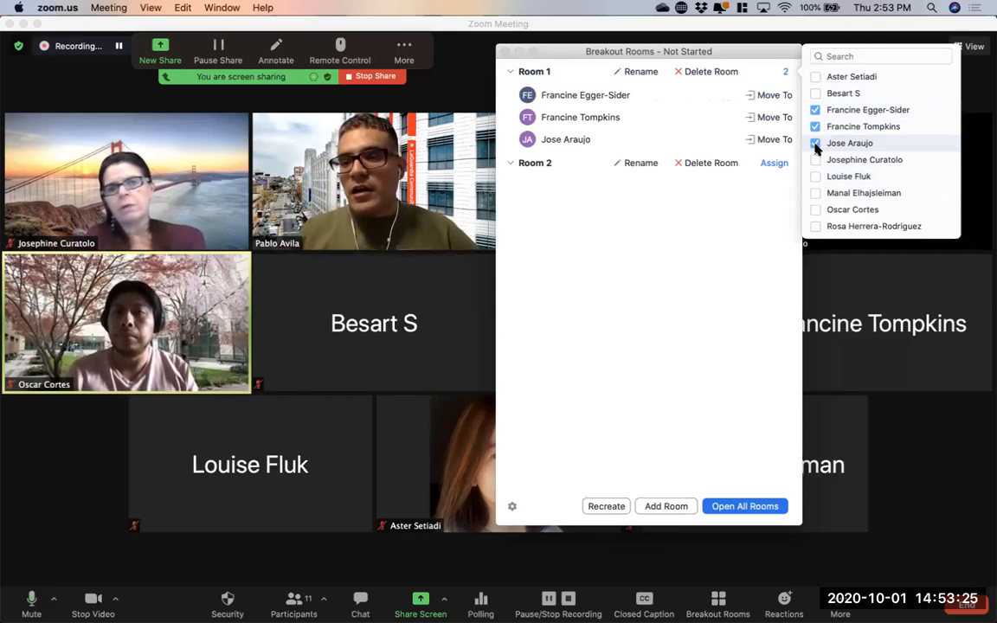
left_click(815, 161)
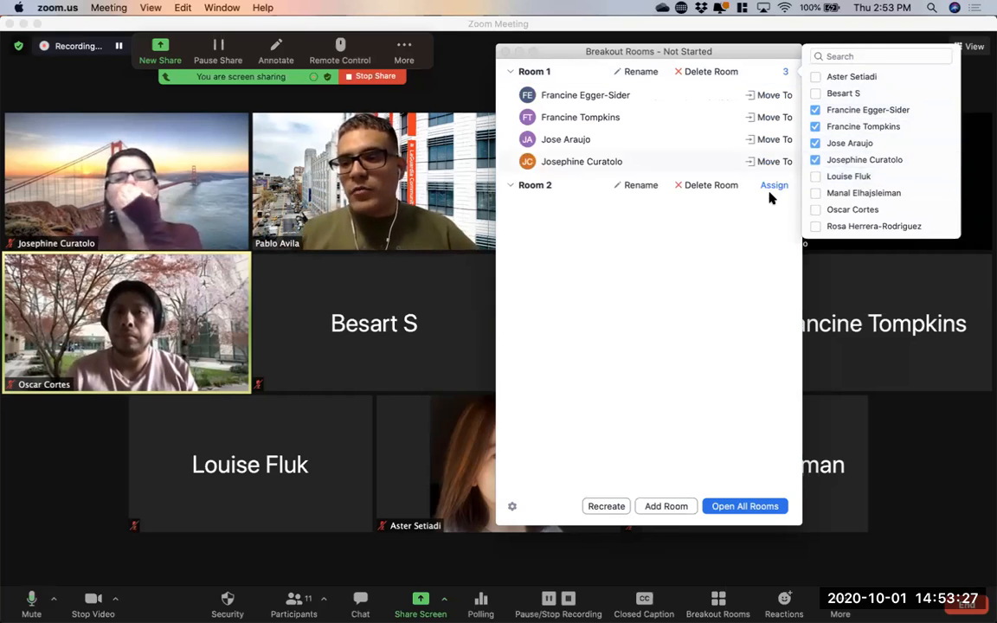
left_click(729, 232)
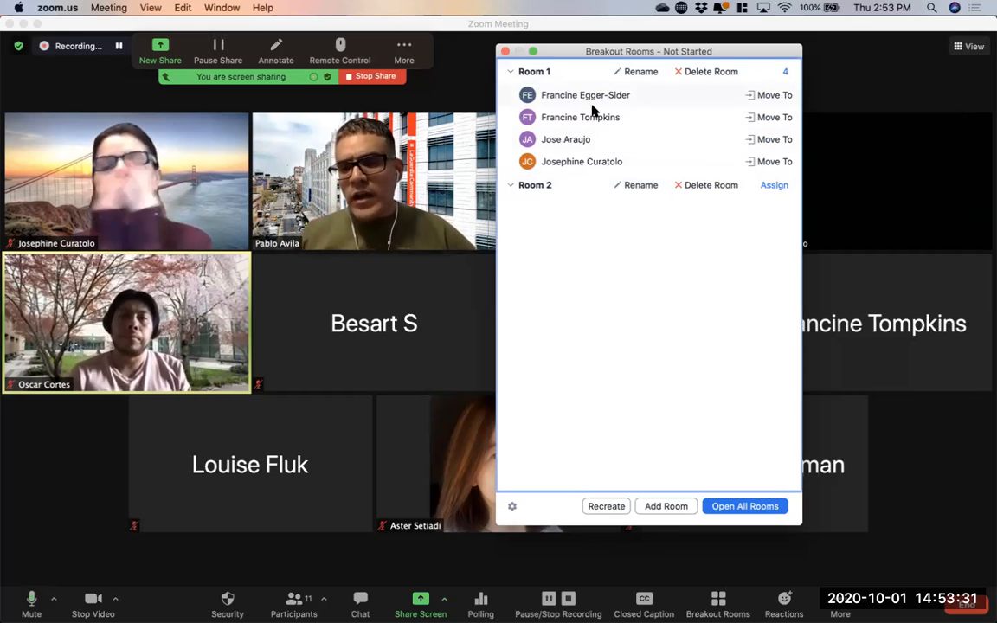
- Assign all six remaining participants to Room 2
left_click(772, 187)
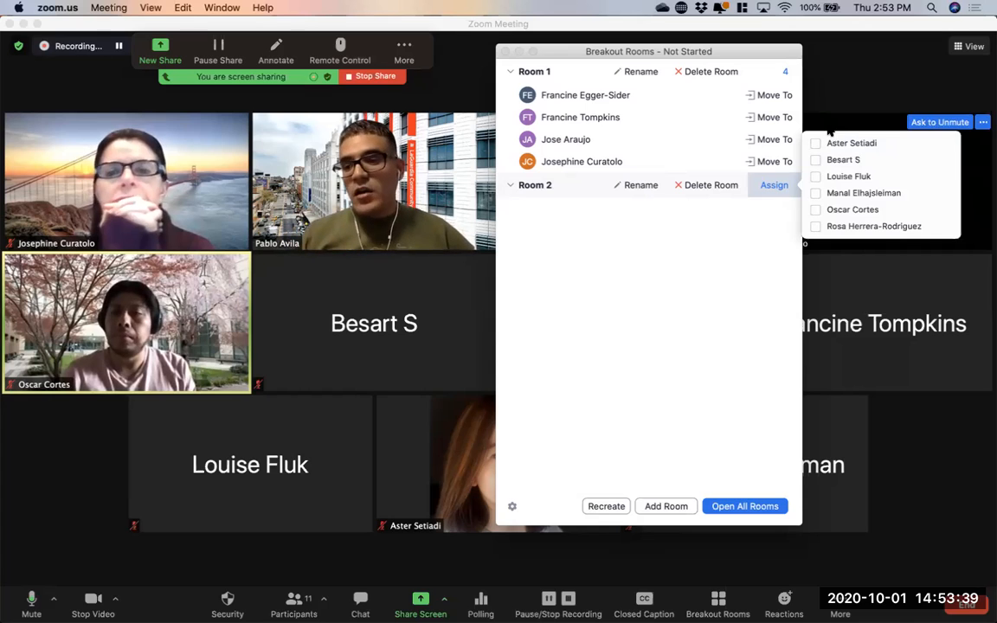
left_click(816, 143)
left_click(815, 160)
left_click(815, 177)
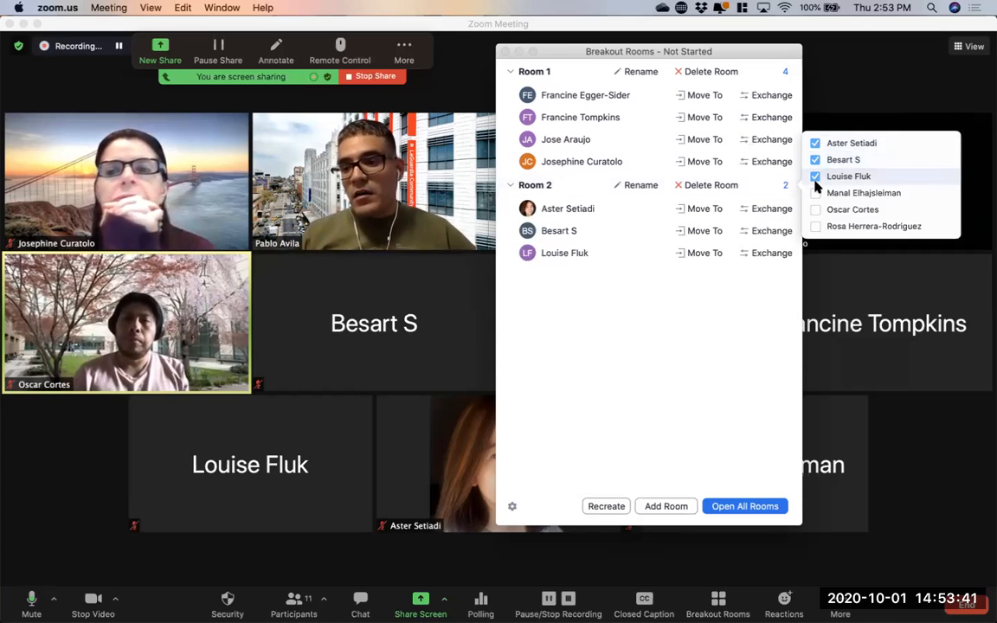
left_click(815, 193)
left_click(815, 209)
left_click(815, 226)
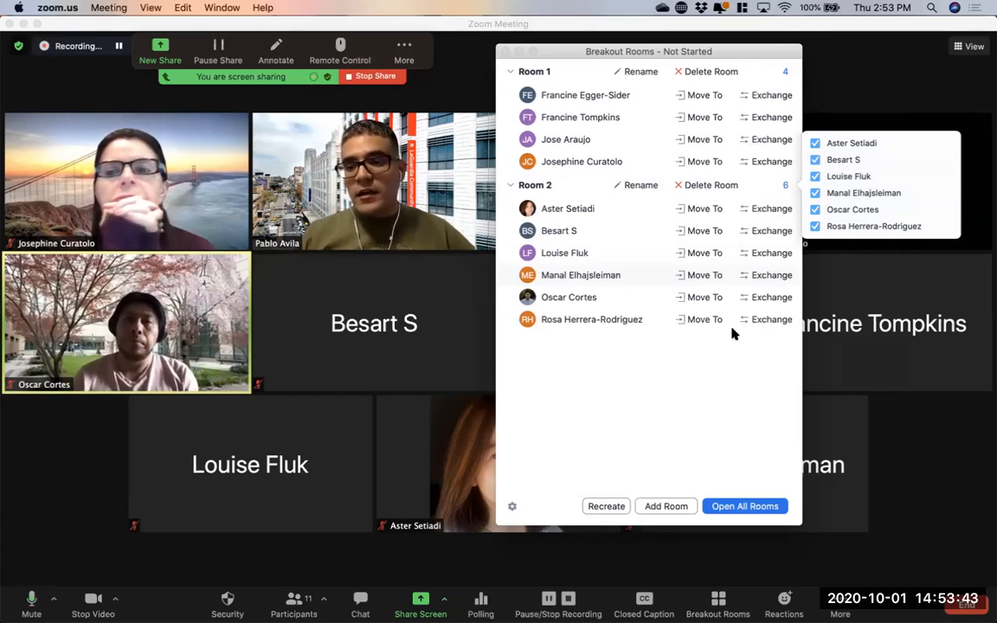
left_click(630, 394)
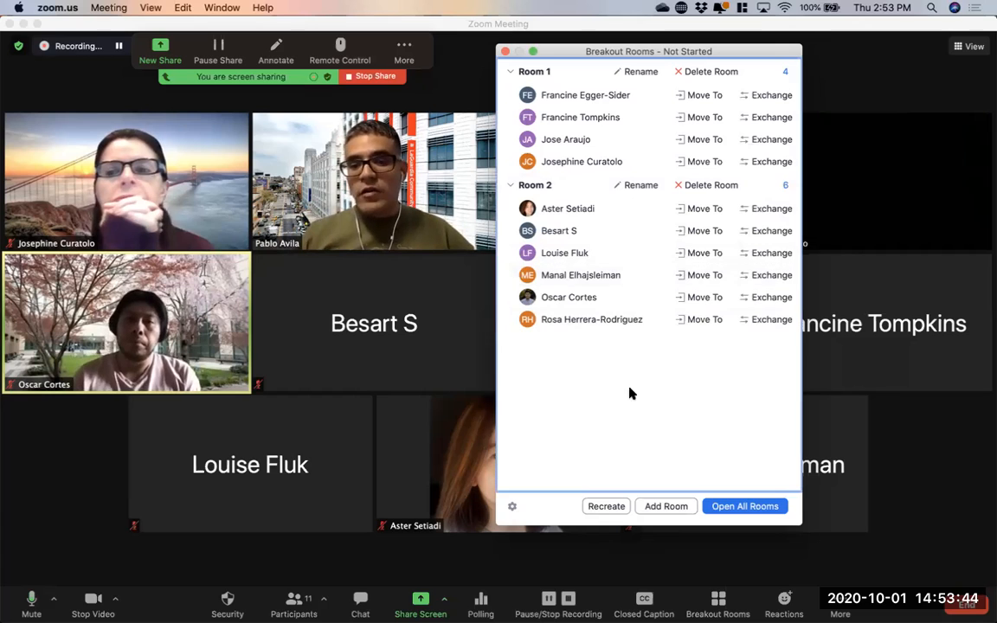
- Move the last two participants in Room 2 over to Room 1
left_click(703, 319)
left_click(746, 321)
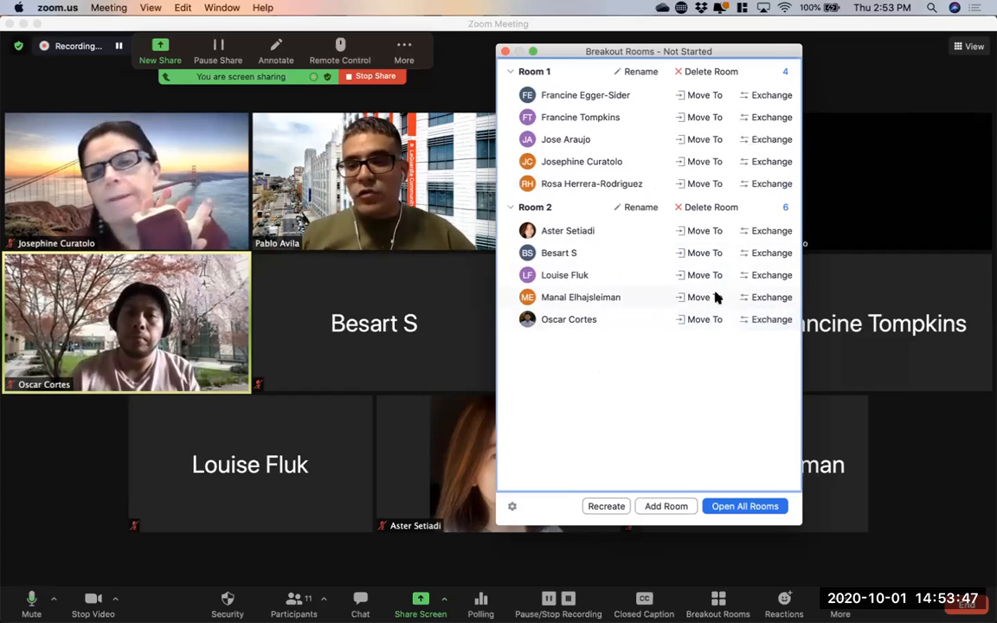
left_click(692, 318)
left_click(755, 318)
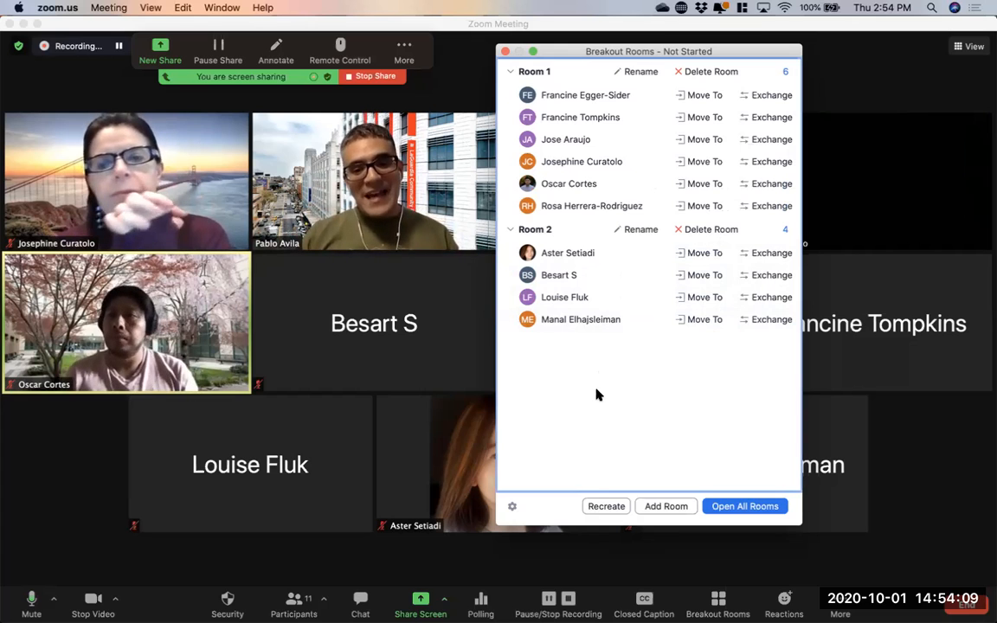
- Review the breakout room options, close the breakout rooms window, and stop sharing the screen
left_click(512, 506)
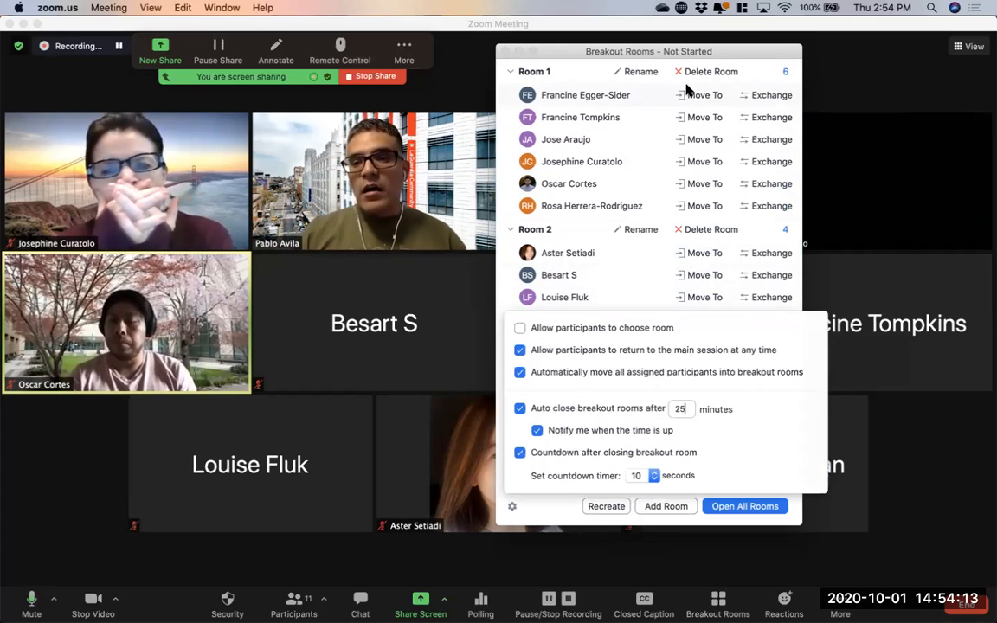
left_click(684, 49)
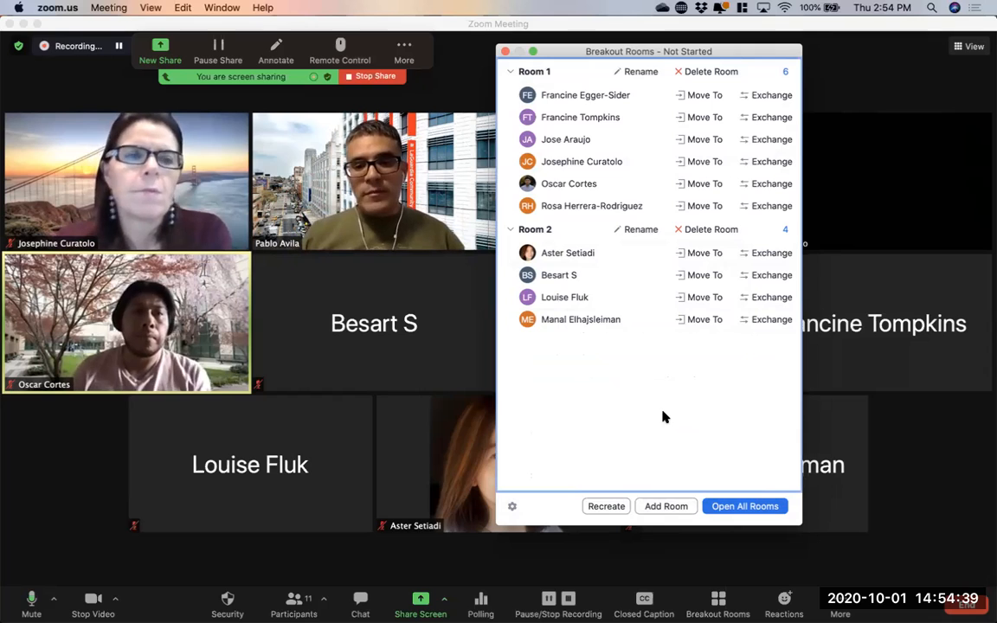
left_click(505, 51)
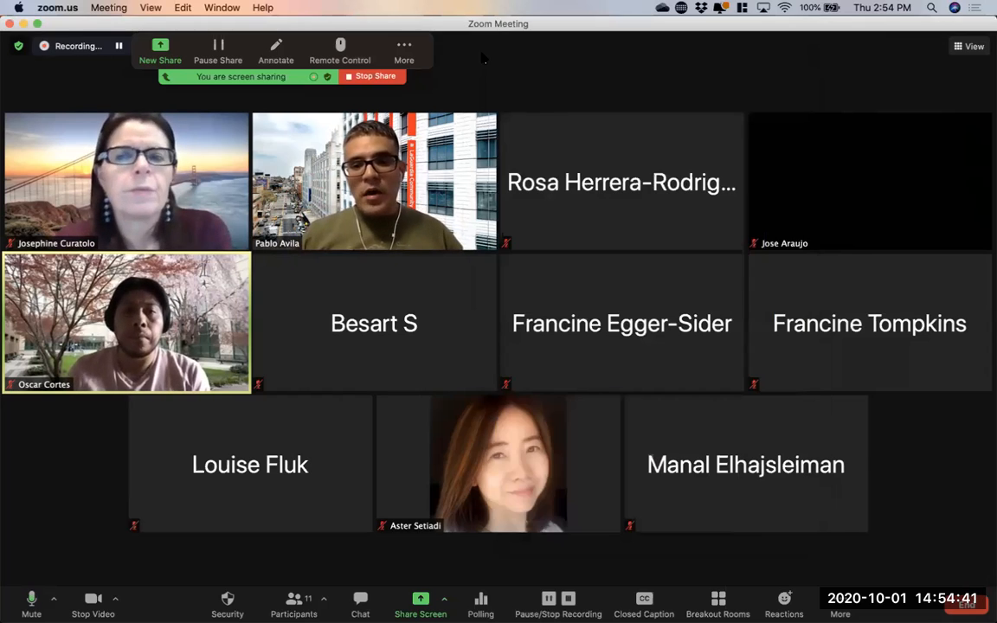
left_click(363, 76)
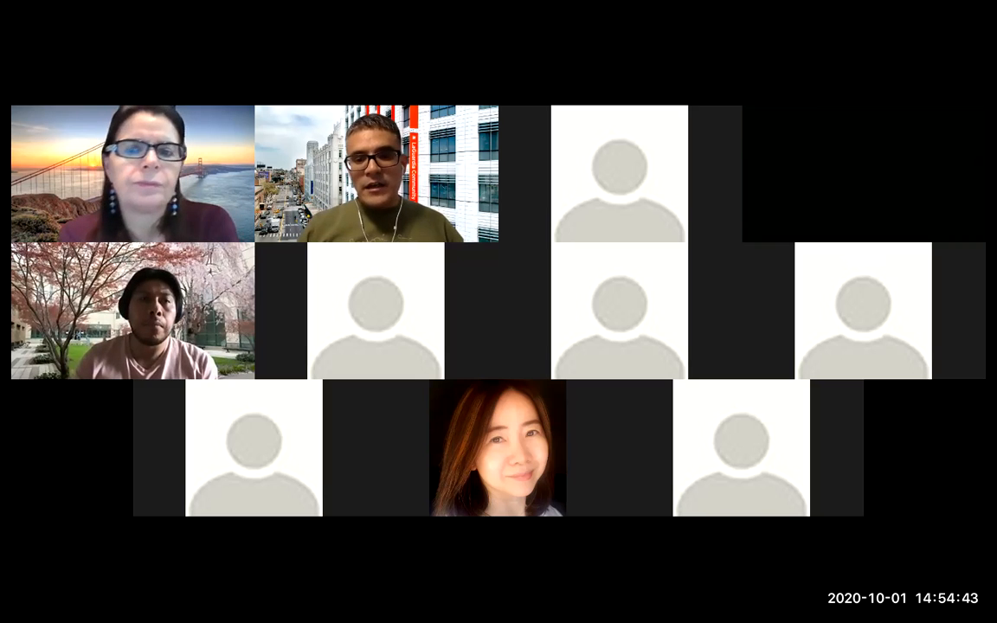
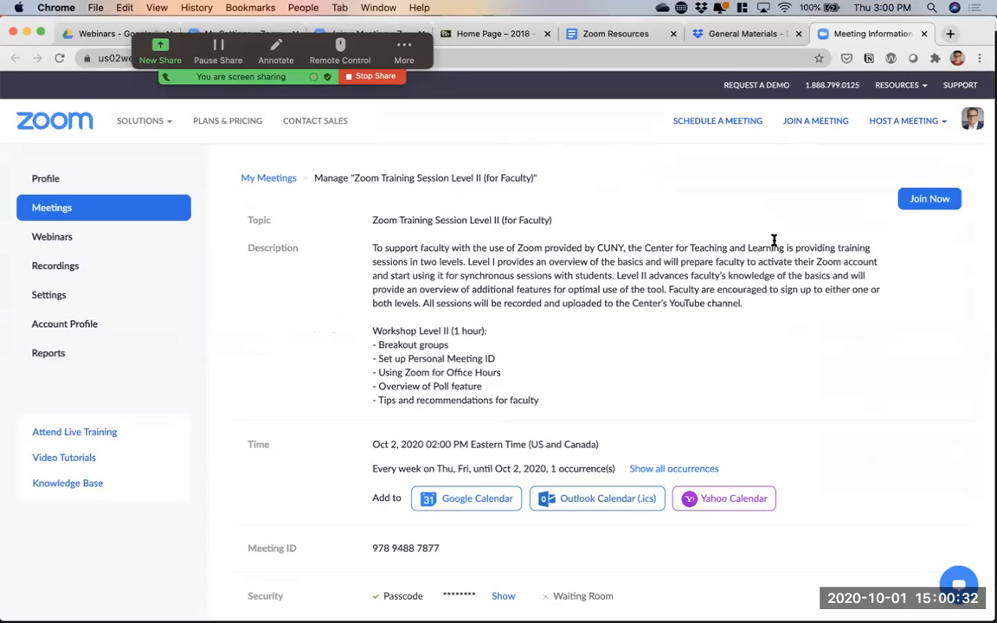
- Start a new poll titled "Test 3" for the Zoom Training Session Level II (for Faculty) meeting
scroll(771, 289, "down", 10)
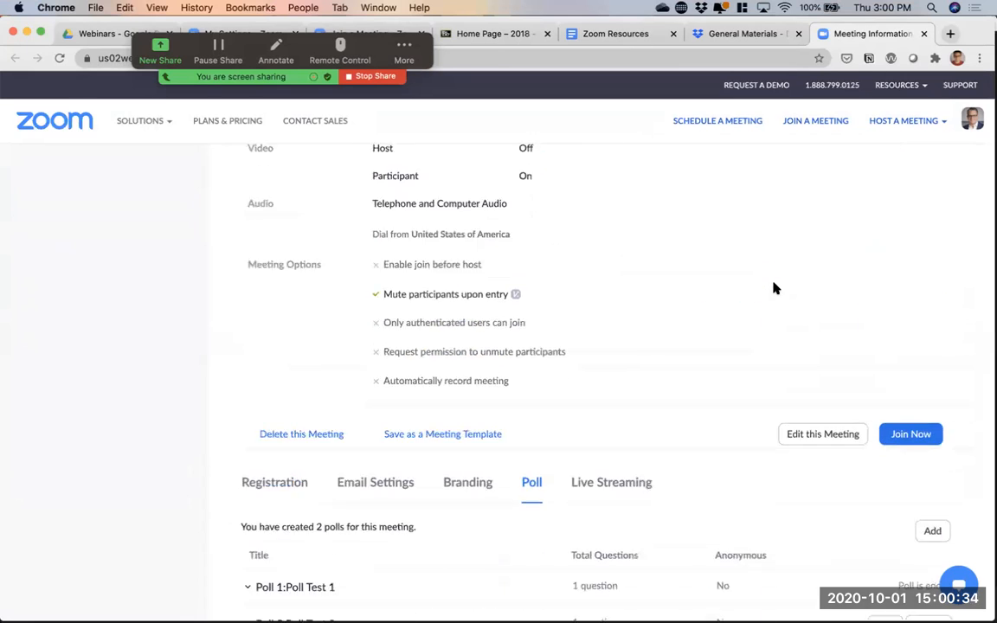
scroll(773, 288, "up", 10)
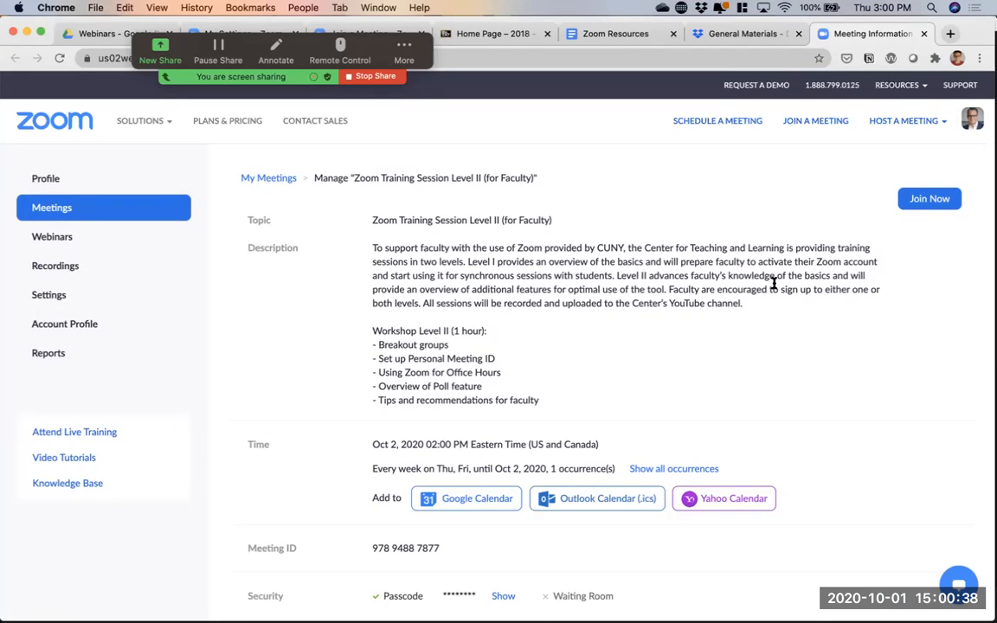
scroll(773, 283, "down", 1)
scroll(775, 288, "down", 10)
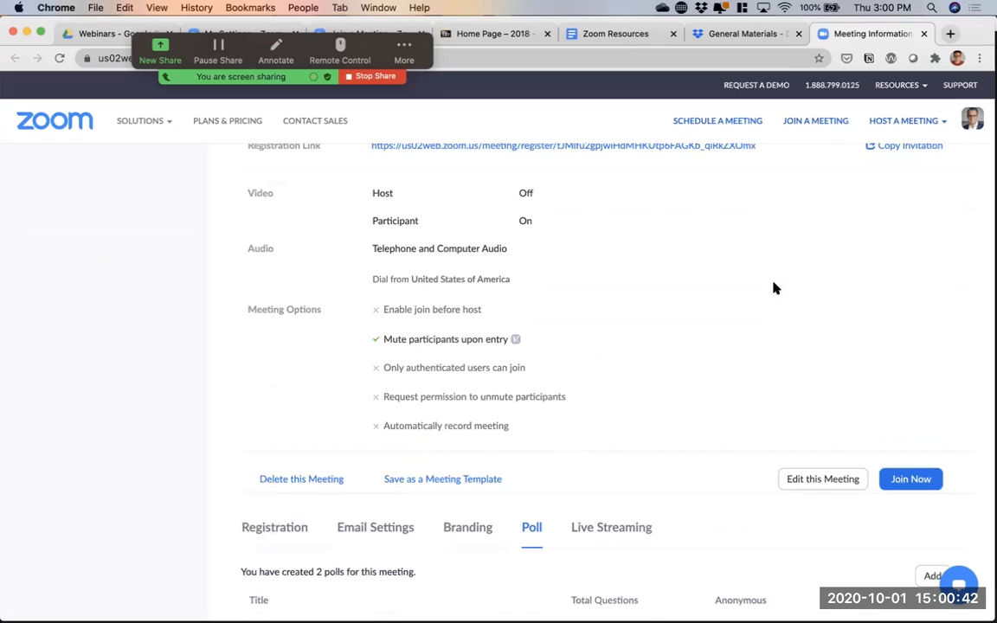
scroll(775, 288, "down", 5)
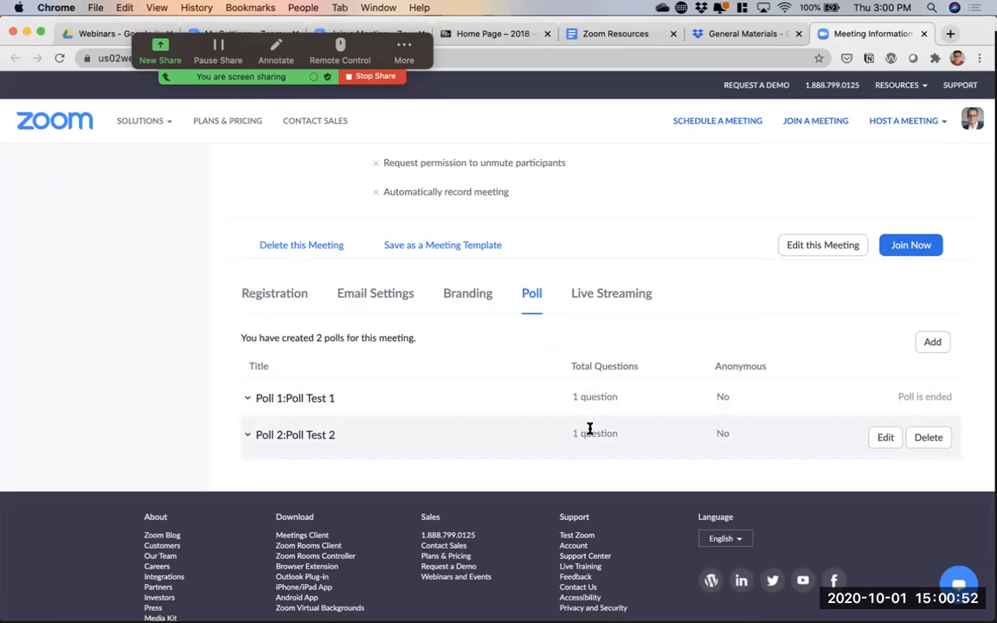
left_click(931, 341)
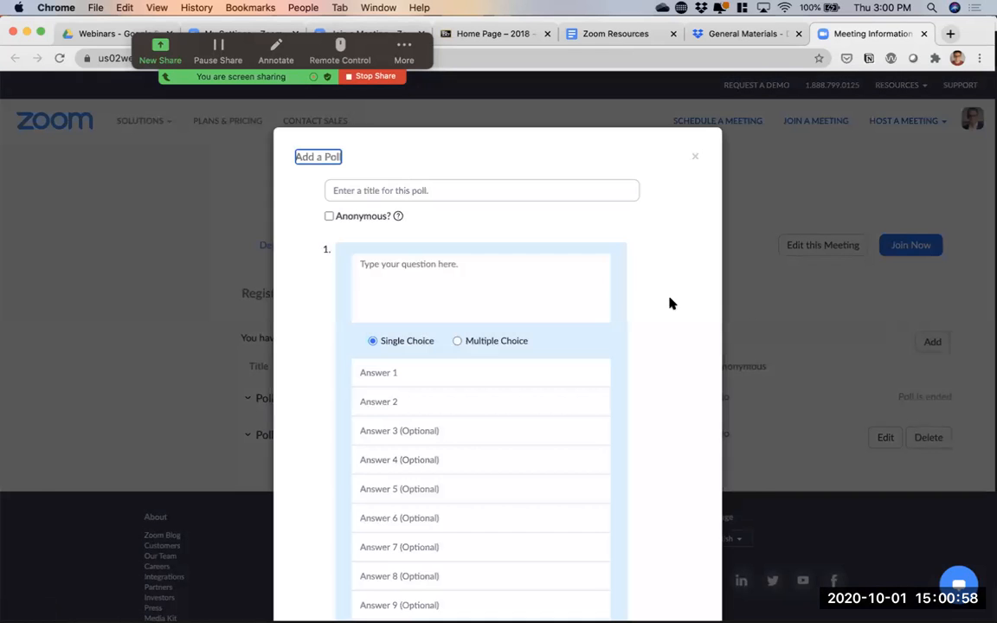
scroll(665, 329, "down", 2)
left_click(436, 170)
type("Test 3")
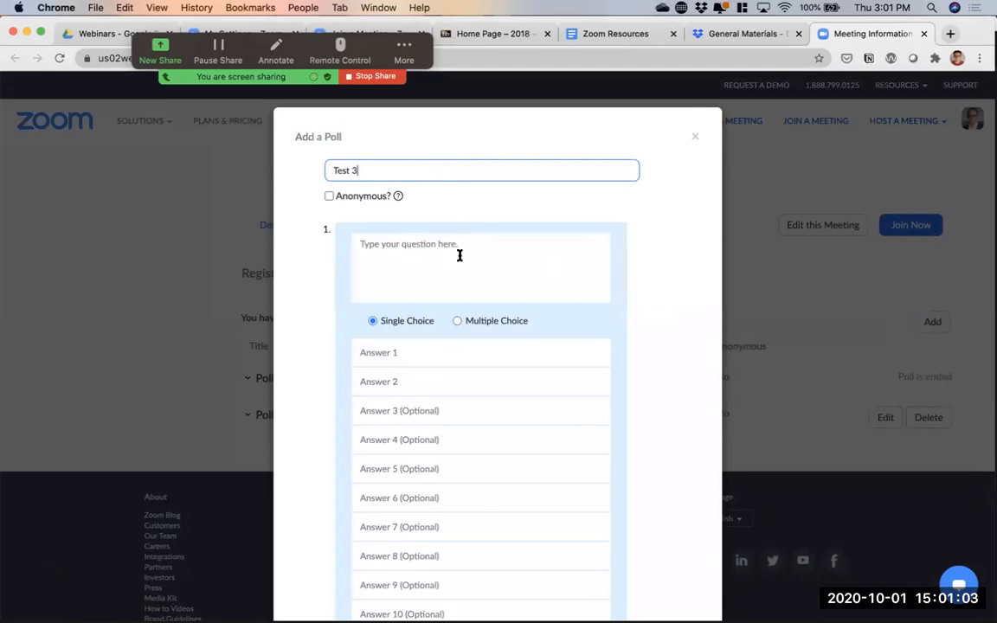
- Enter "What planet do we live in?" as the poll's first question
left_click(537, 250)
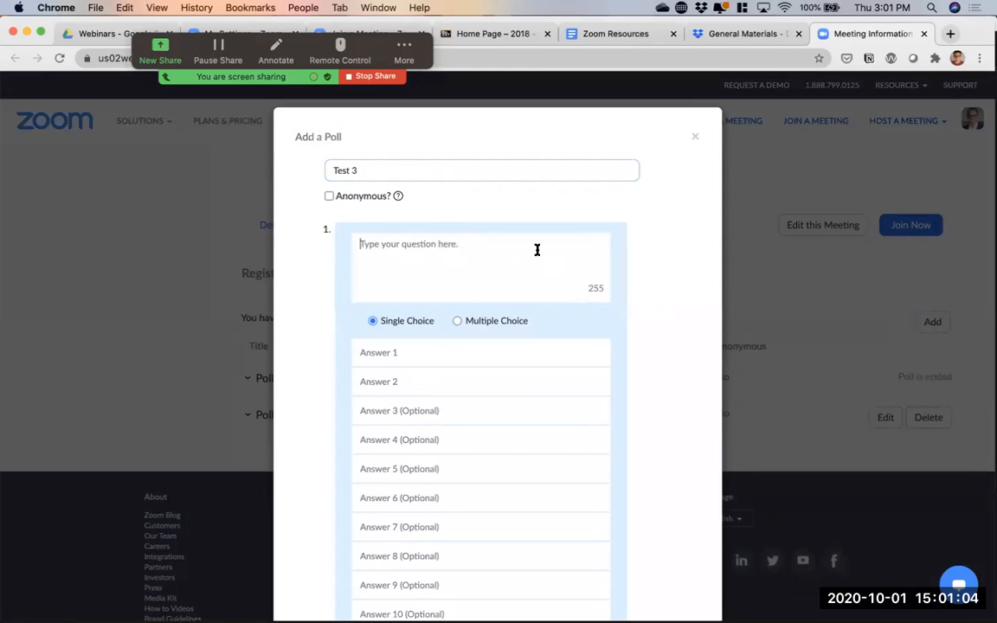
type("What color")
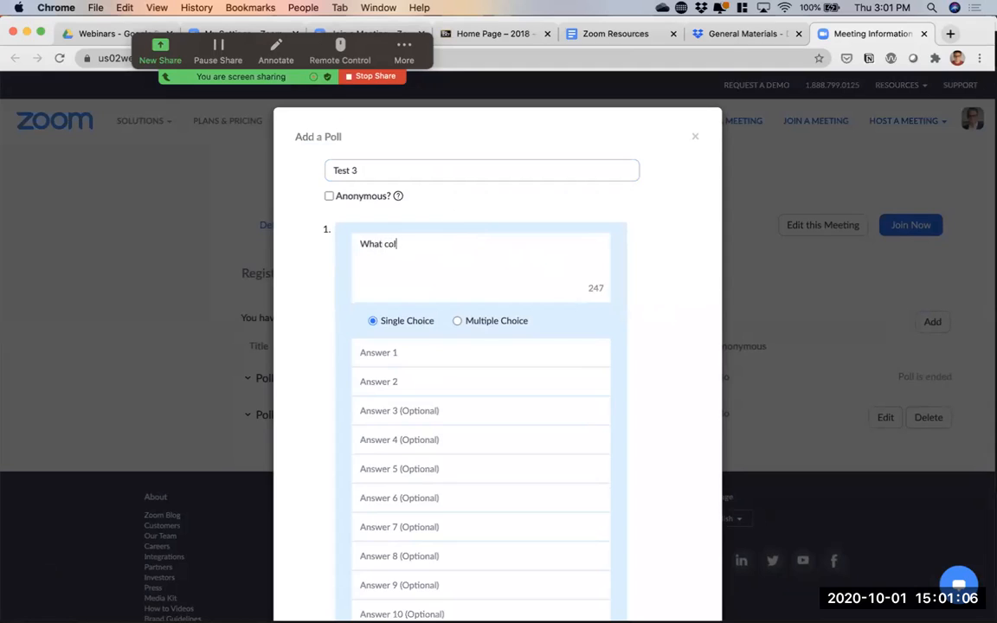
key("BackSpace")
key("BackSpace")
key("BackSpace")
type("planet do we live in?")
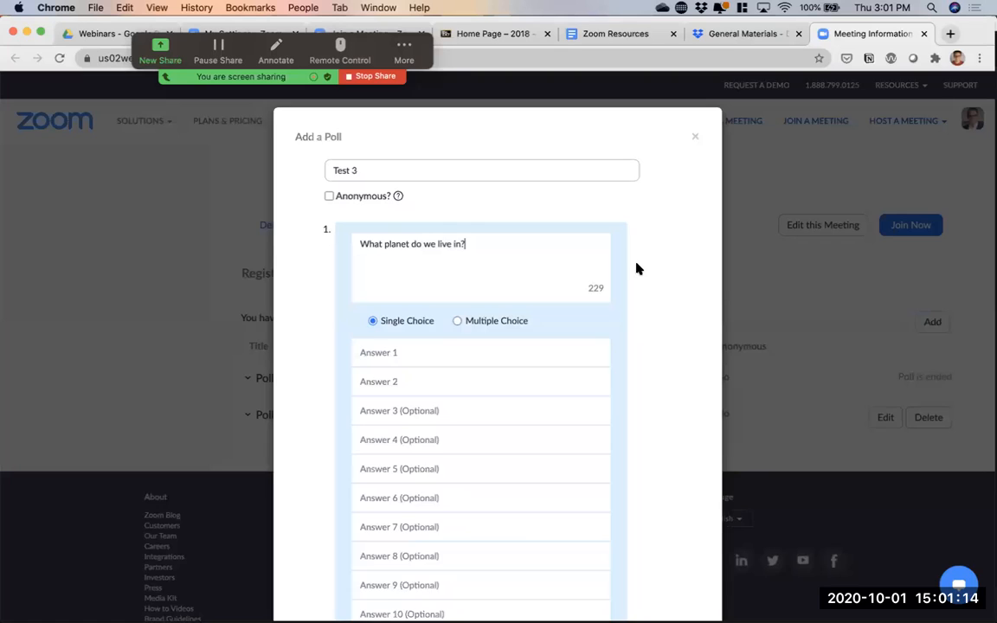
- Enter "Earth" and "Pluto" as the first two answers to the planet question
scroll(636, 268, "down", 1)
scroll(636, 264, "down", 2)
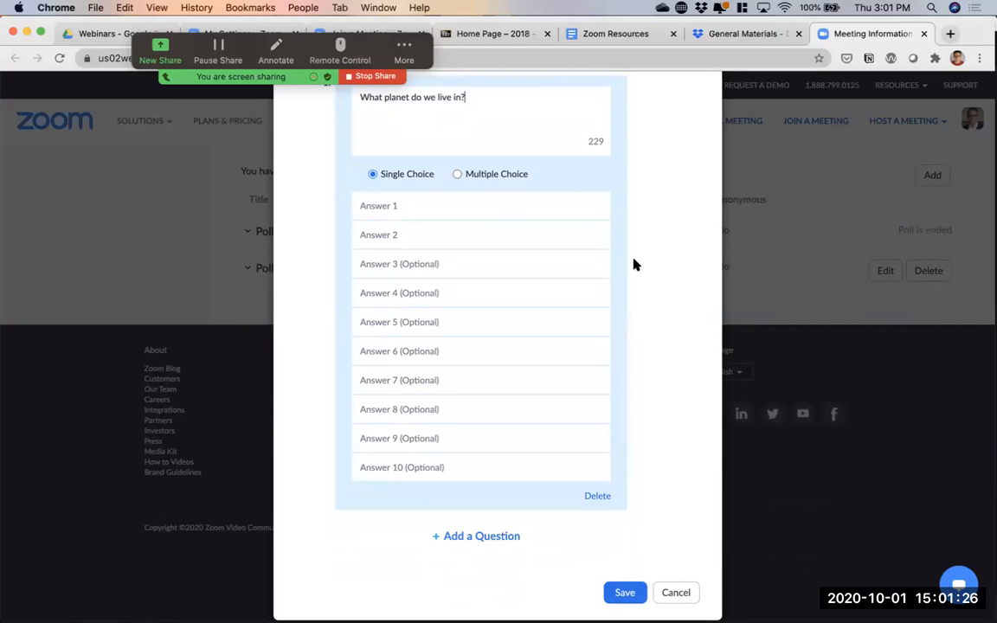
scroll(329, 187, "up", 2)
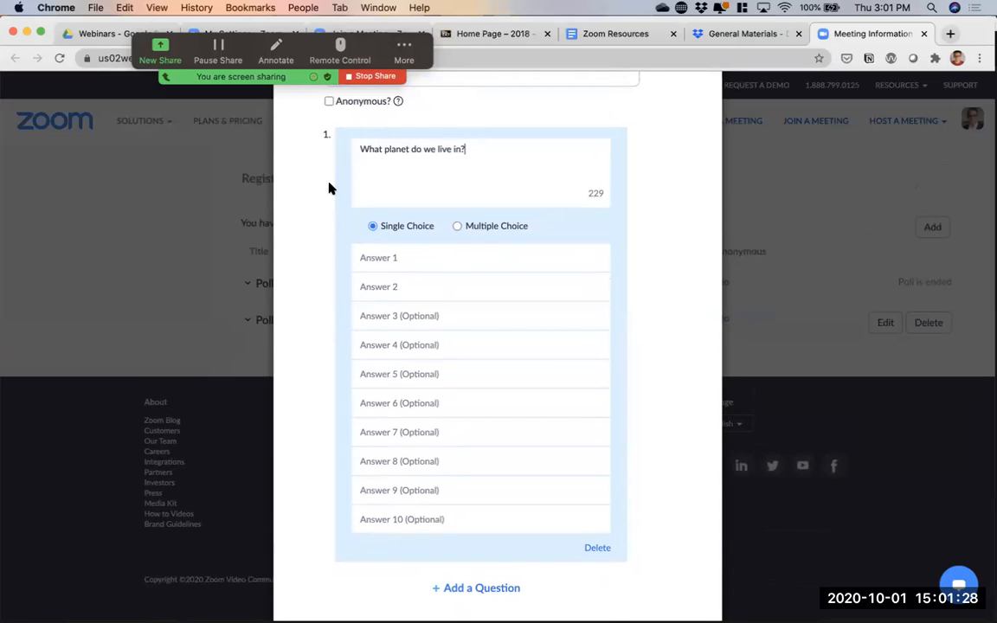
scroll(329, 188, "down", 1)
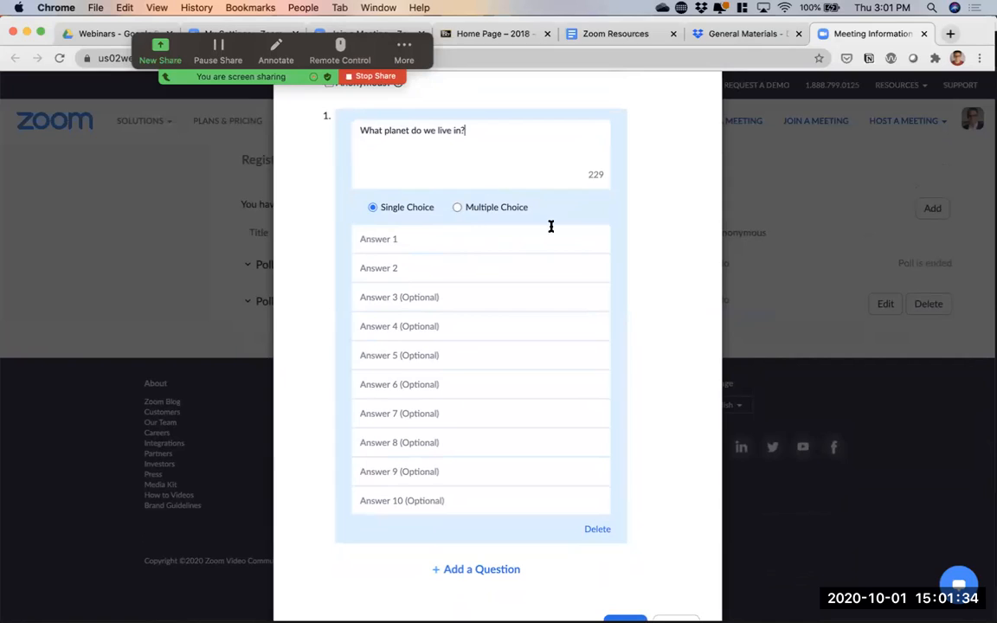
left_click(471, 240)
type("Plna")
key("BackSpace")
key("BackSpace")
key("BackSpace")
key("BackSpace")
type("Earth")
key("Tab")
type("Pluto")
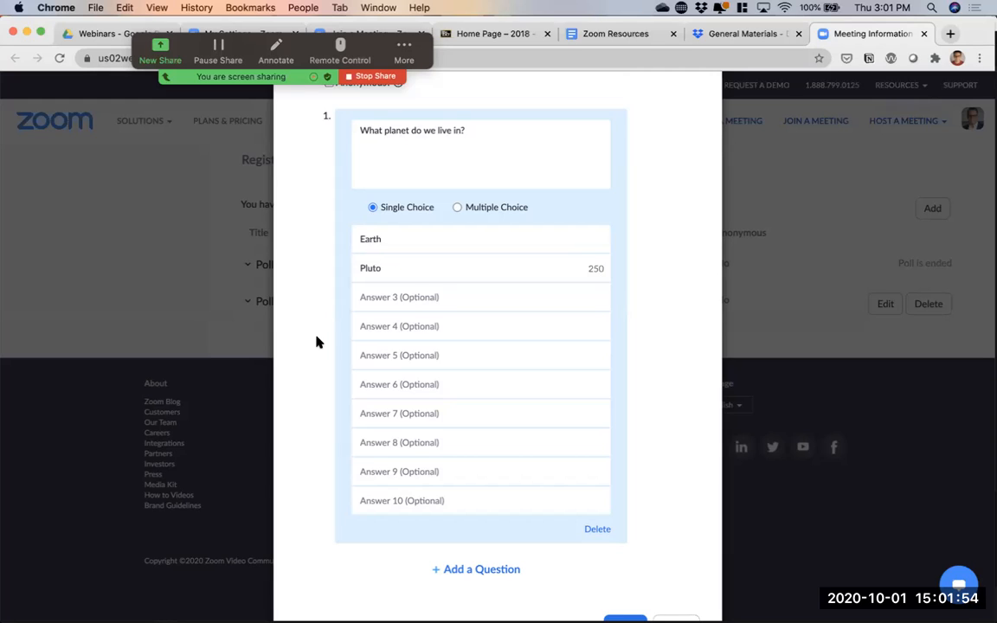
- Add a blank second question to the poll, look over its answer fields, and delete that question
scroll(317, 342, "down", 1)
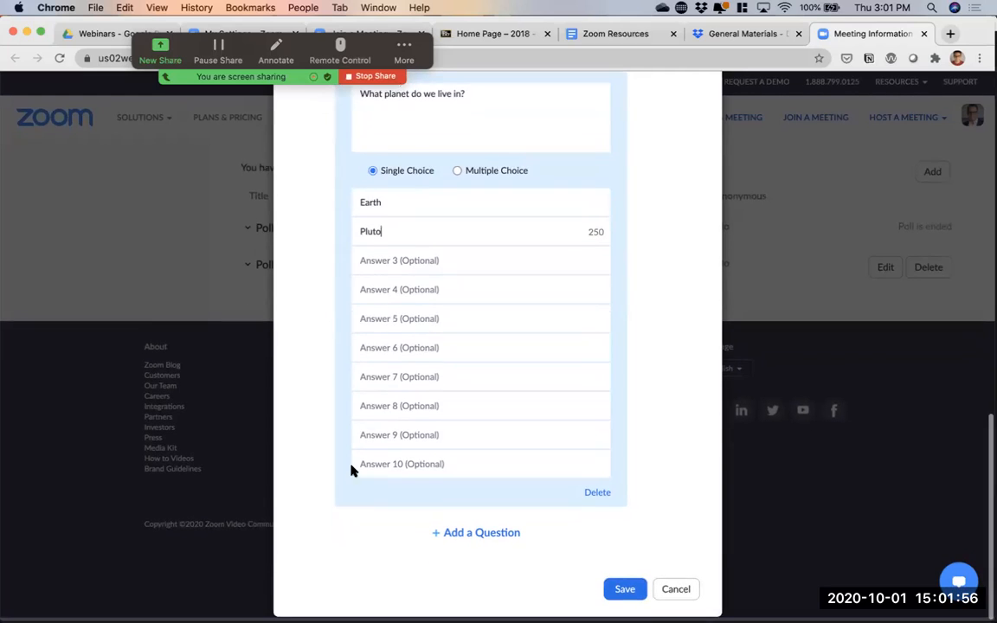
left_click(482, 543)
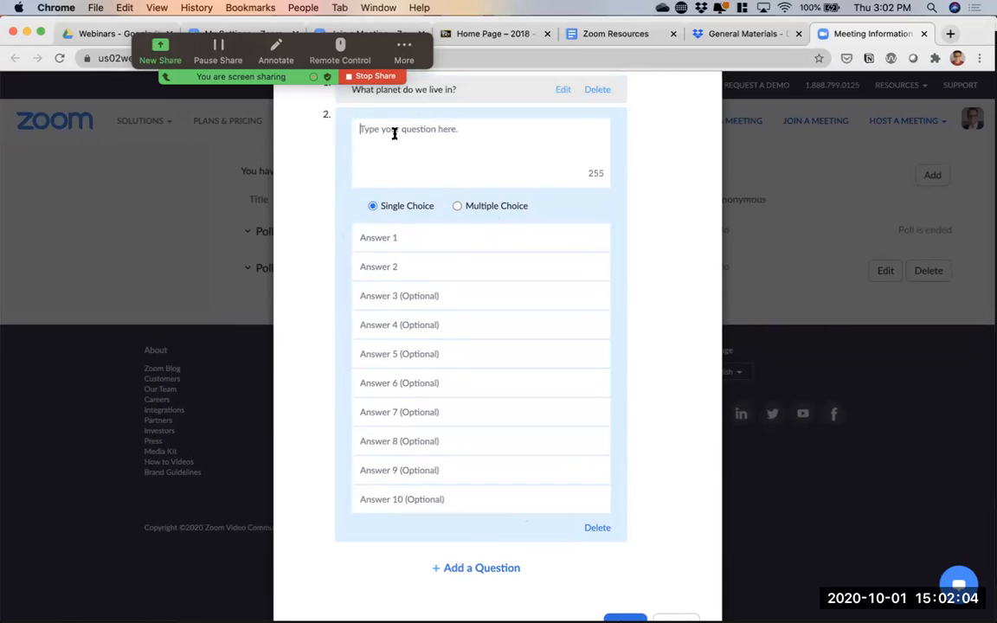
left_click(385, 238)
left_click(397, 293)
left_click(429, 500)
left_click(411, 242)
scroll(277, 333, "down", 2)
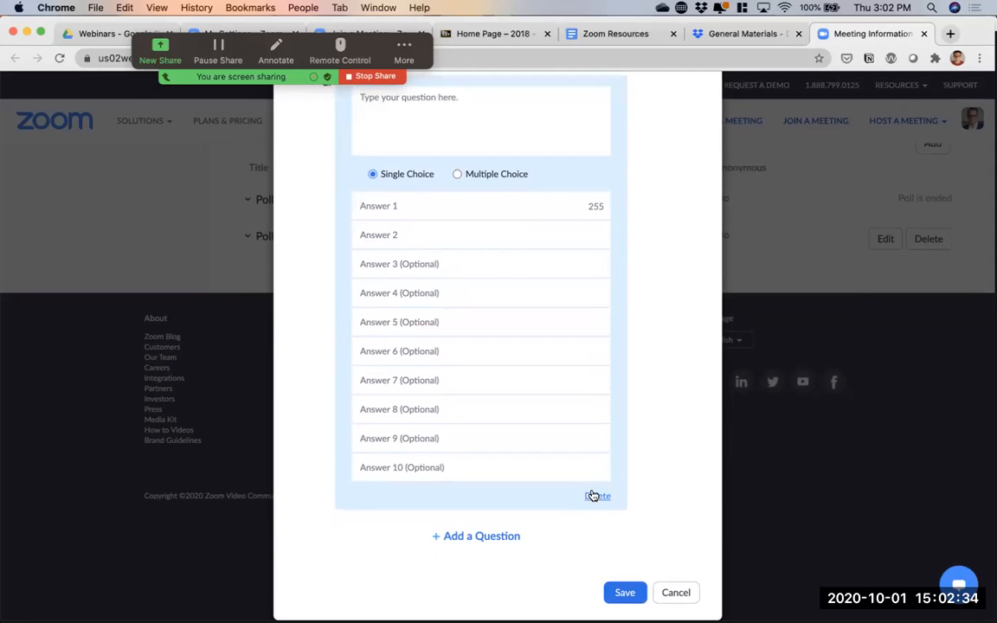
left_click(592, 496)
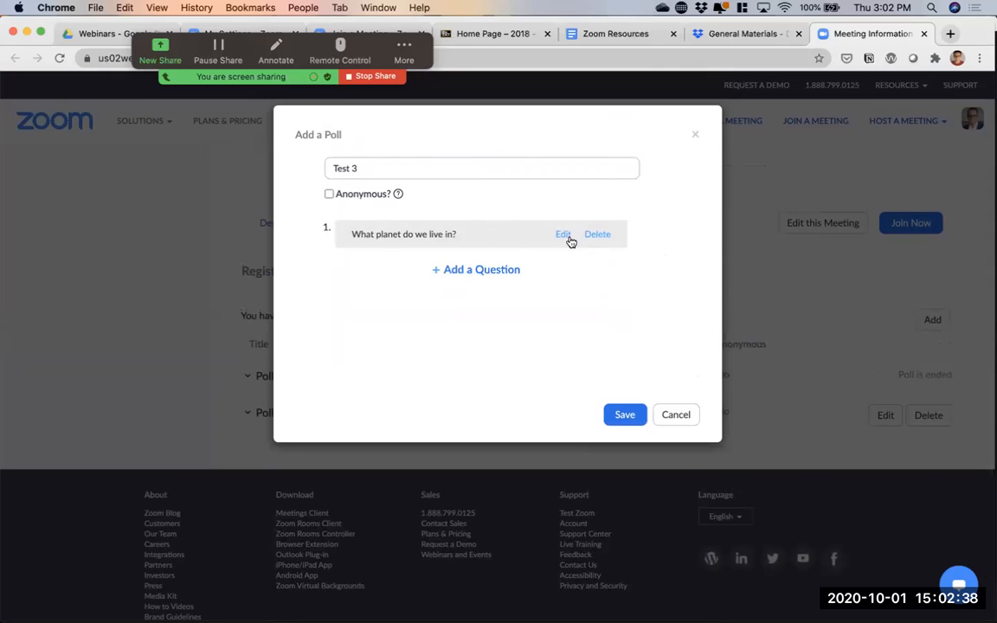
- Save the Test 3 poll and review the meeting's list of polls
left_click(623, 415)
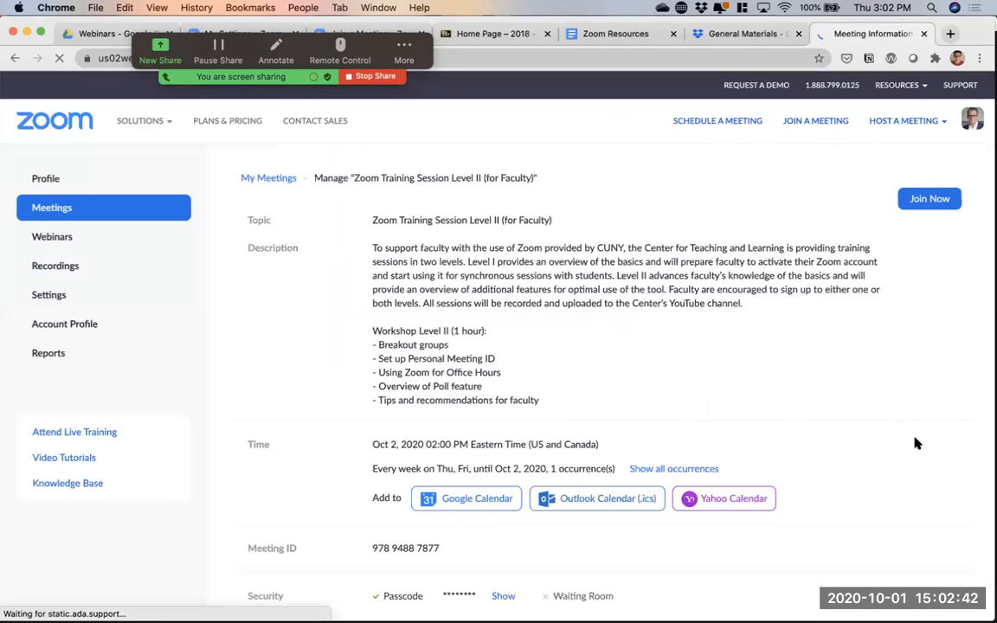
scroll(914, 438, "down", 10)
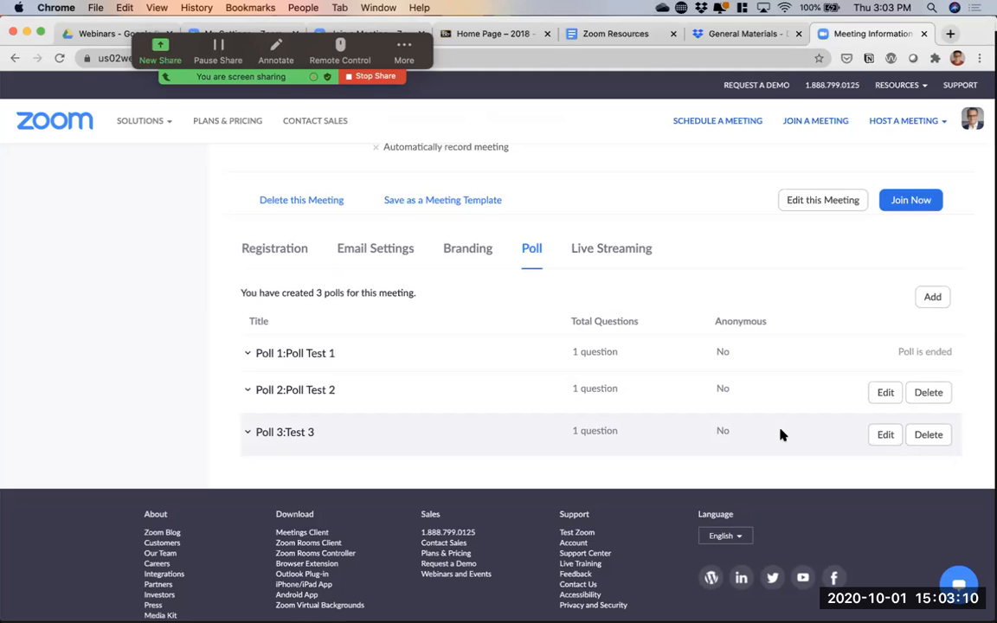
scroll(773, 435, "up", 10)
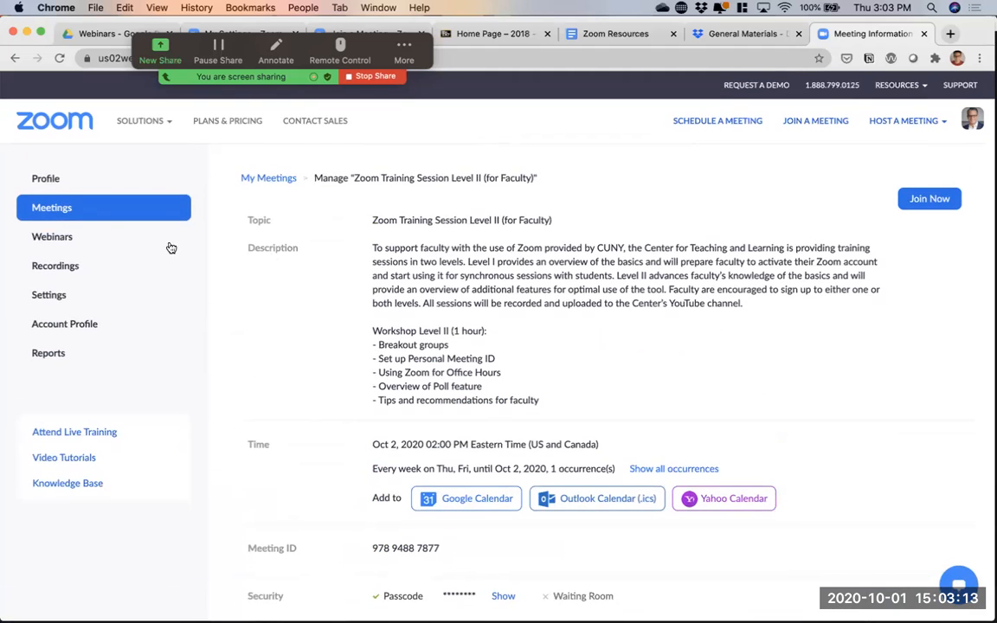
- Open the Oct 3 FYS101 meeting from the upcoming meetings and examine its poll section
left_click(69, 208)
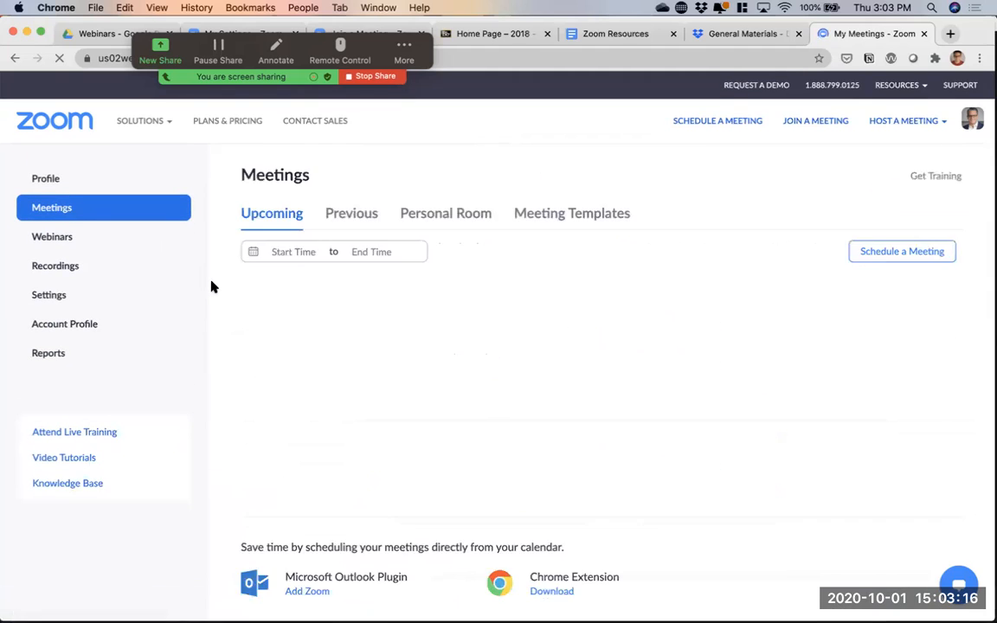
scroll(212, 286, "down", 10)
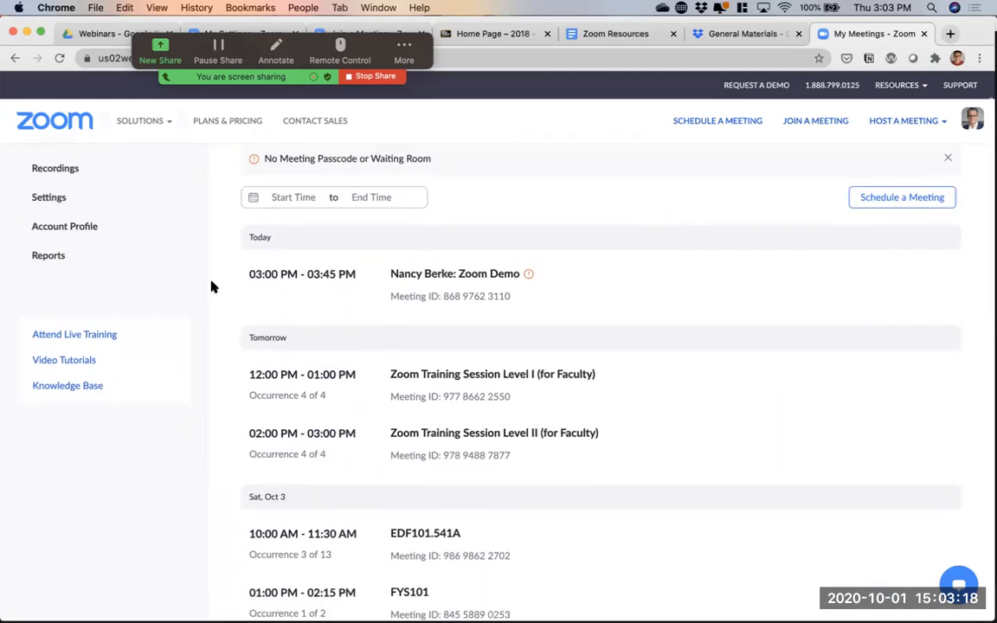
mouse_move(405, 285)
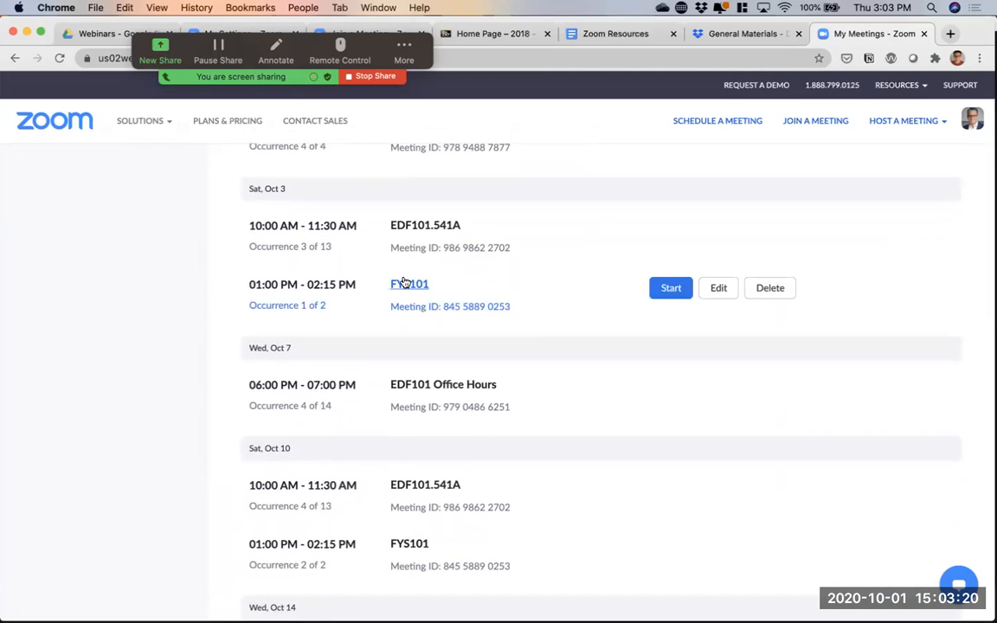
left_click(407, 285)
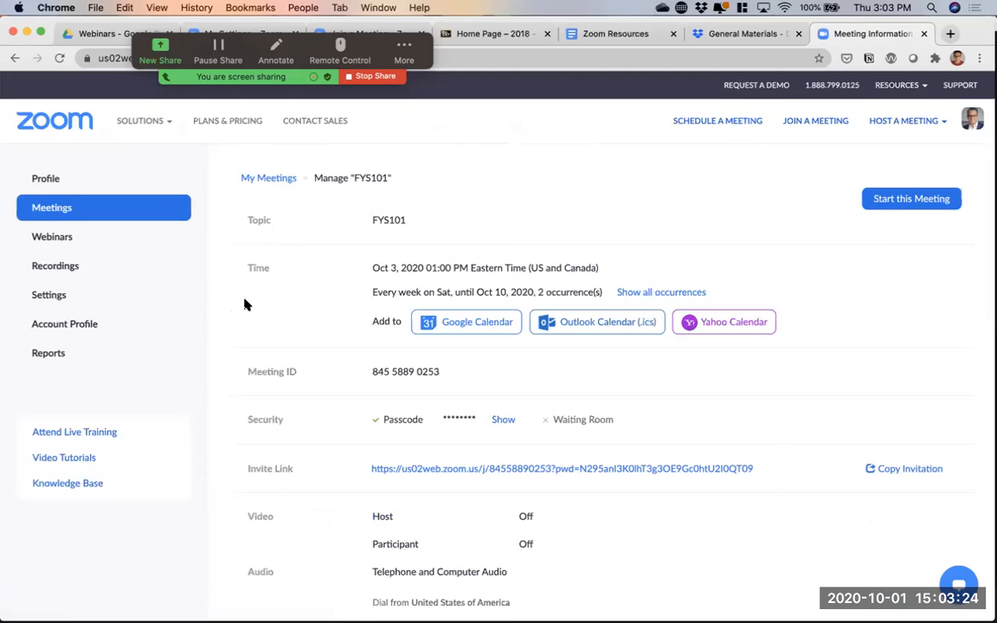
scroll(245, 303, "down", 2)
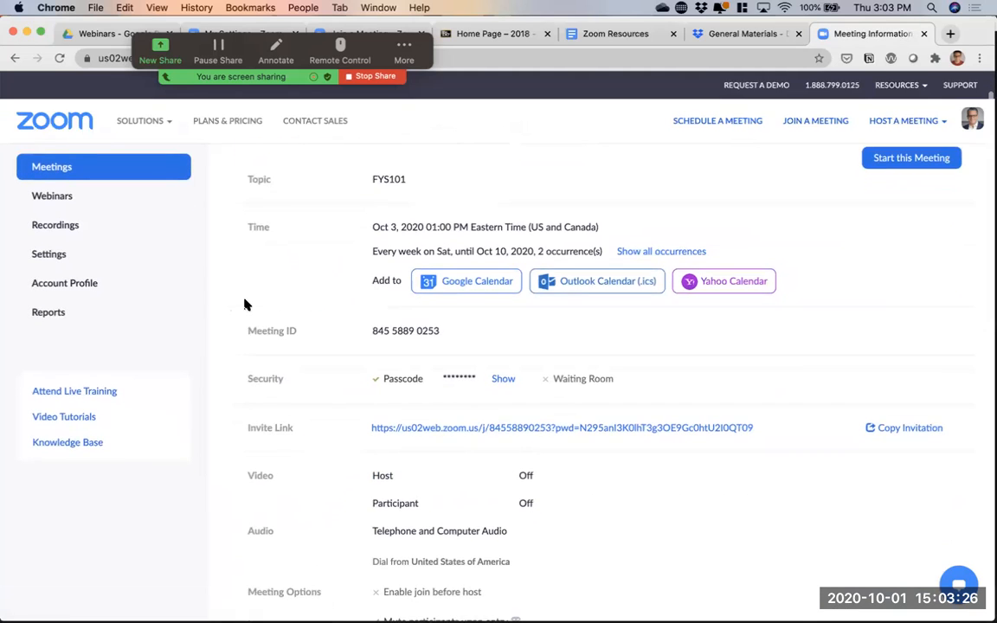
scroll(245, 304, "down", 10)
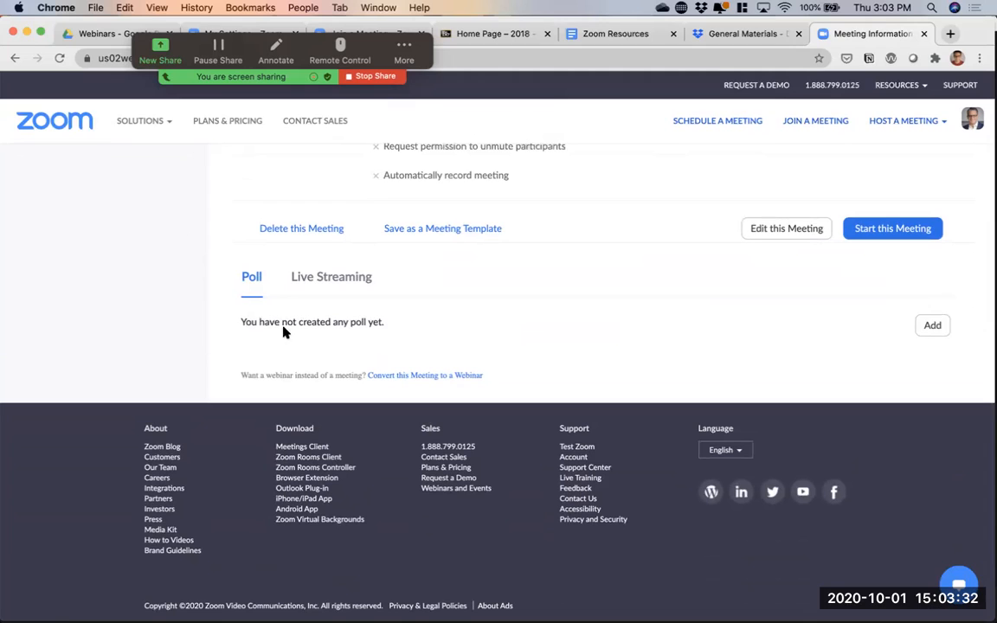
left_click_drag(240, 325, 374, 320)
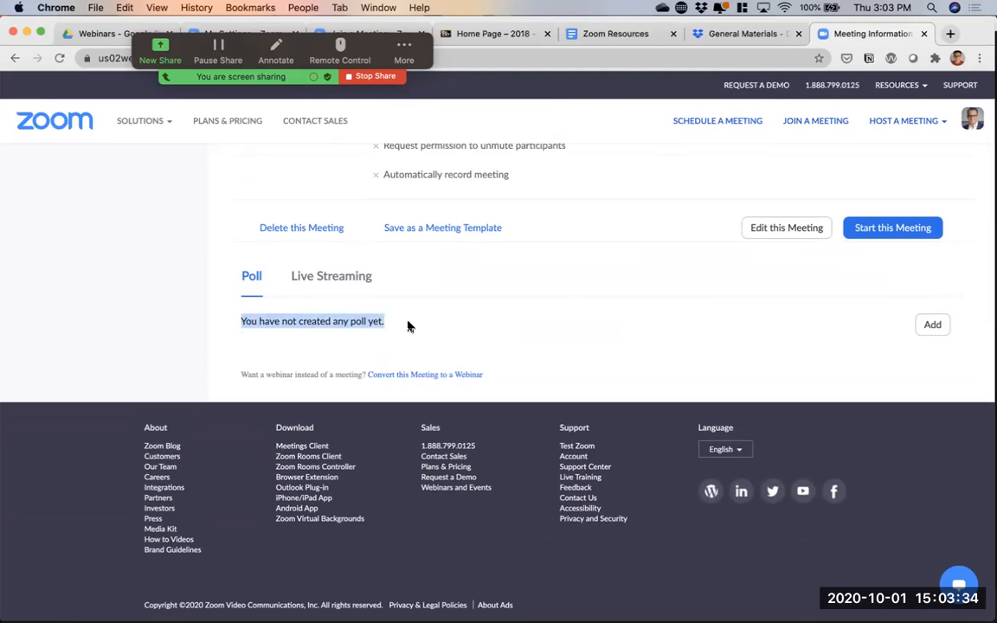
left_click(496, 324)
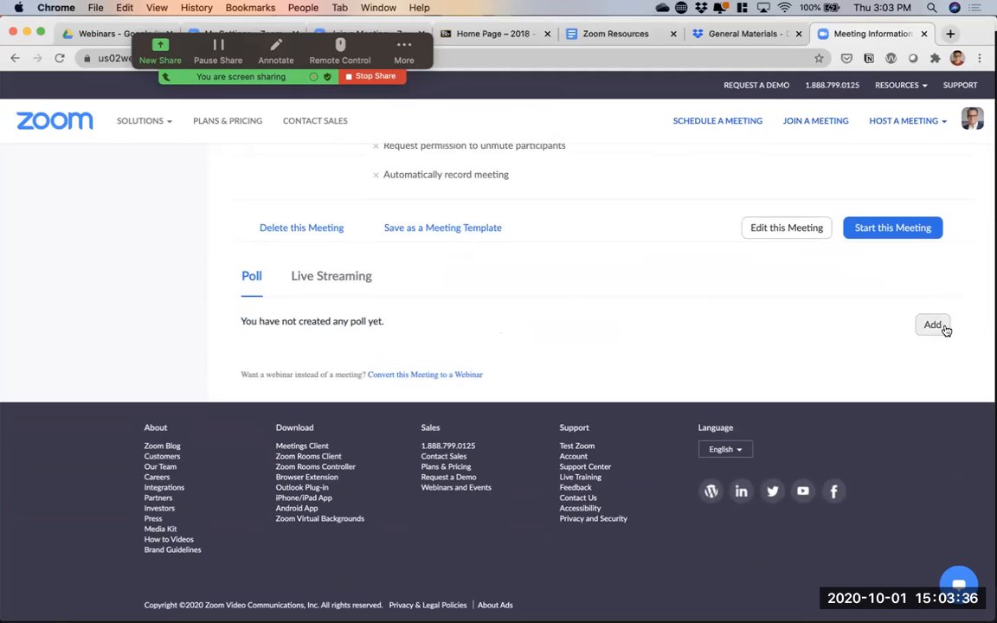
- Open a blank poll form for the FYS101 meeting, look over its question and answer fields, and close it unsaved
left_click(934, 325)
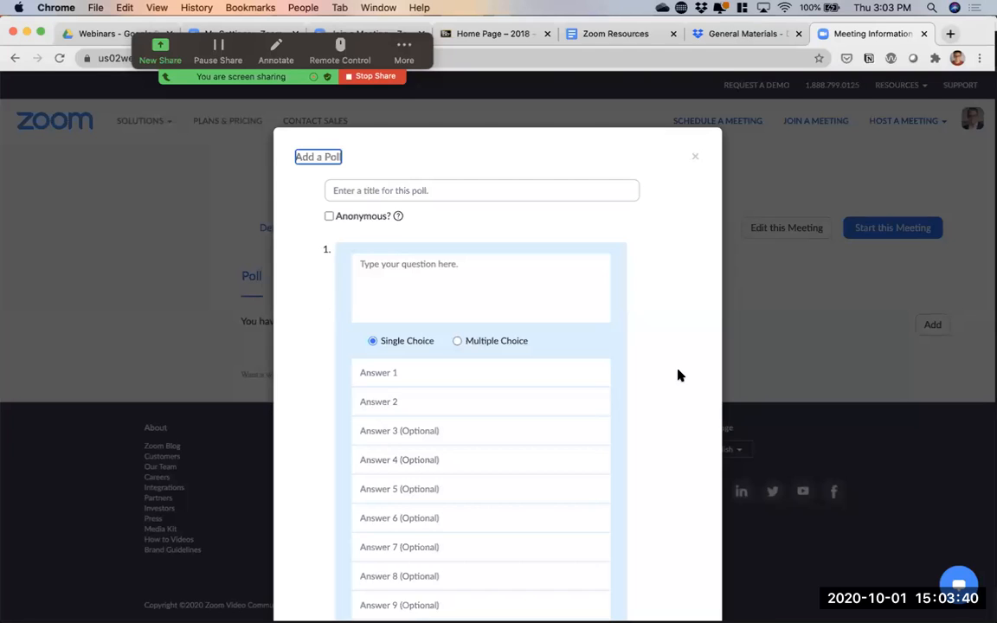
scroll(678, 375, "down", 3)
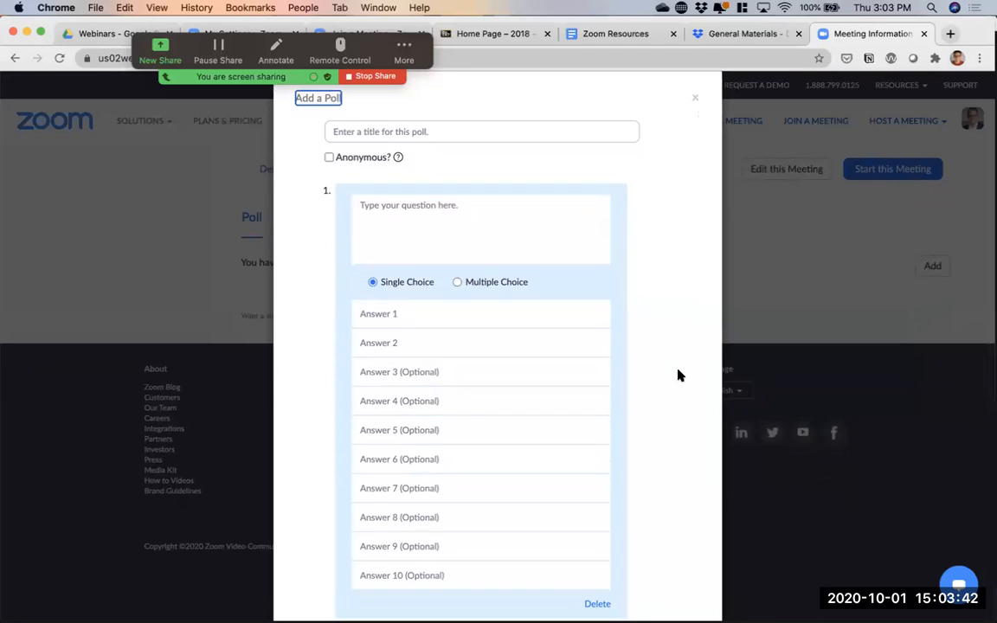
left_click(694, 101)
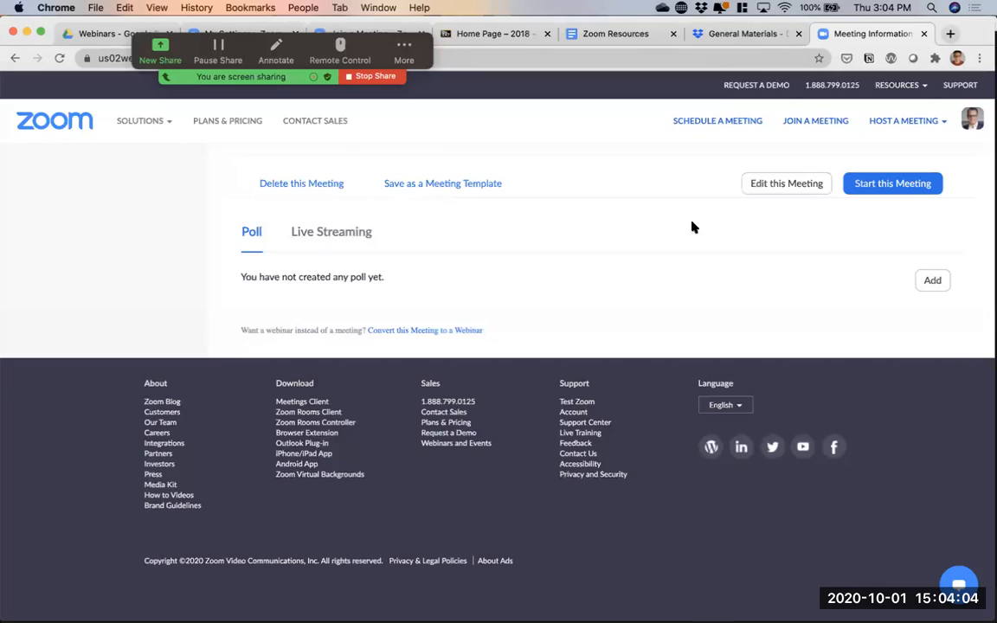
- Switch to the live Zoom meeting, view the Poll Test 1 results, and close the Polls window
key("ctrl+Up")
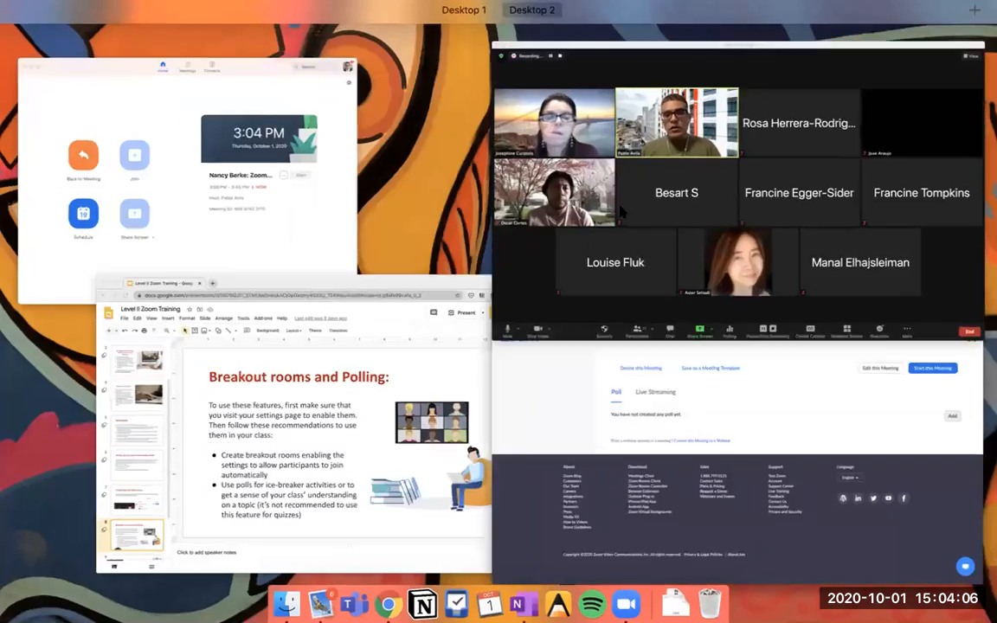
left_click(636, 249)
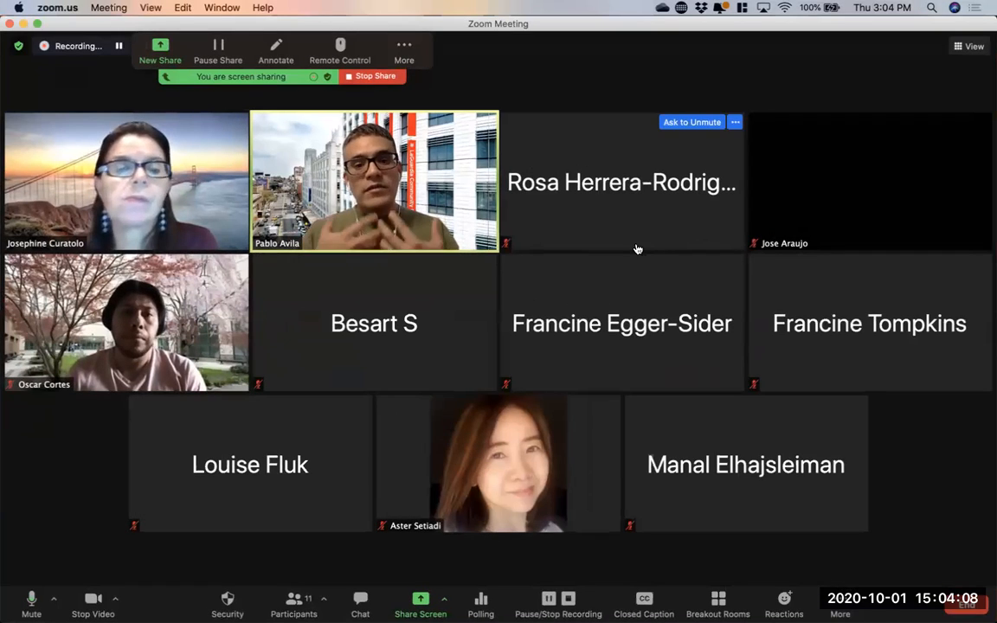
left_click(471, 602)
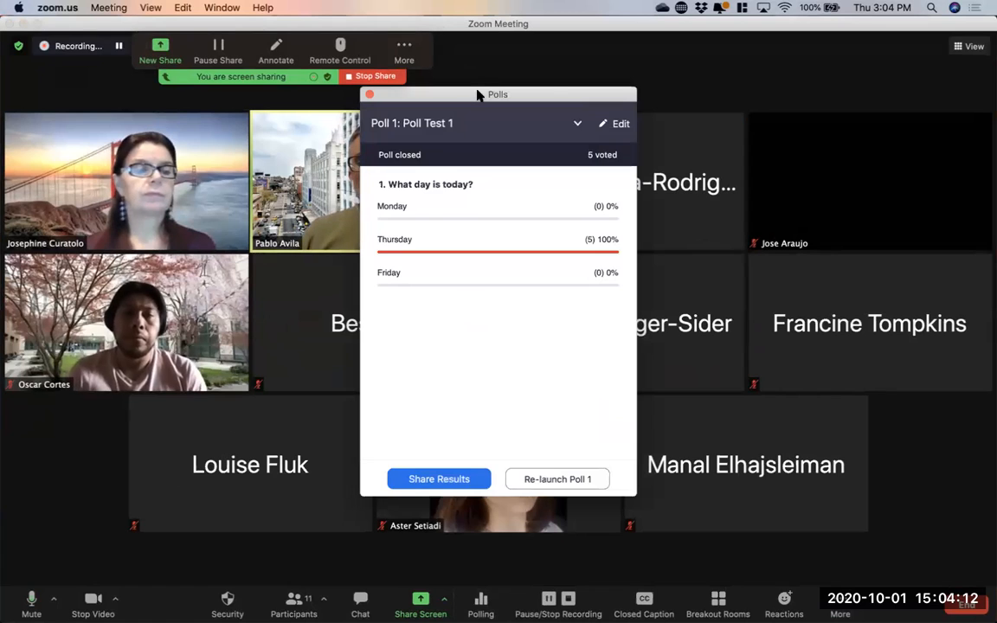
left_click_drag(477, 94, 699, 91)
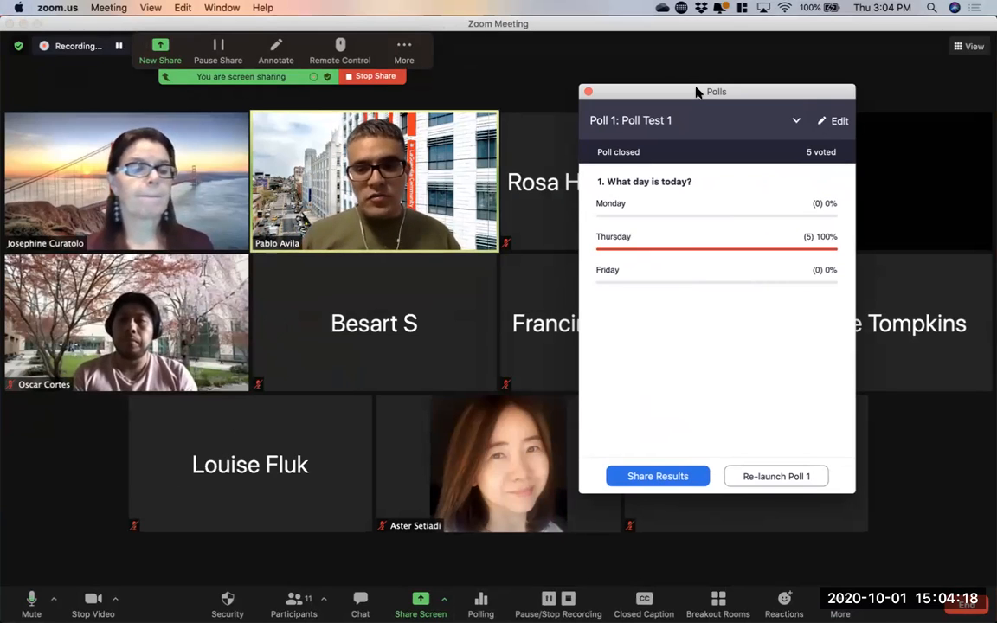
left_click(588, 92)
- Return to FYS101 in the web portal, examine and try the Anonymous option in a new poll, and close the form unsaved
key("ctrl+Up")
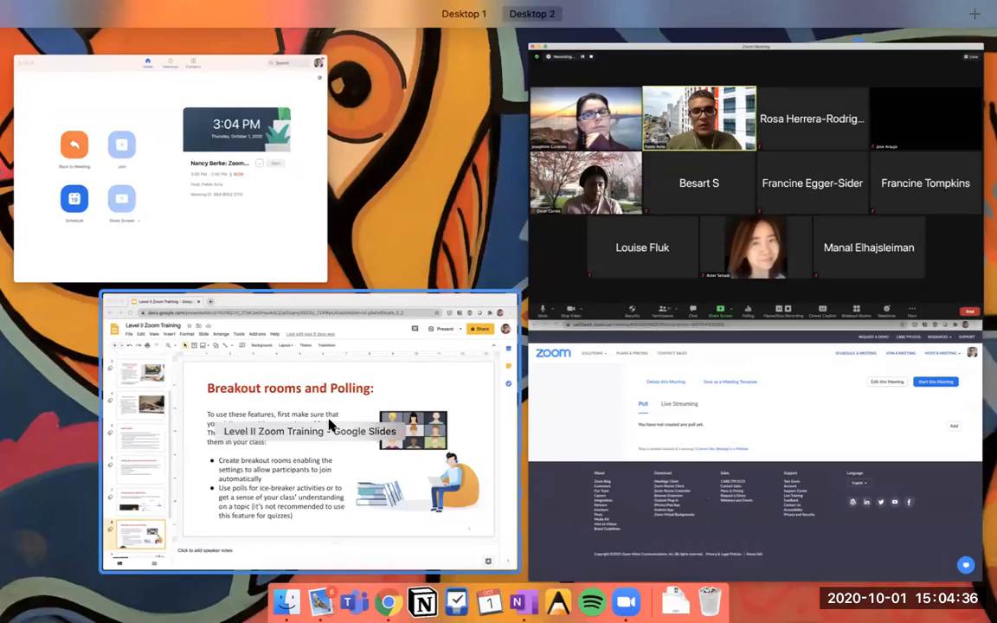
left_click(549, 352)
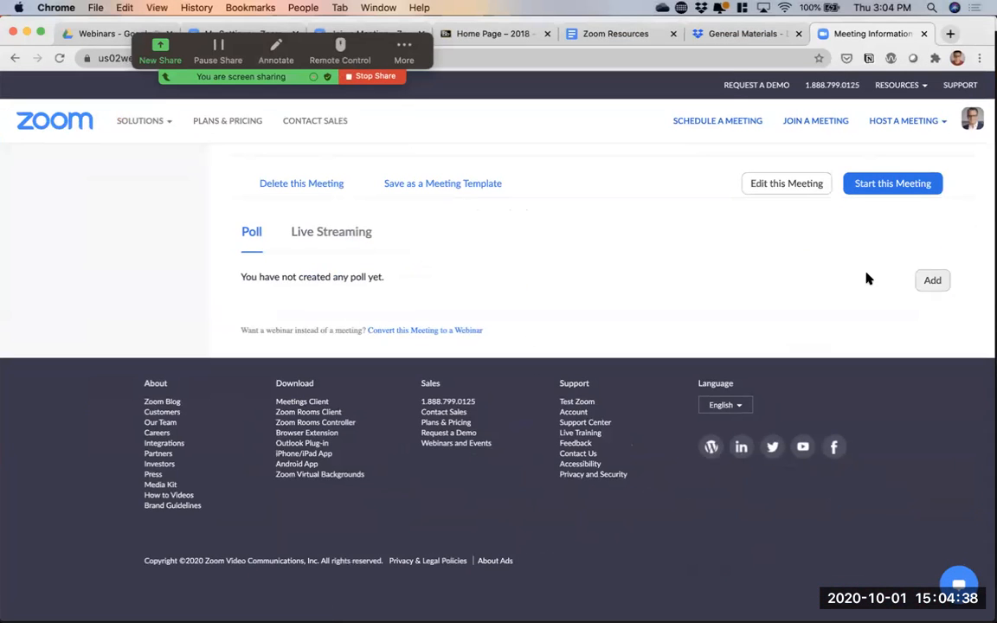
left_click(932, 280)
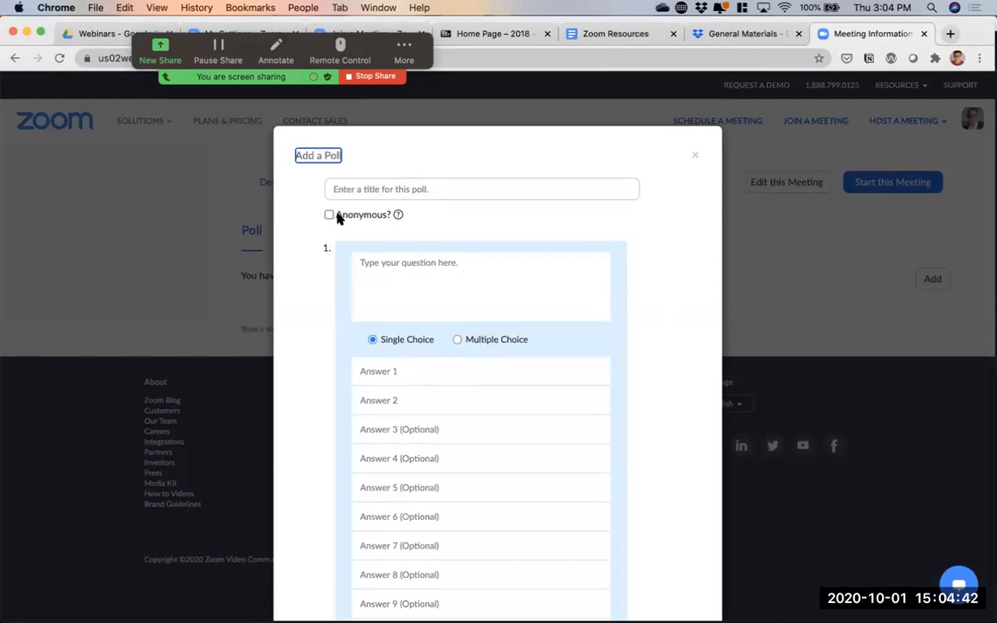
mouse_move(397, 217)
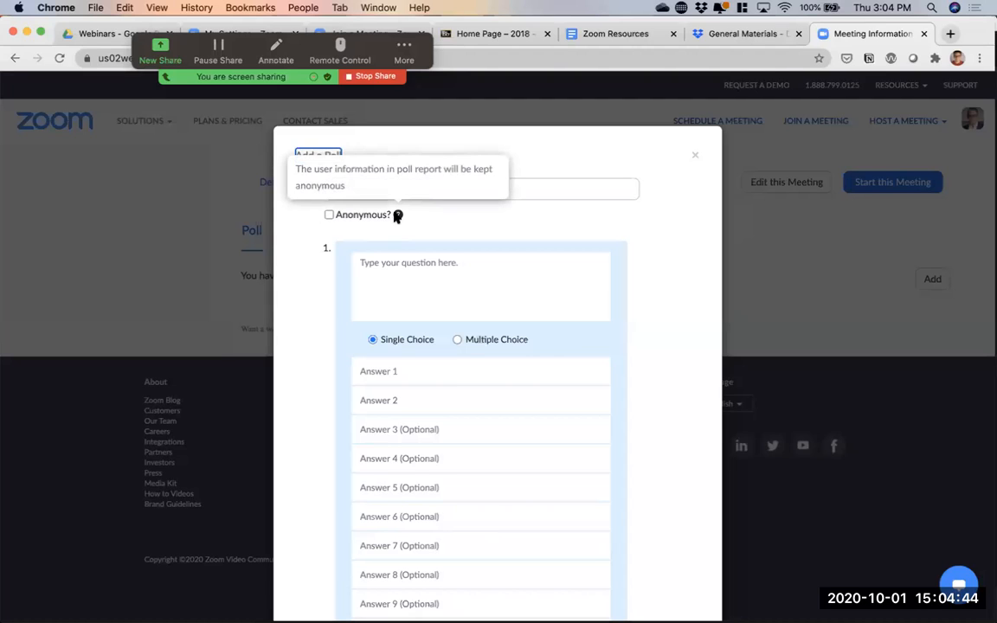
left_click(347, 216)
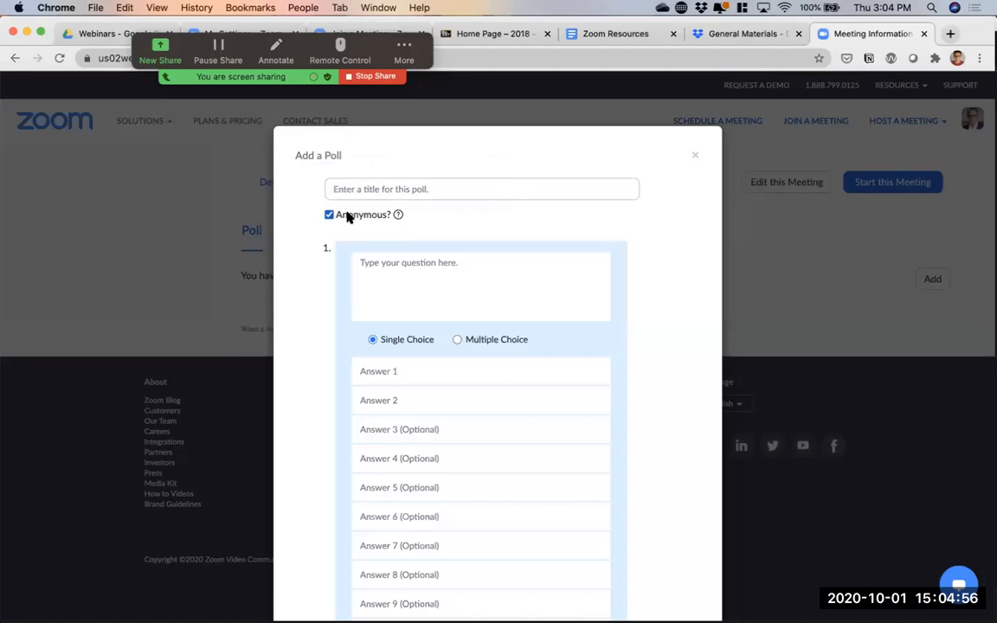
left_click(345, 216)
left_click(694, 158)
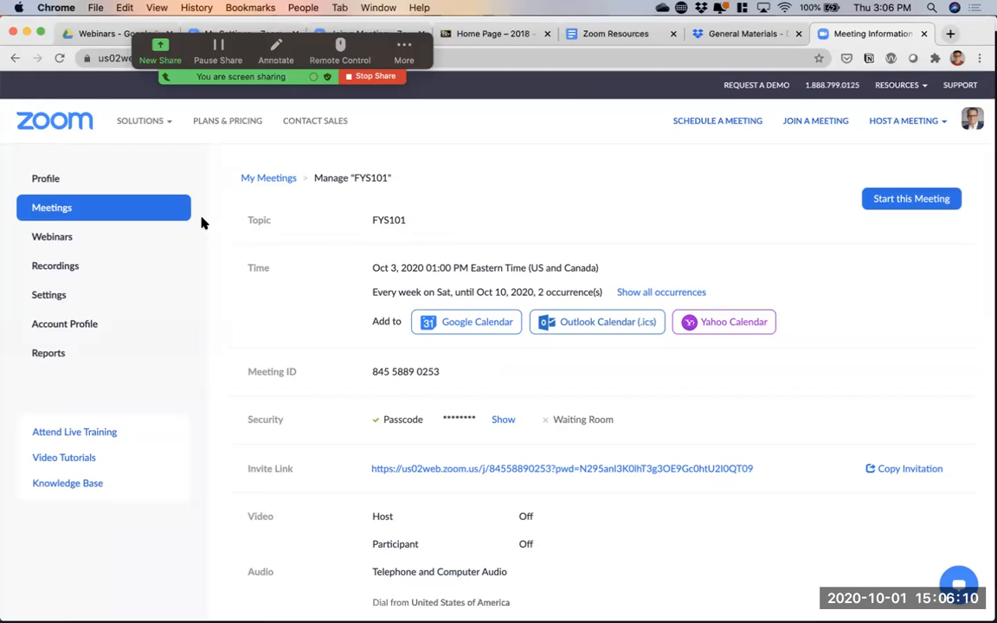
- Open the meeting usage reports, set the report type to Poll Report, and examine the maximum report duration note
left_click(42, 356)
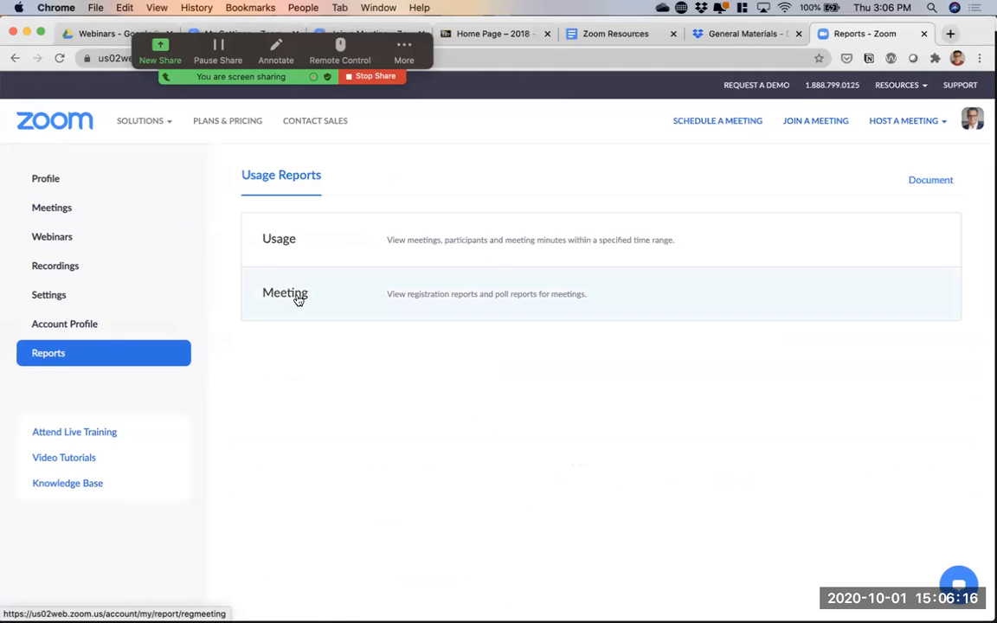
left_click(326, 296)
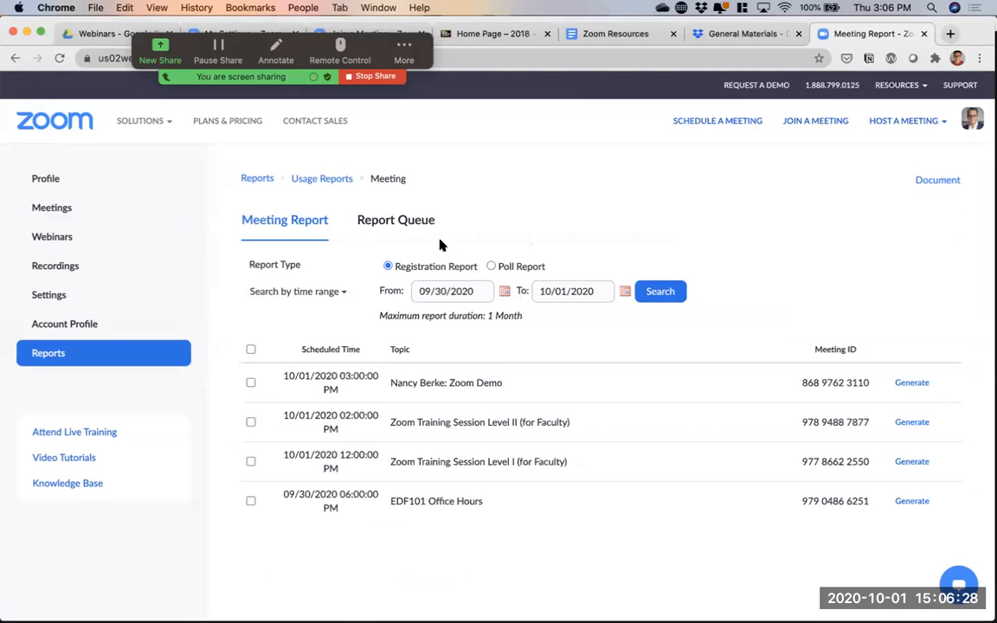
left_click(491, 268)
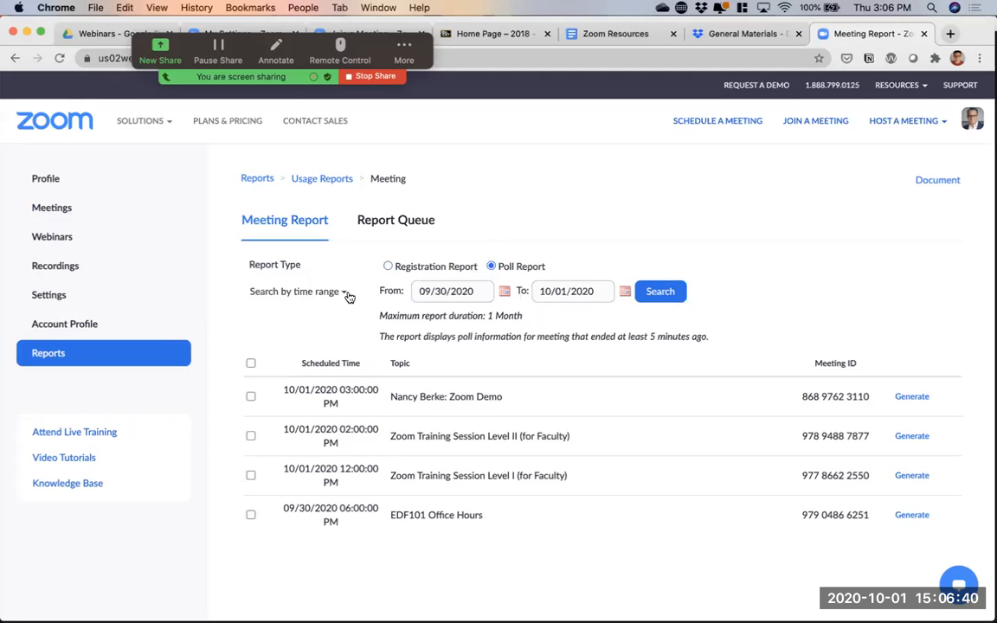
left_click_drag(380, 316, 526, 320)
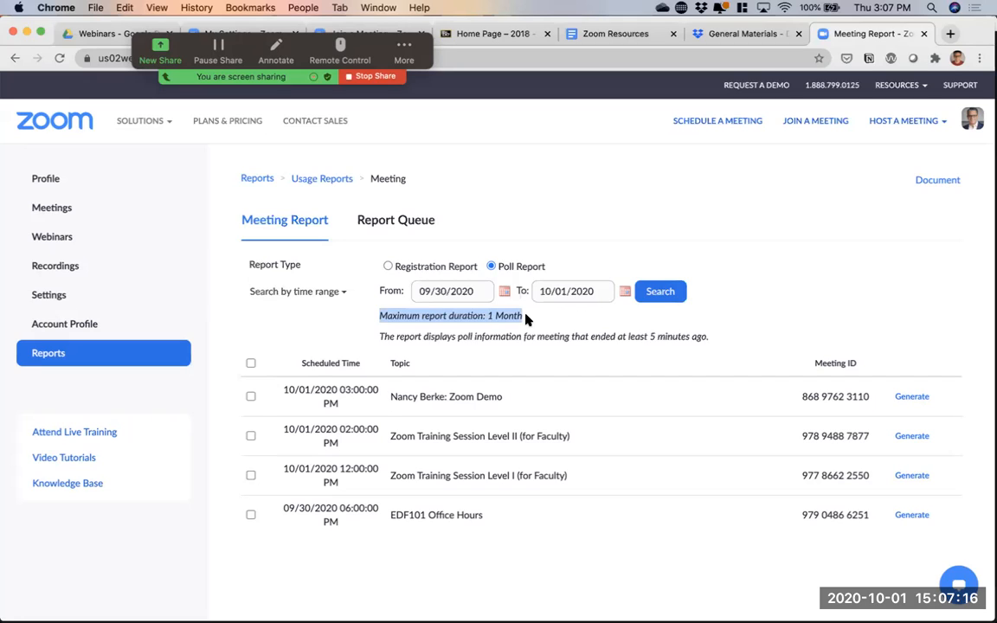
left_click(524, 317)
left_click_drag(522, 317, 374, 317)
left_click(386, 319)
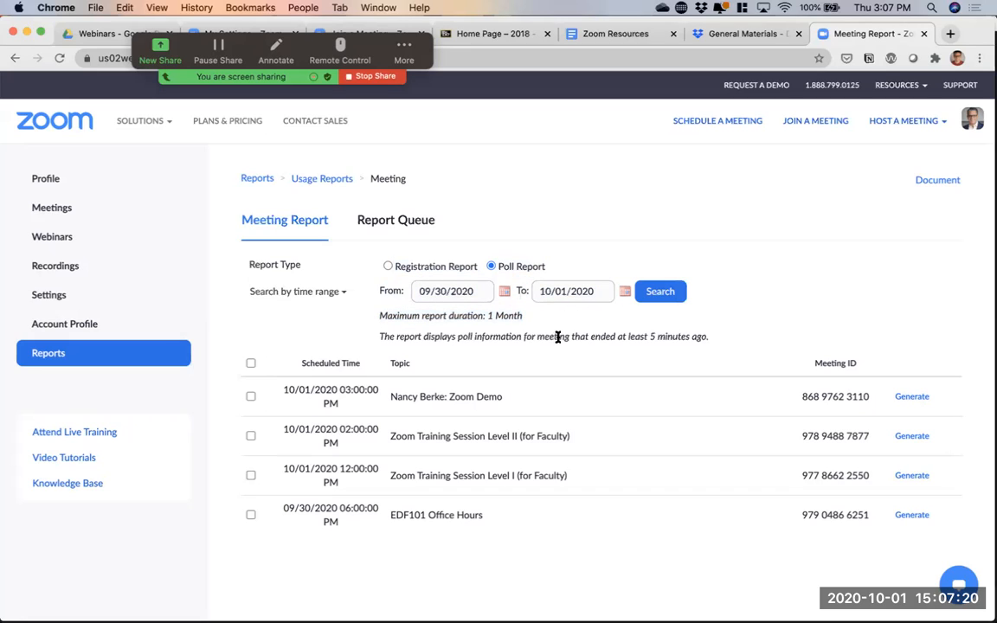
- Generate the report for the 10/01/2020 02:00 PM Zoom Training Session Level II (for Faculty), including all registrants
left_click_drag(389, 437, 866, 431)
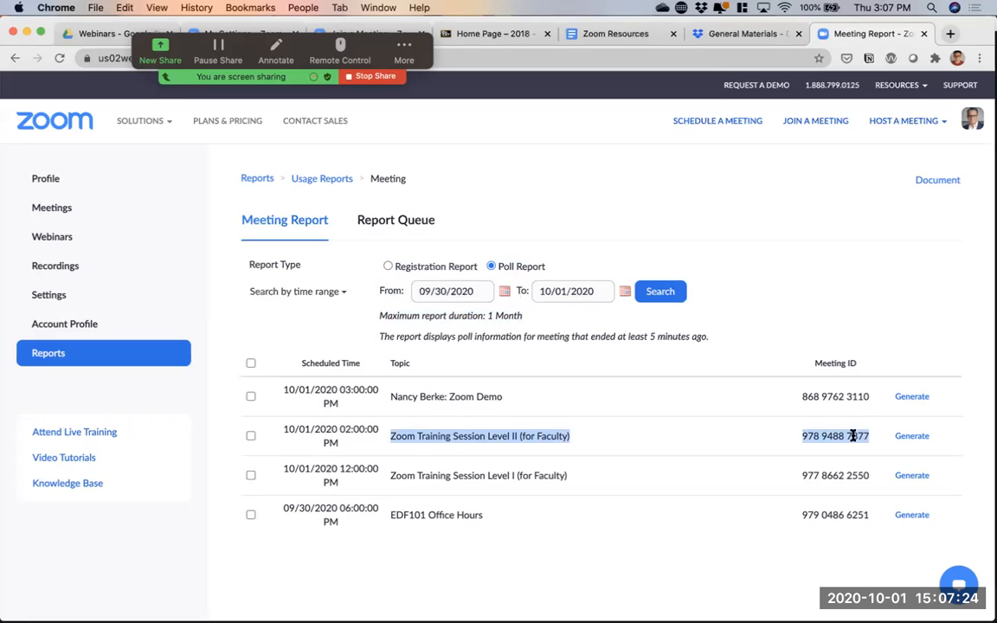
left_click(930, 439)
left_click(917, 438)
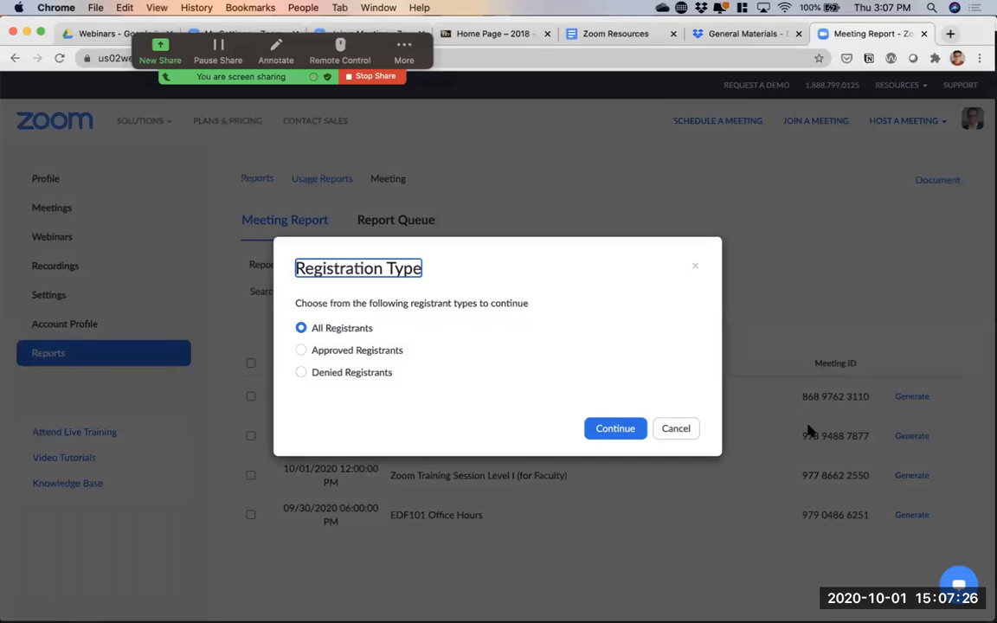
left_click(616, 431)
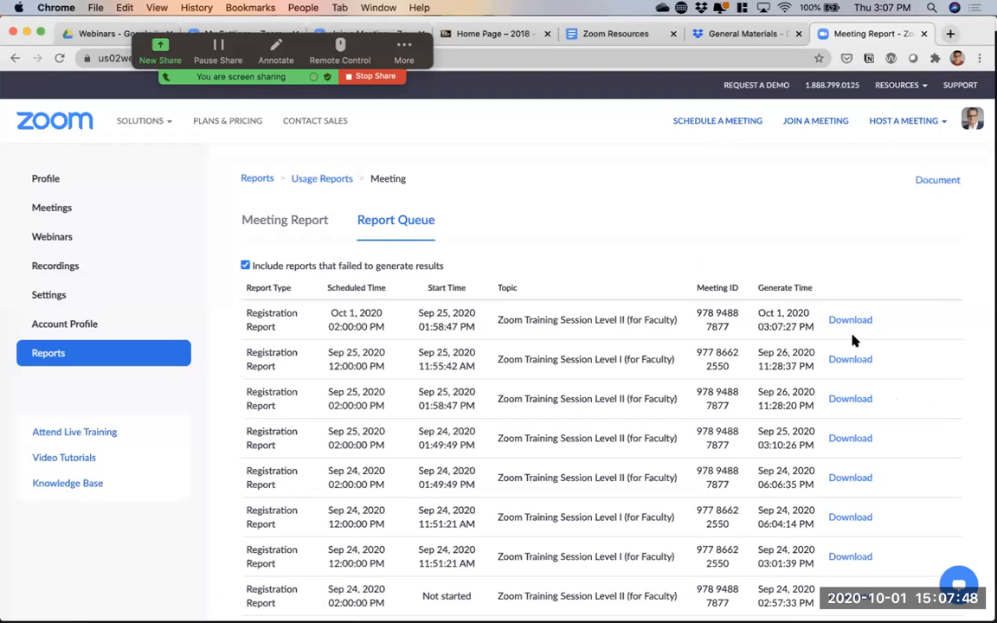
- Switch back to the live Zoom meeting and stop sharing the screen
key("ctrl+Up")
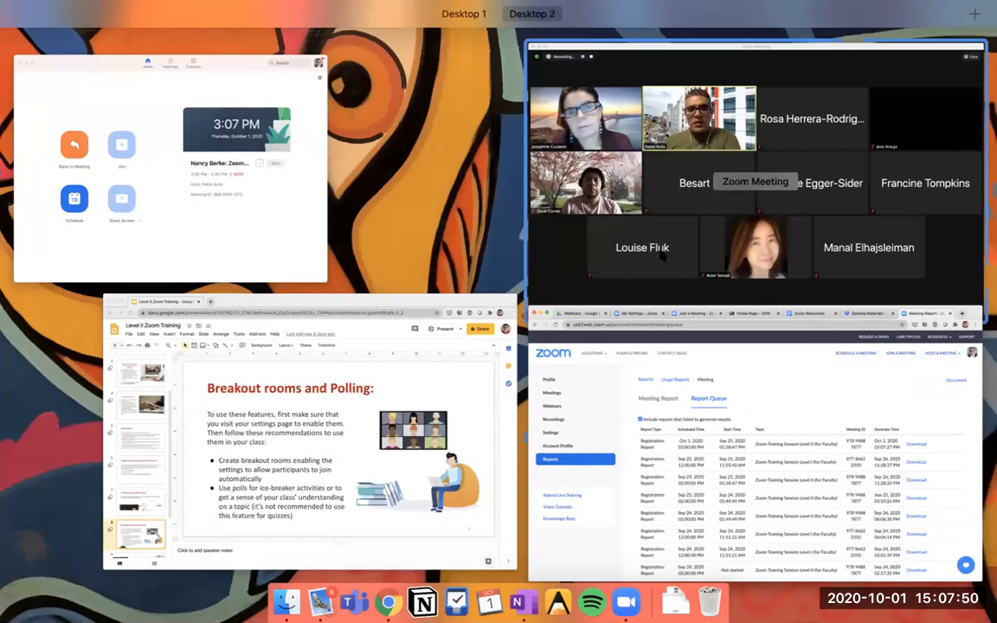
left_click(659, 240)
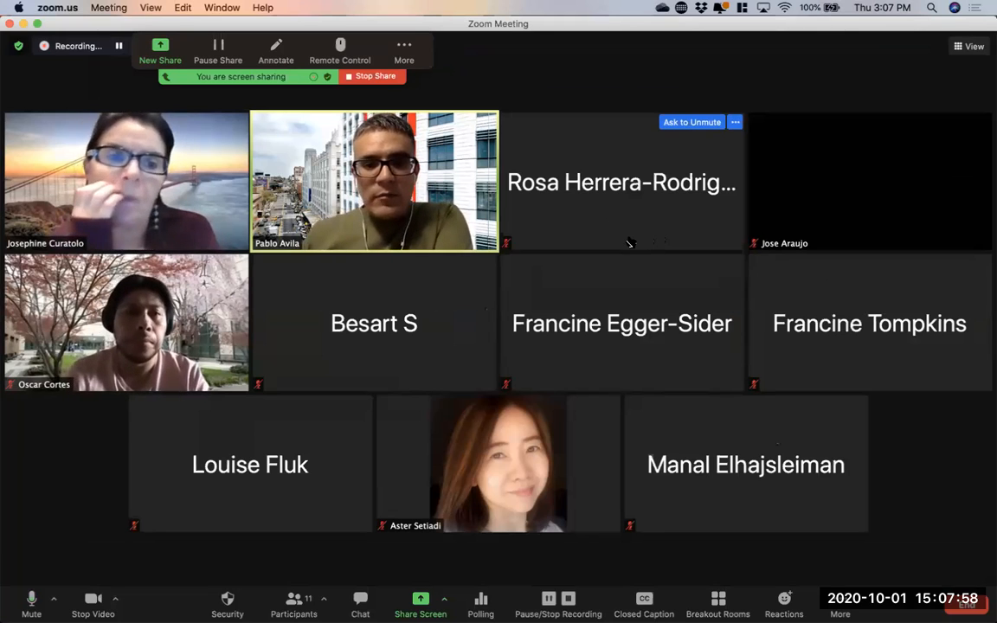
left_click(372, 76)
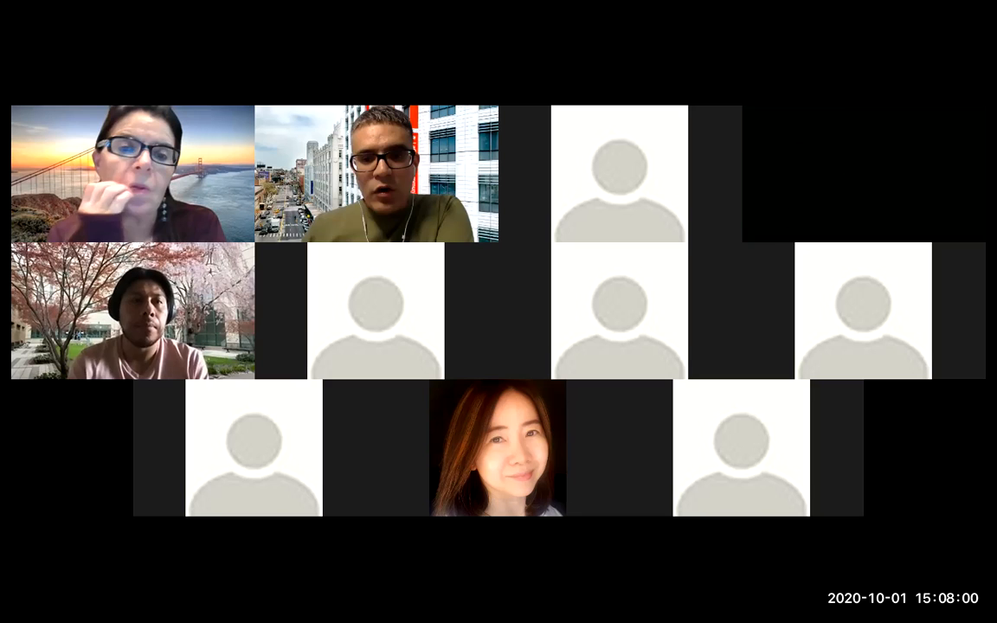